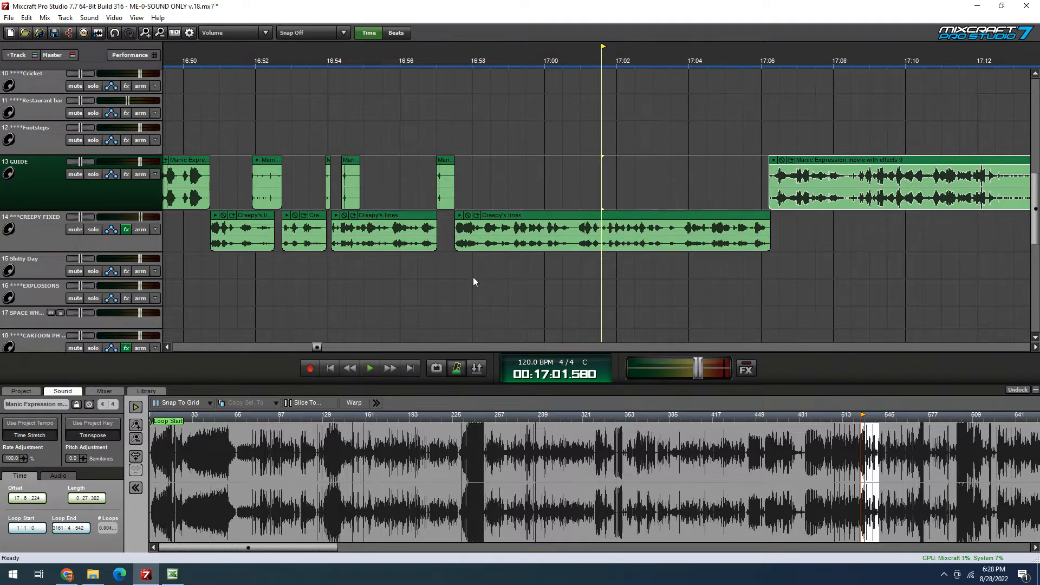
Examine the GUIDE, CREEPY FIXED and other sound-effect tracks around 16:52 to 17:20
scroll(46, 184, "down", 1)
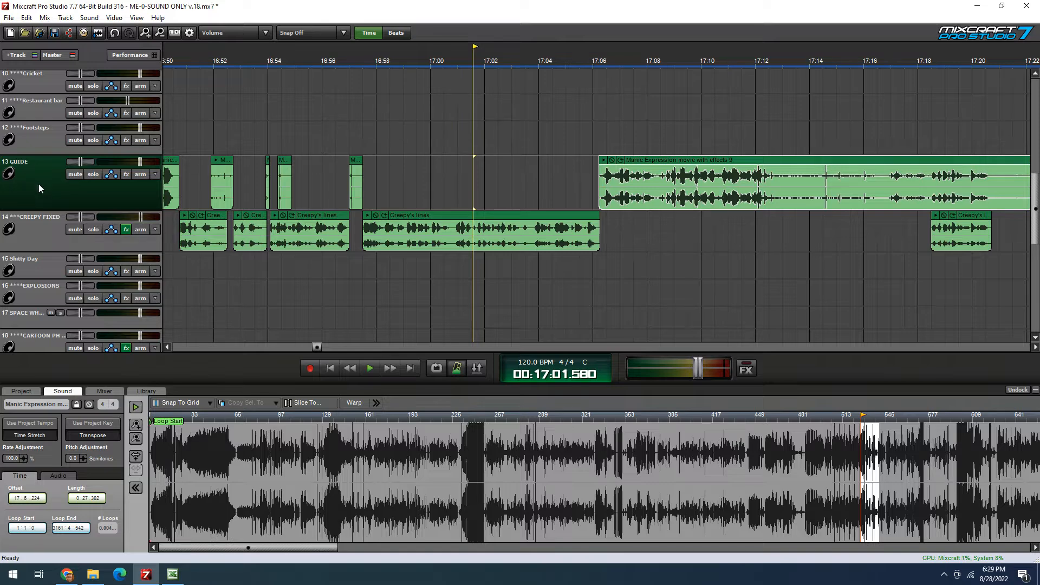
mouse_move(37, 178)
left_mouse_down()
mouse_move(37, 138)
mouse_move(30, 176)
mouse_move(50, 158)
mouse_move(54, 169)
left_mouse_up()
left_click(368, 276)
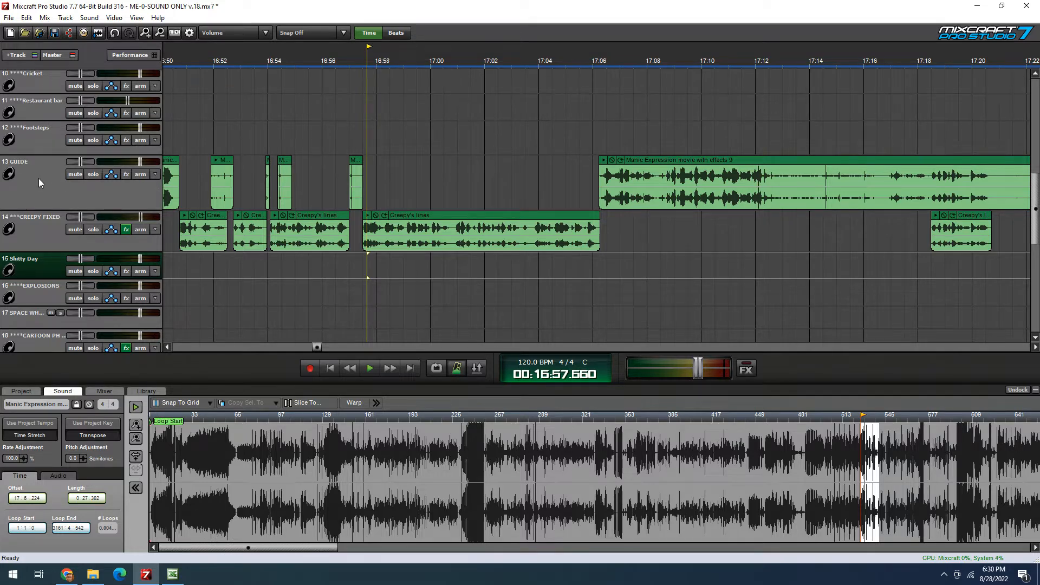
scroll(49, 206, "up", 1)
scroll(50, 207, "up", 1)
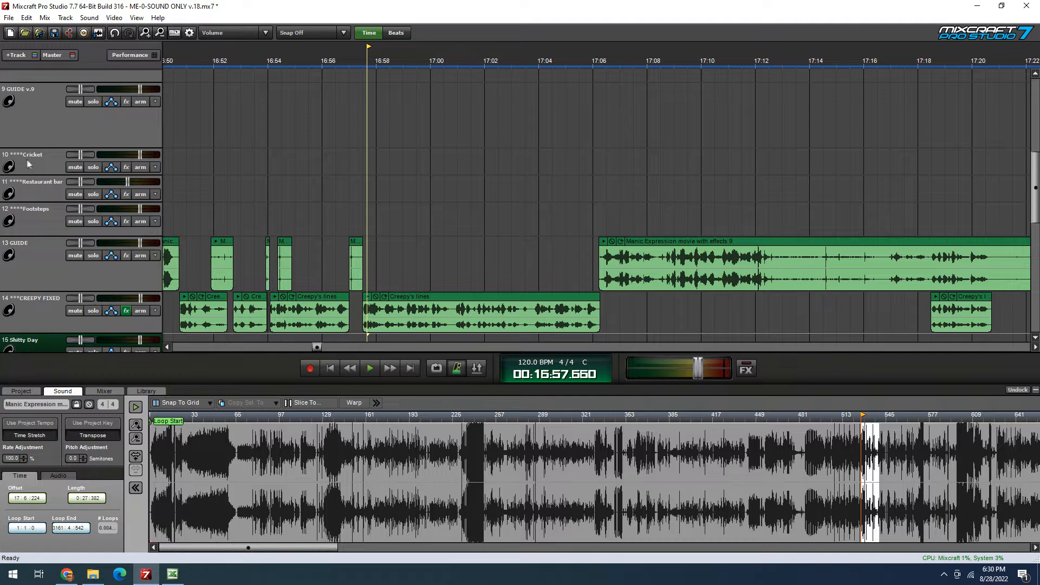
scroll(60, 194, "down", 10)
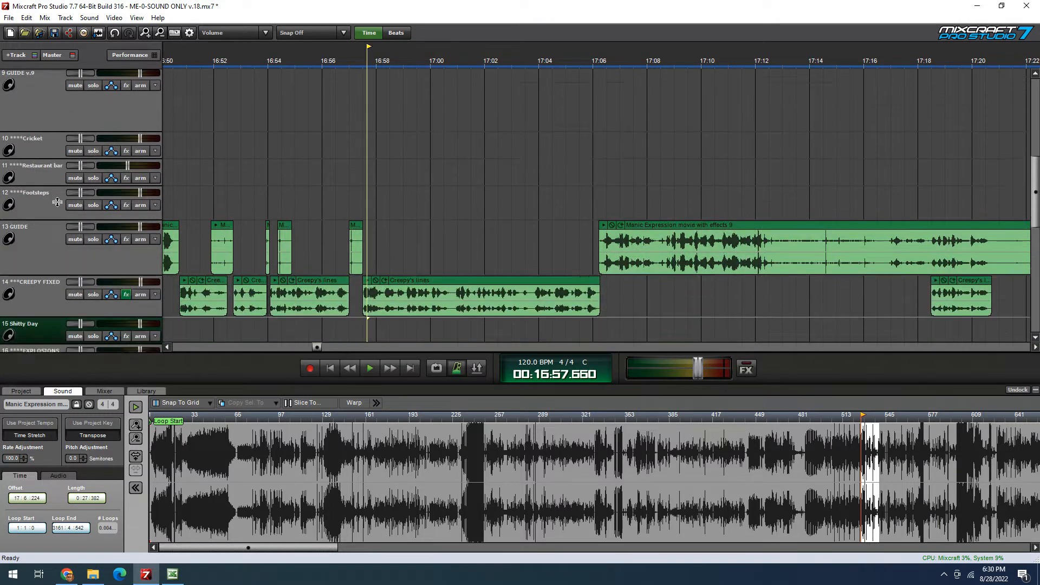
scroll(57, 202, "down", 10)
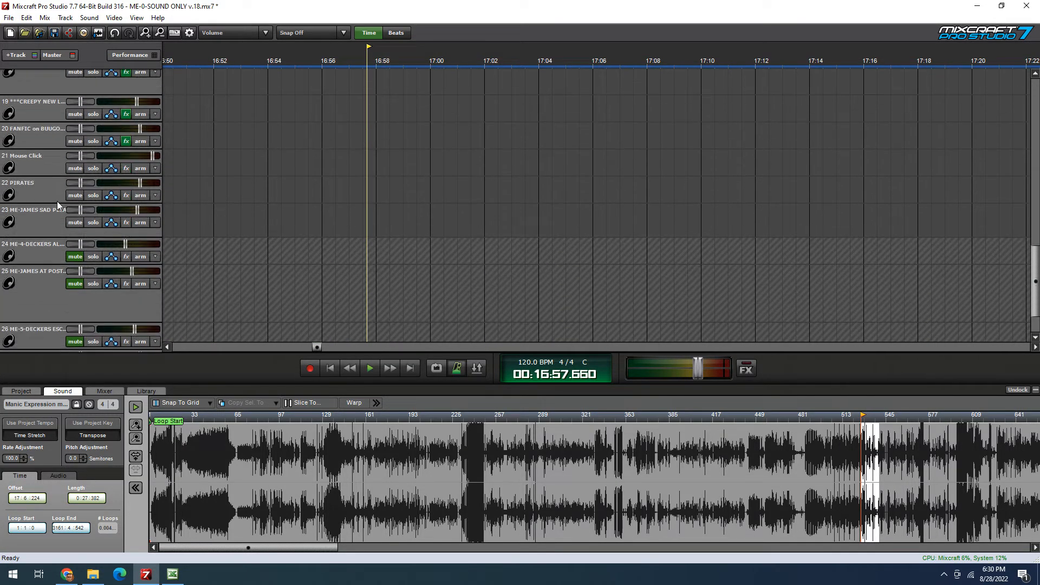
scroll(58, 203, "up", 15)
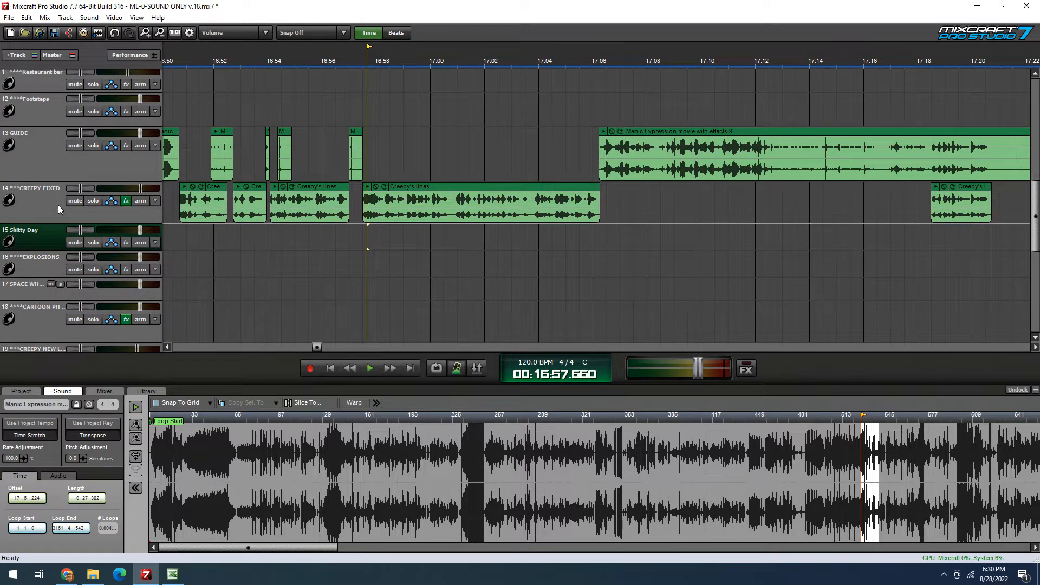
scroll(58, 204, "up", 10)
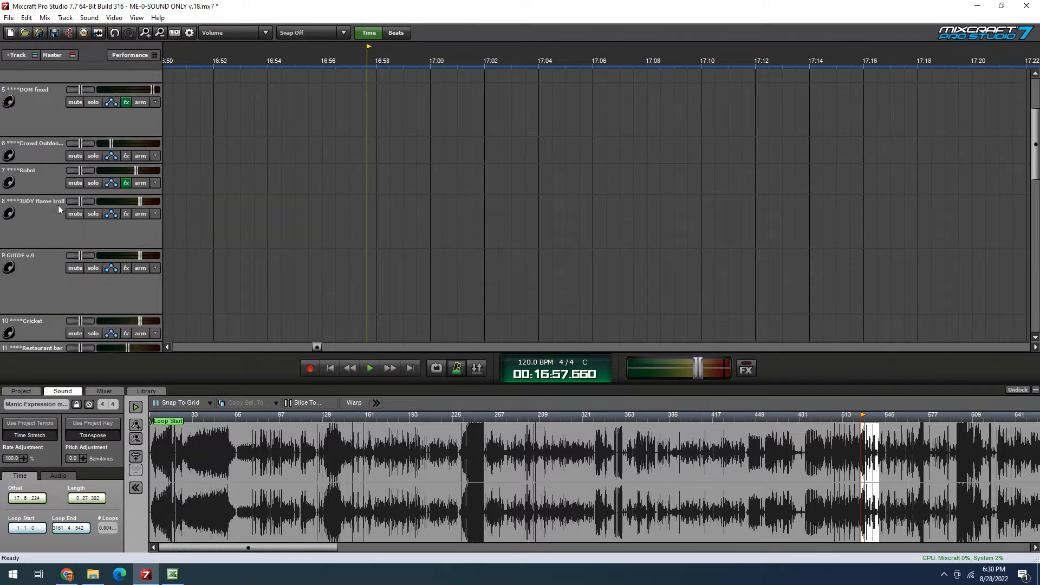
scroll(57, 204, "down", 12)
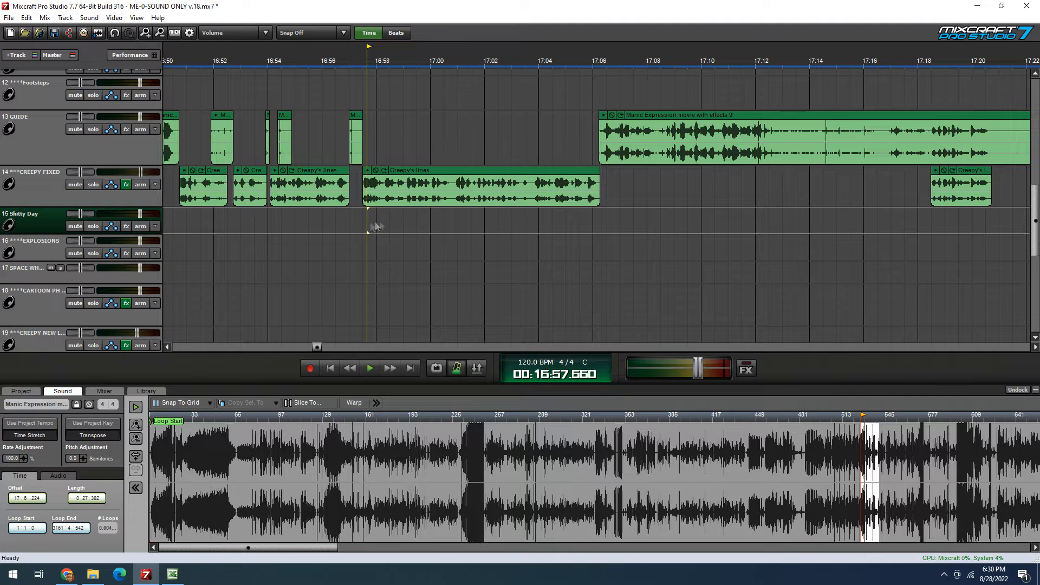
Trim the start of the GUIDE clip that follows the silent gap to 17:06.225
left_click(385, 139)
scroll(406, 158, "up", 1)
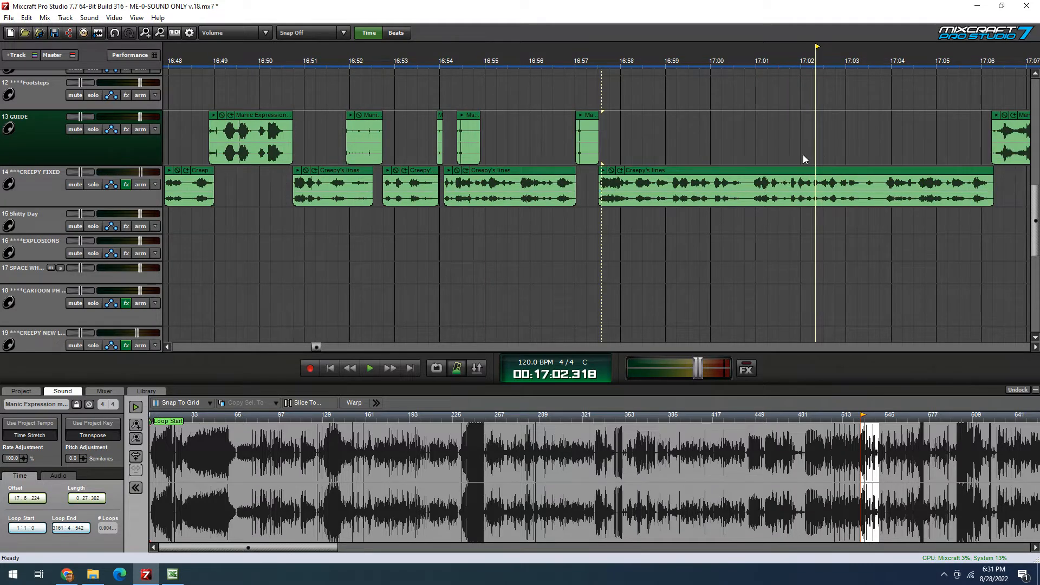
scroll(815, 183, "down", 2)
scroll(817, 187, "up", 2)
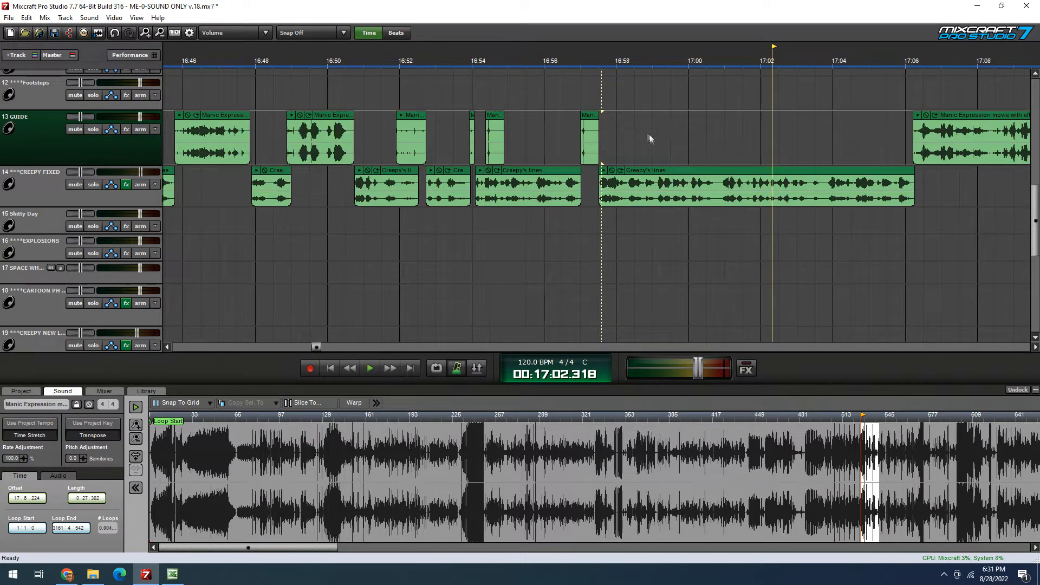
mouse_move(915, 132)
left_mouse_down()
mouse_move(663, 138)
mouse_move(914, 147)
left_mouse_up()
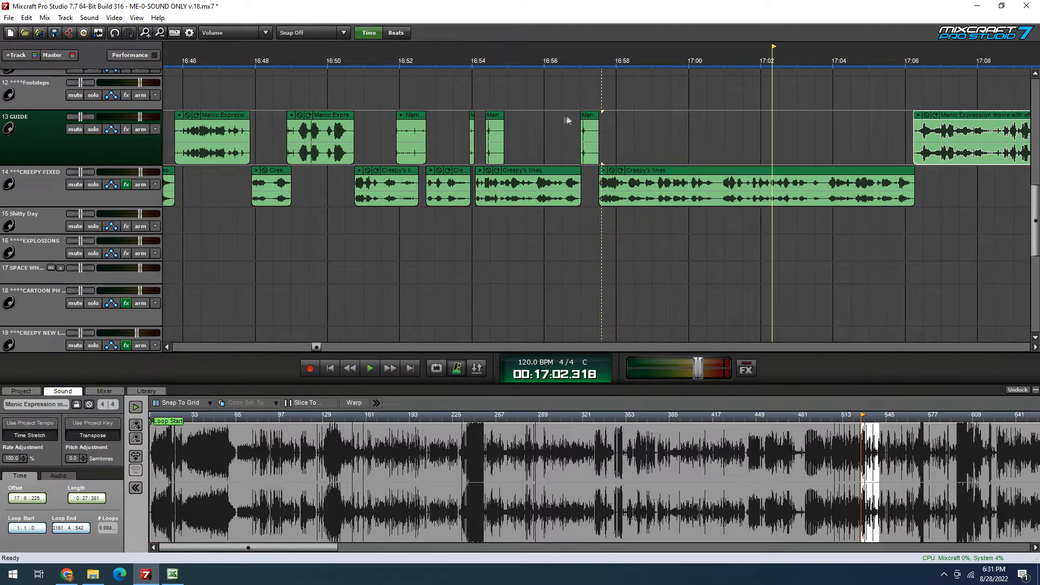
Copy only the short footstep burst from the small GUIDE clip that starts at 16:57
left_click(588, 99)
scroll(645, 150, "up", 2)
left_click(595, 126)
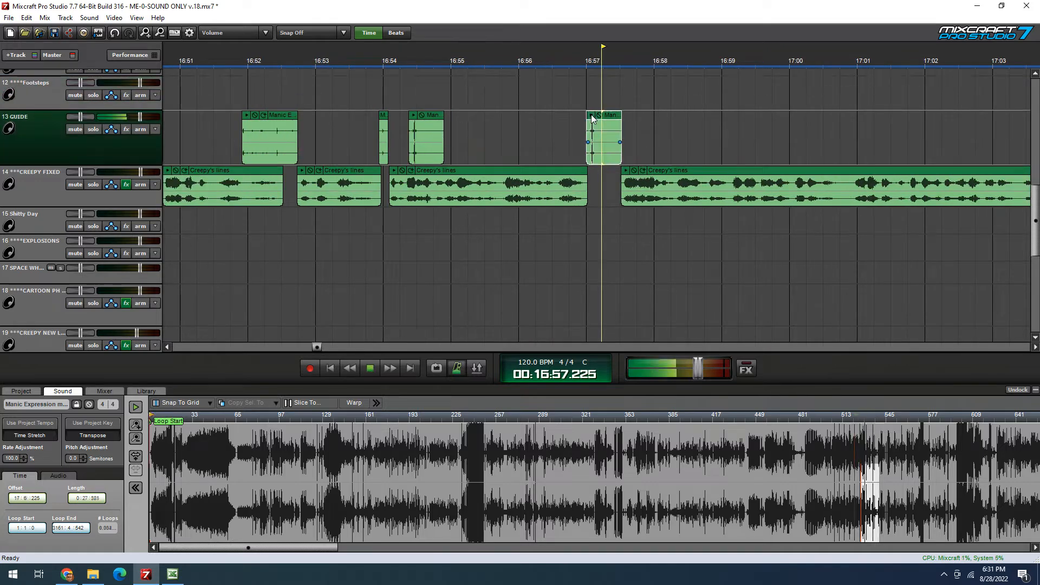
left_click_drag(596, 129, 590, 129)
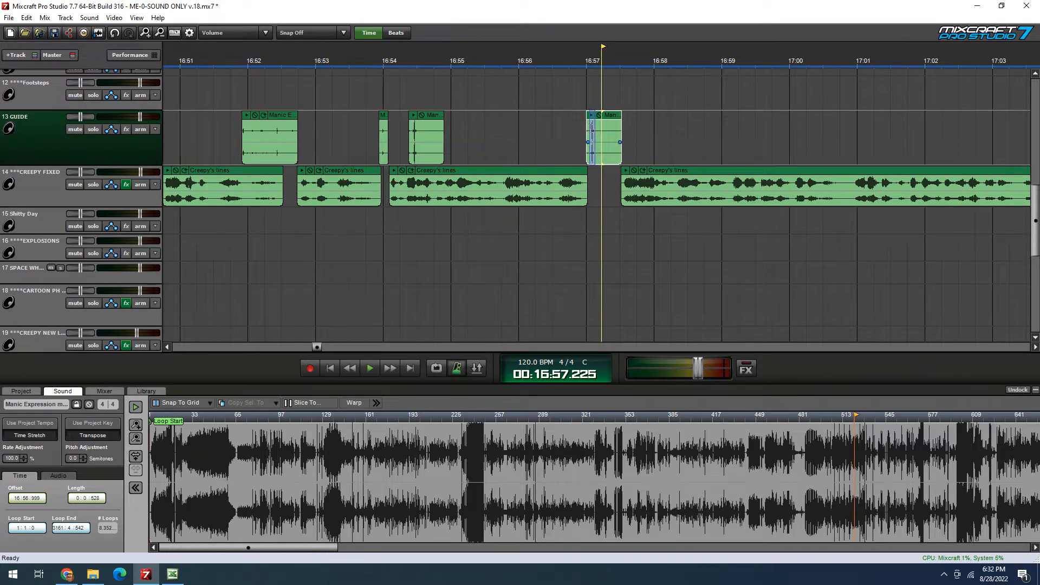
scroll(590, 129, "up", 2)
scroll(609, 130, "up", 2)
left_click(608, 128)
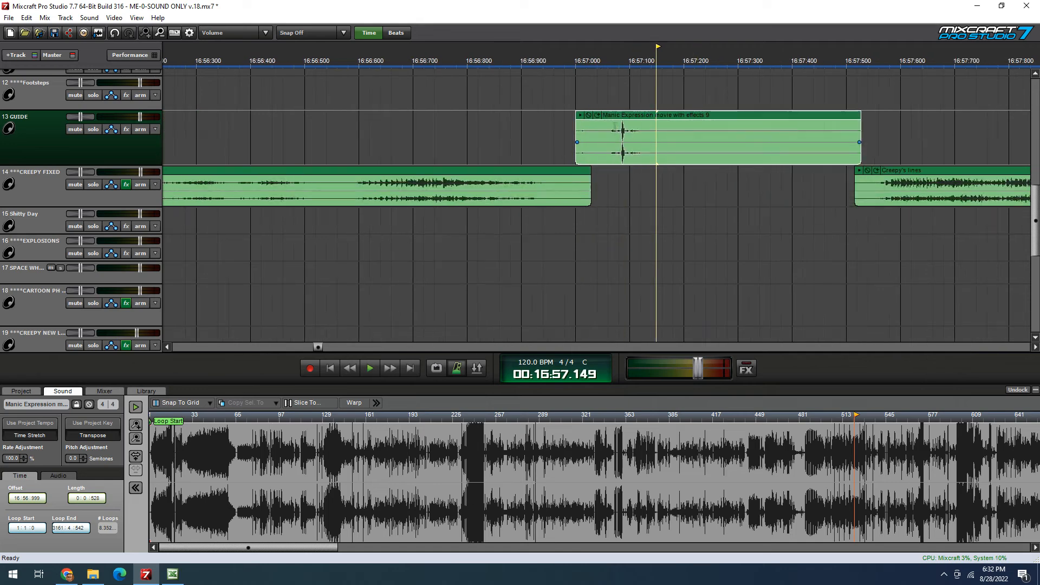
left_click_drag(608, 129, 640, 130)
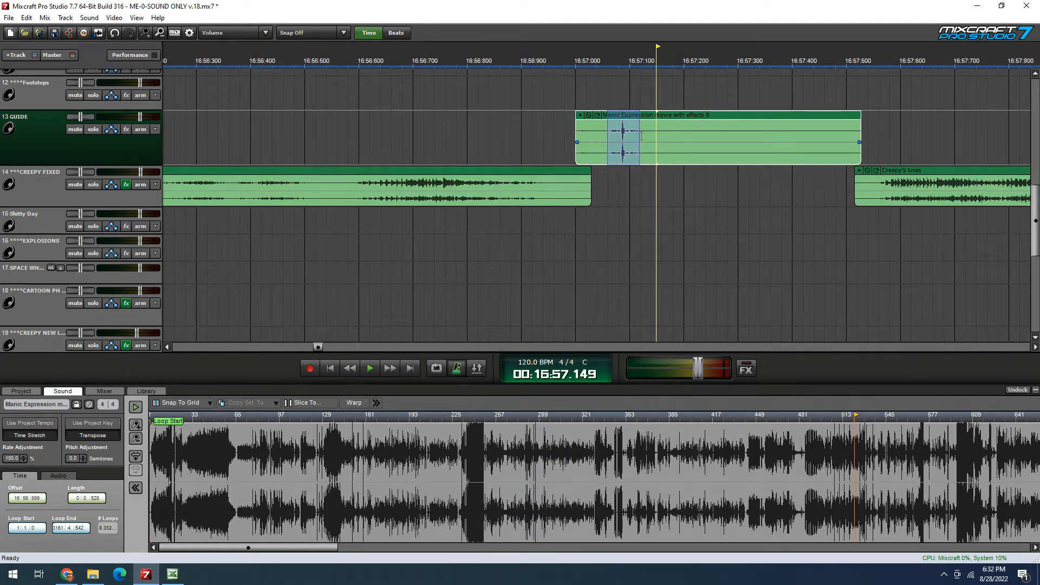
right_click(630, 135)
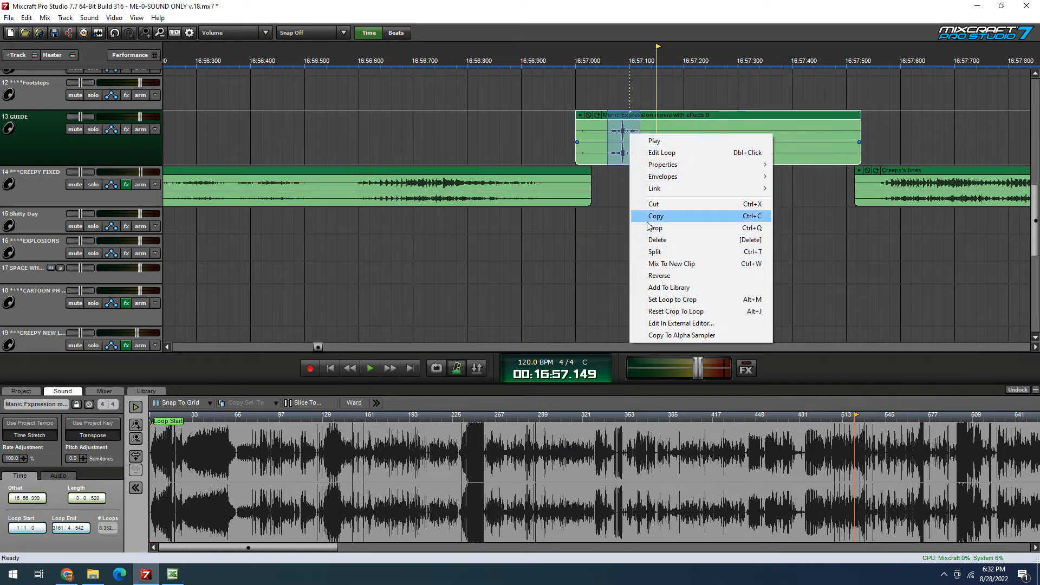
left_click(651, 216)
Add a marker titled Footstep at 16:58.384, inside the silent gap of the GUIDE track
left_click(949, 146)
scroll(756, 164, "down", 3)
scroll(757, 164, "up", 1)
left_click(649, 138)
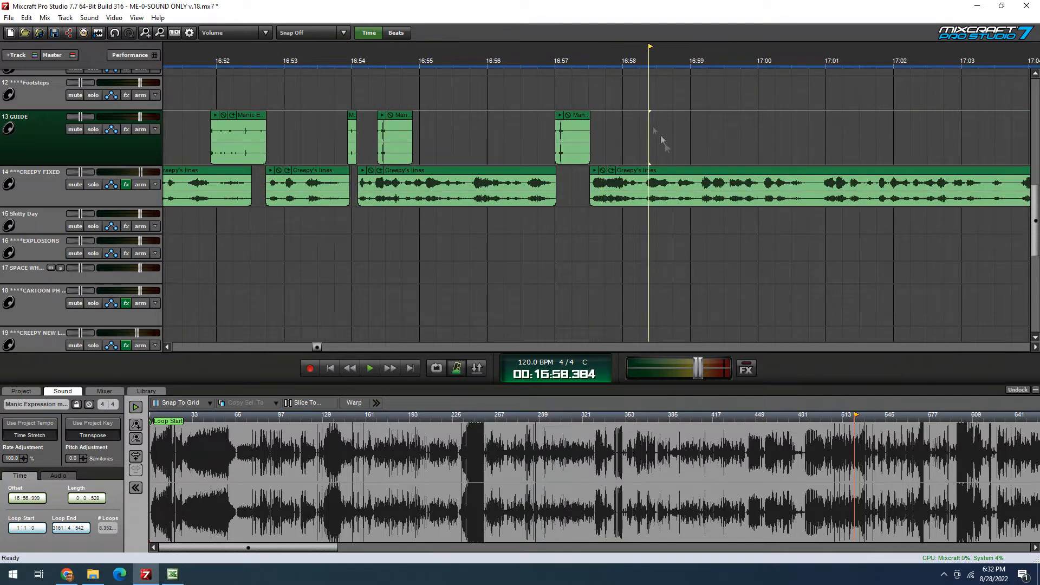
double_click(648, 46)
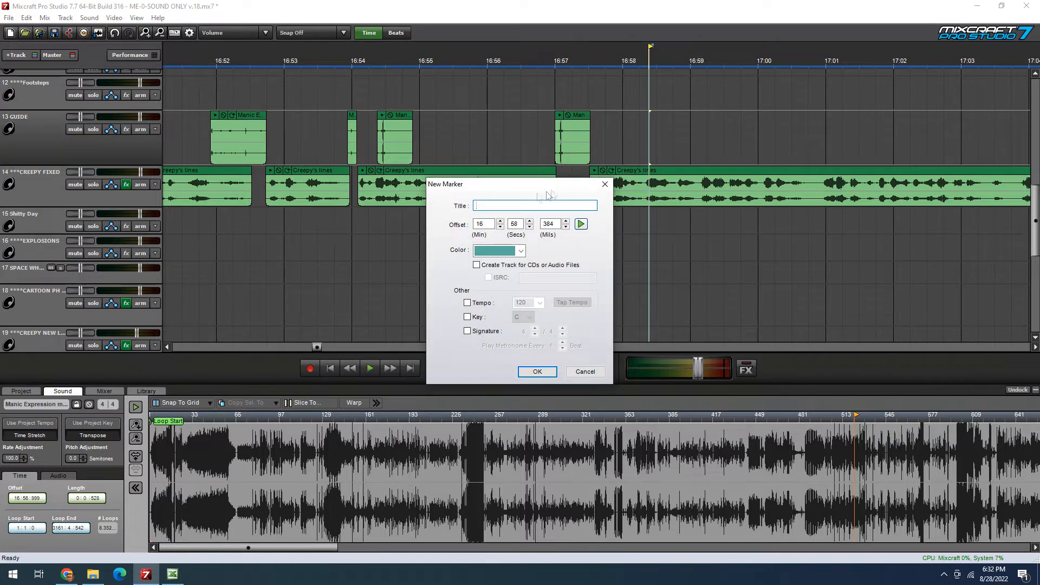
type("Footstep")
key("Return")
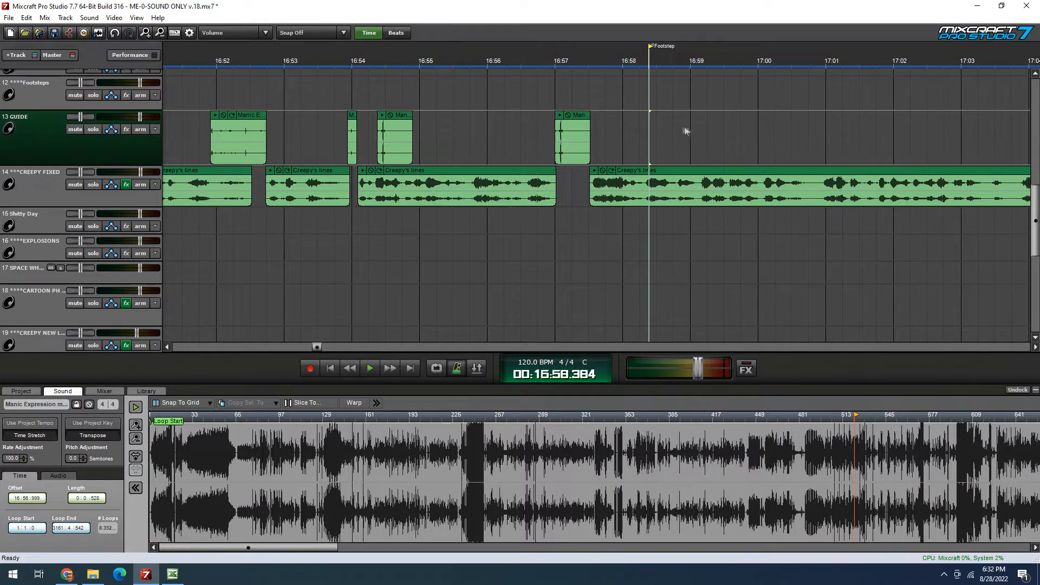
Add a second marker titled Footstep at 16:59.216
left_click(703, 141)
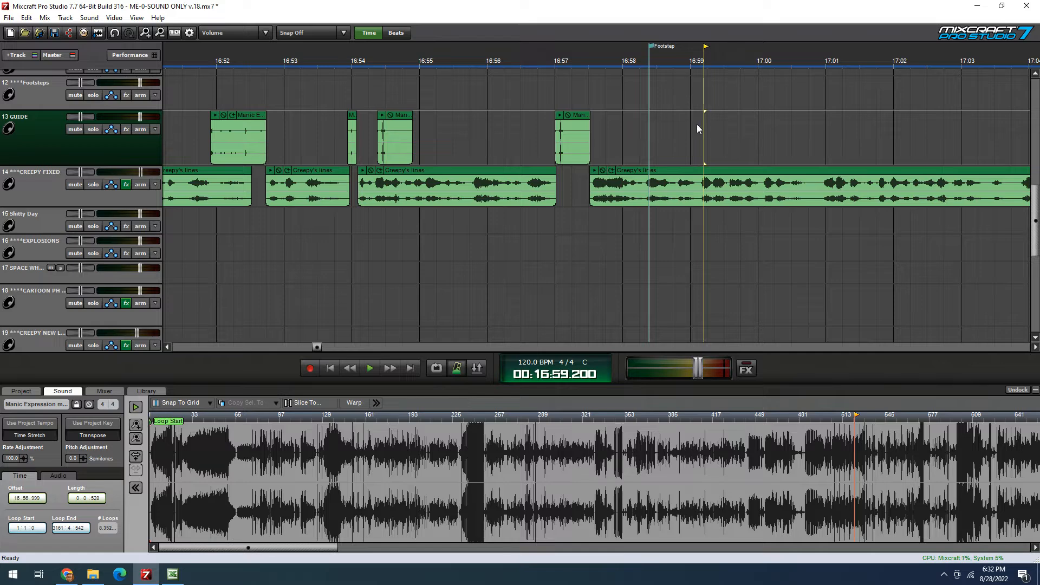
double_click(705, 46)
type("F")
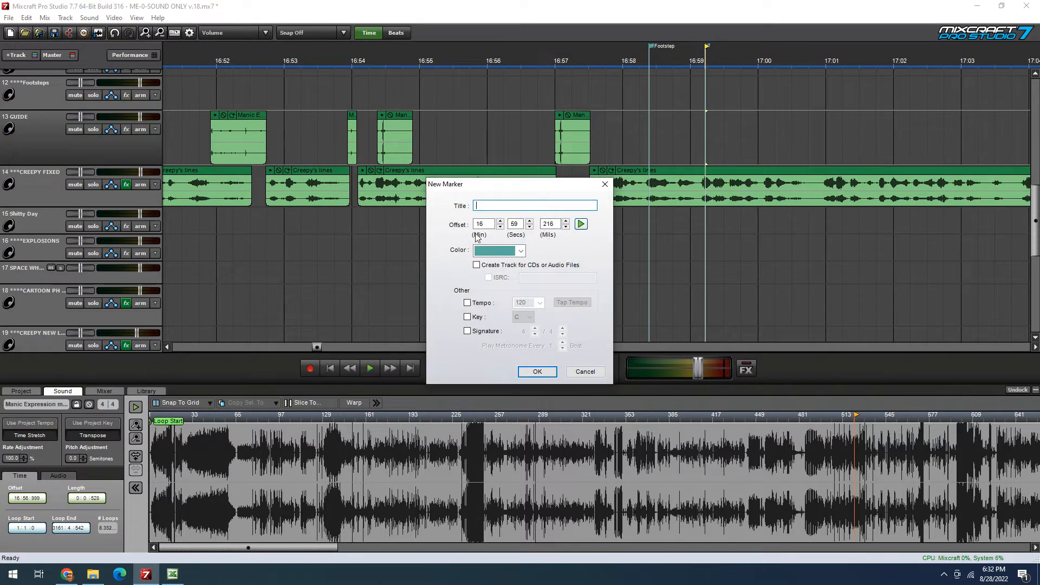
type("ootstep")
key("Return")
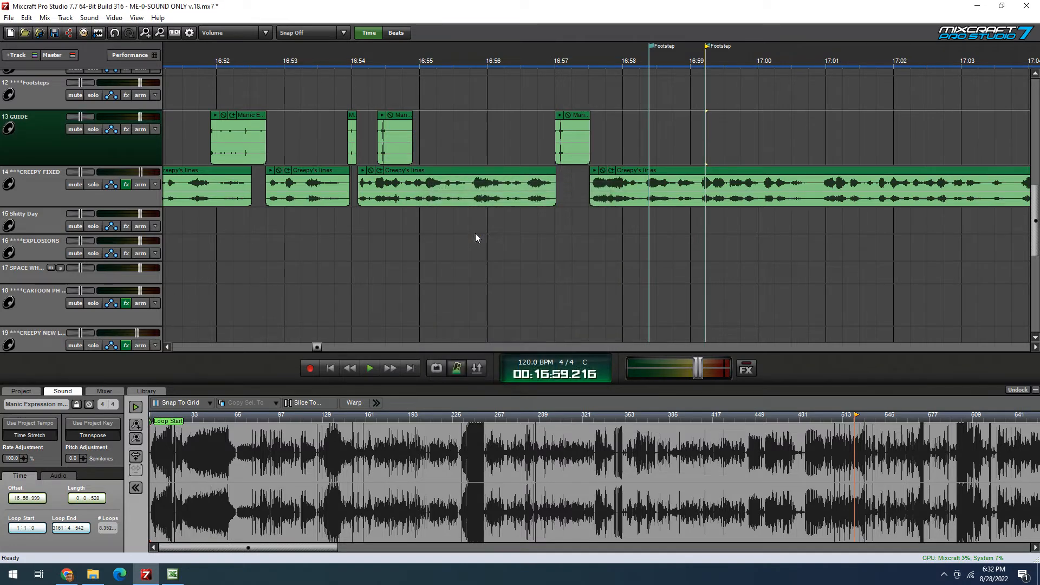
Add a third marker titled Footstep at 17:00.792
left_click(788, 132)
left_click(810, 139)
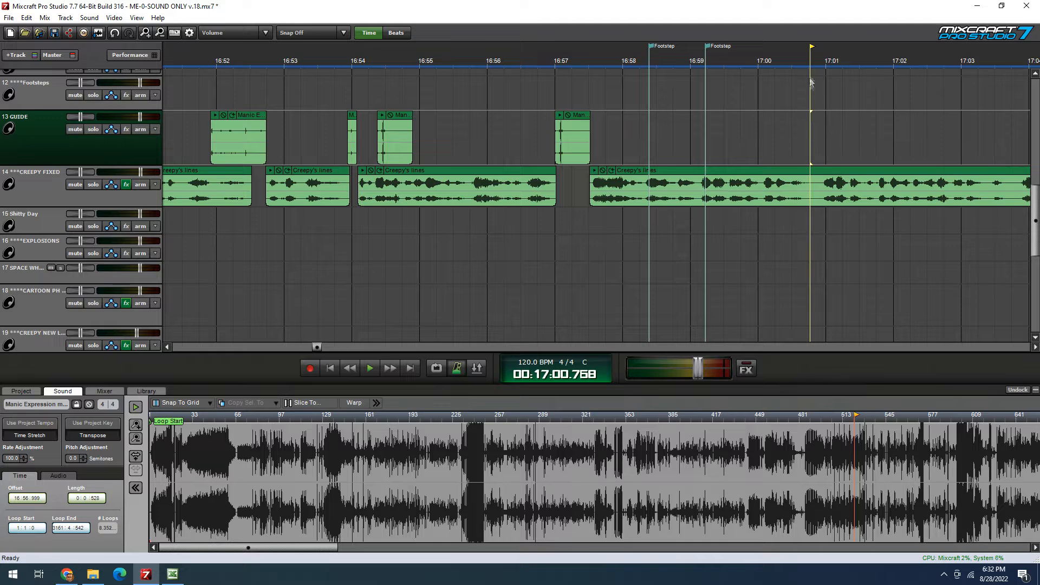
double_click(810, 44)
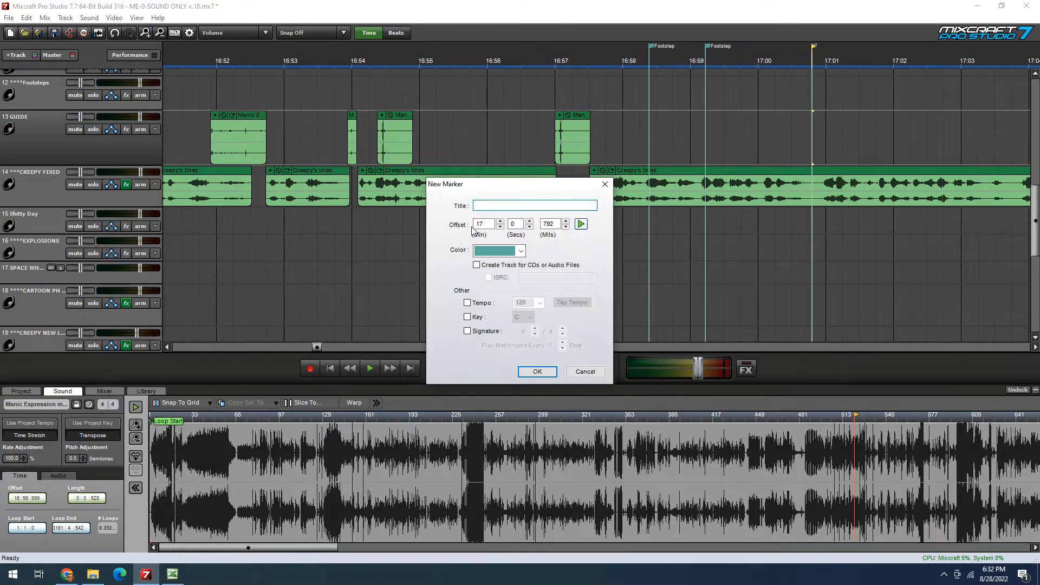
type("Step")
key("BackSpace")
key("BackSpace")
key("BackSpace")
key("BackSpace")
type("Footseep")
key("Return")
Paste the copied footstep sound into the GUIDE track at each of the three Footstep markers
left_click(726, 154)
left_click(652, 145)
key("ctrl+v")
left_click(705, 144)
key("ctrl+v")
left_click(811, 145)
key("ctrl+v")
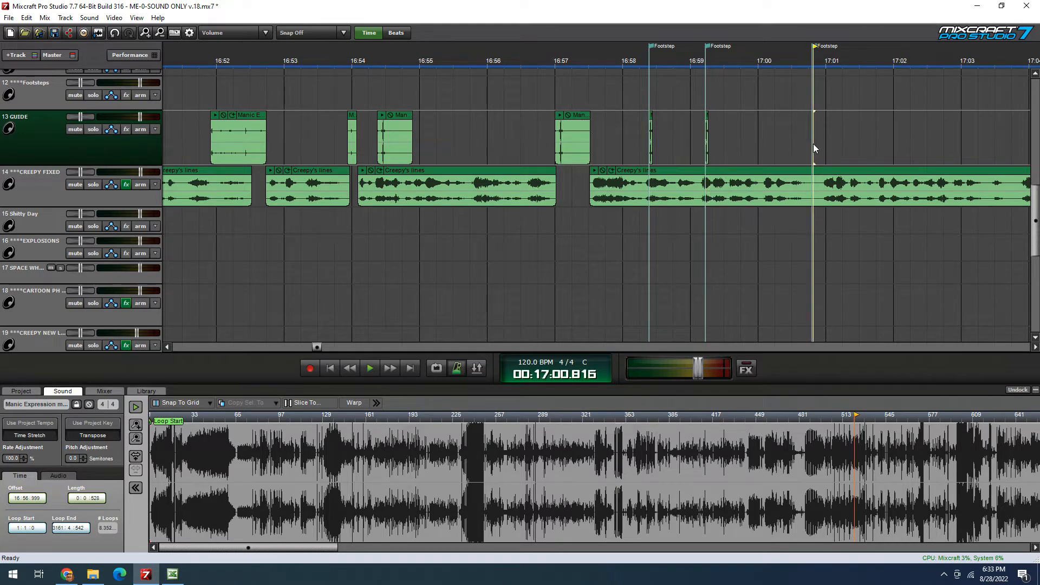
Move the third pasted footstep clip back to about 17:00.797 so it lines up with its marker
scroll(821, 154, "up", 1)
scroll(821, 155, "up", 5)
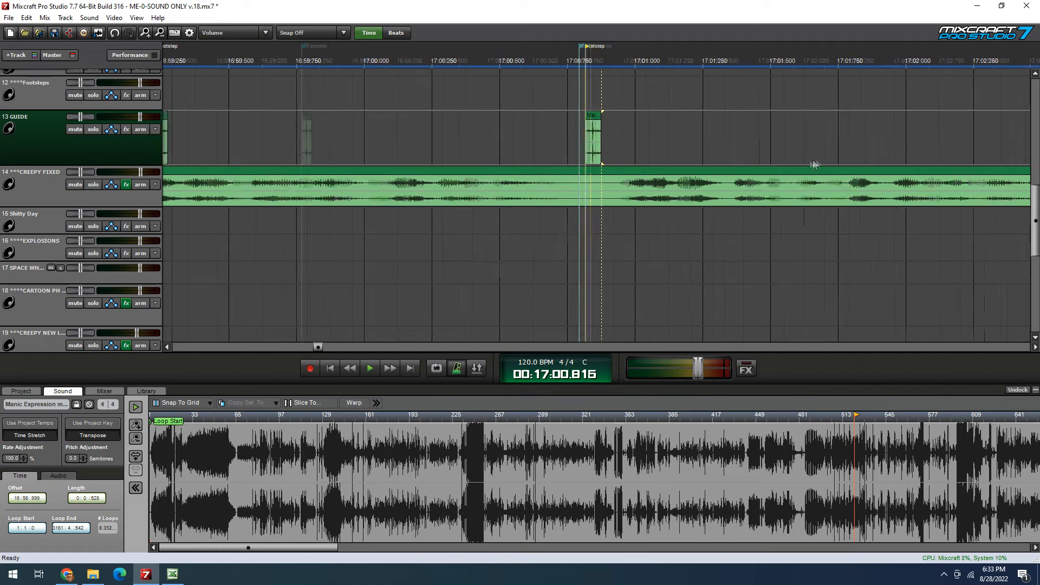
left_click_drag(592, 116, 581, 116)
scroll(509, 154, "down", 4)
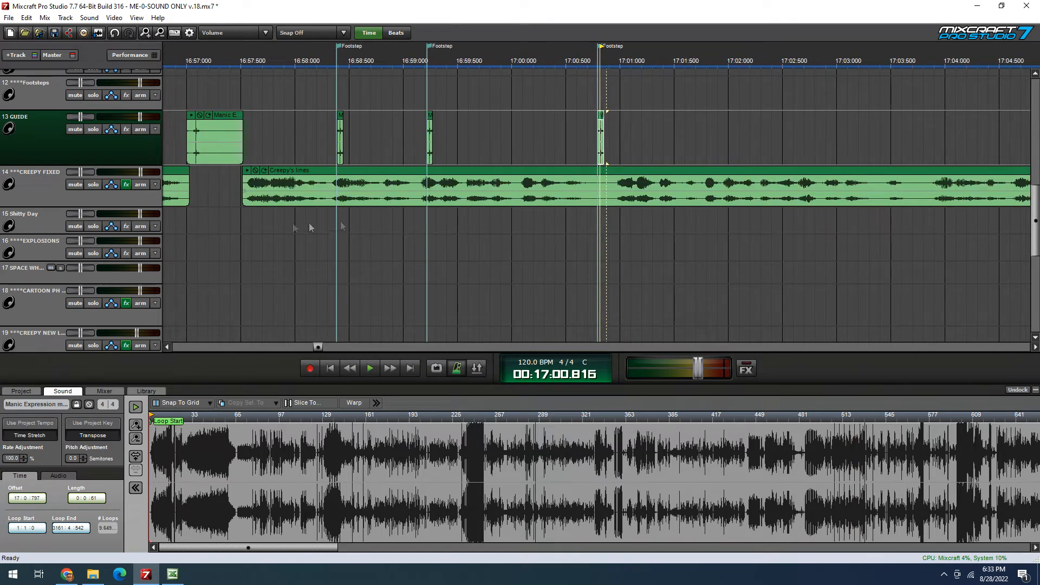
Paste four more footstep clips into the GUIDE track at about 17:01.570, 17:02.140, 17:02.710 and 17:03.290, shifting the third back to 17:02.620
left_click(683, 142)
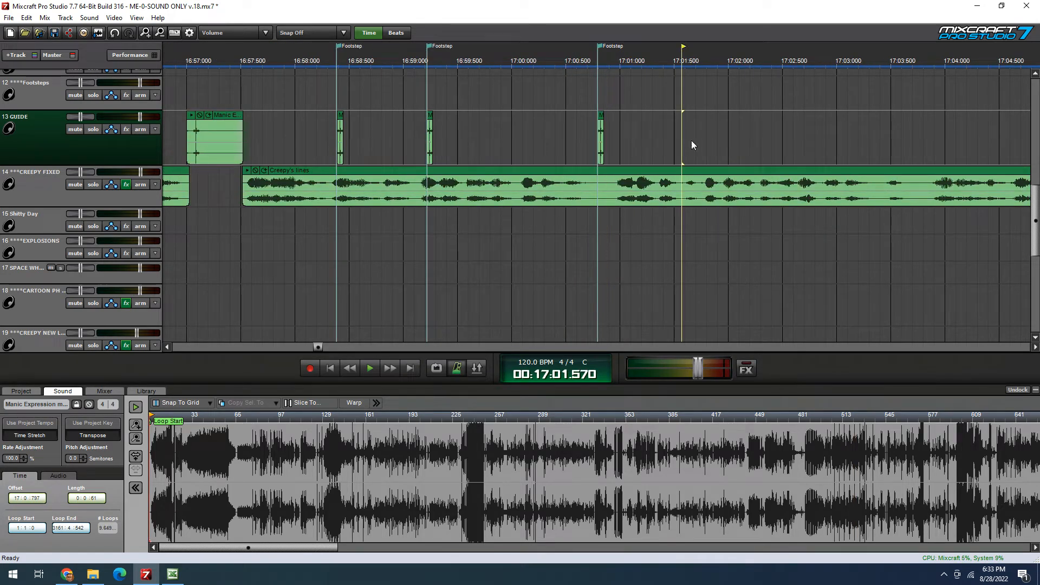
key("ctrl+v")
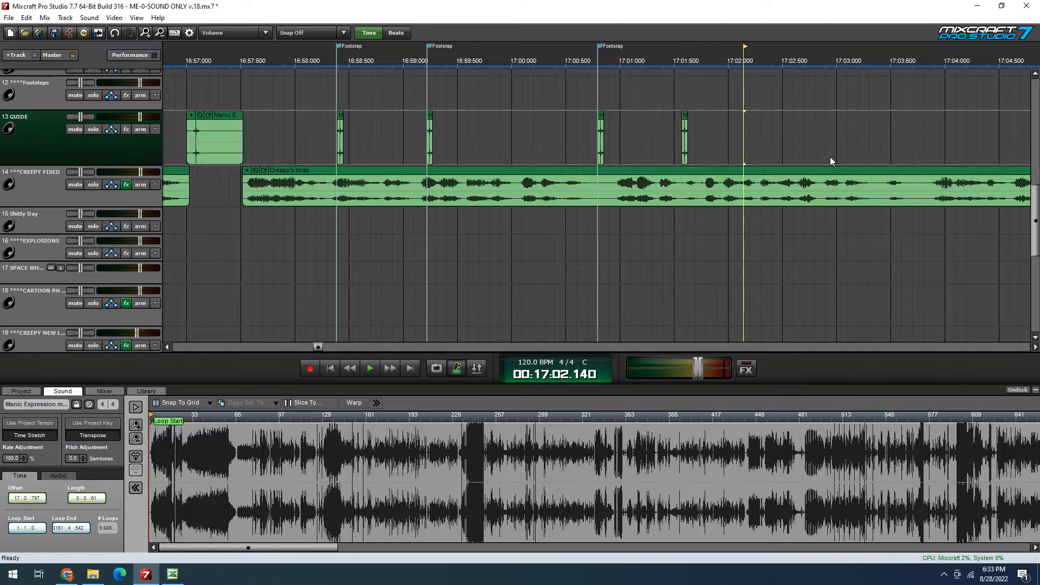
key("ctrl+v")
key("ctrl+v")
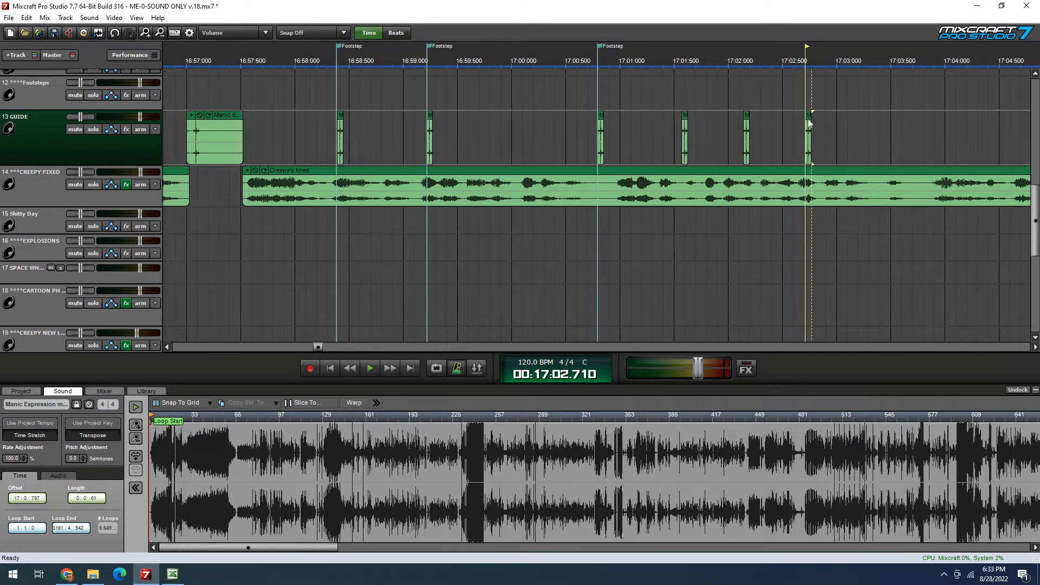
left_click_drag(808, 119, 798, 120)
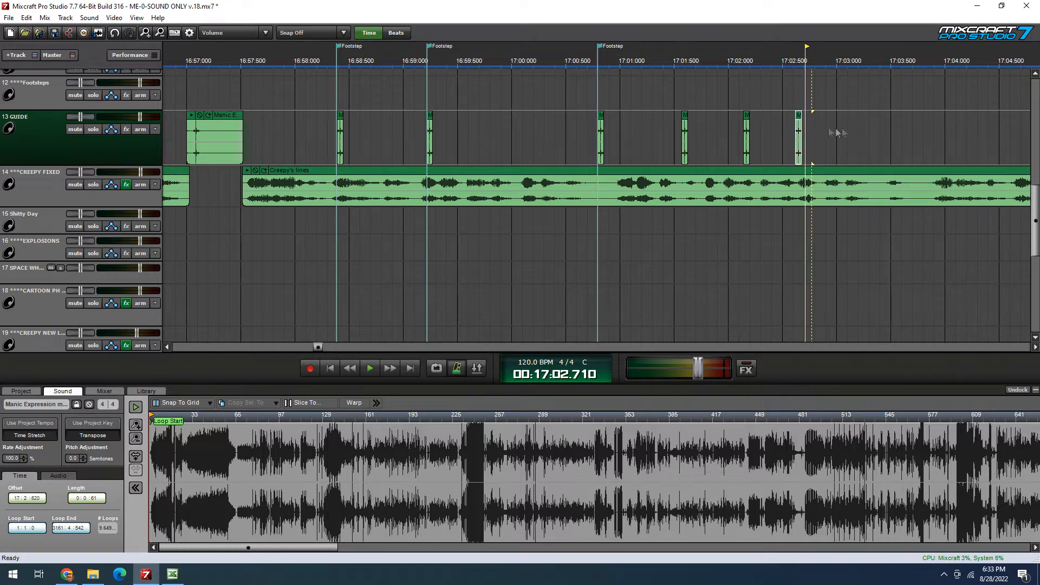
left_click(867, 133)
key("ctrl+v")
Audition the footstep clip at 17:03.290 in the GUIDE track
scroll(908, 162, "down", 3)
left_click(629, 142)
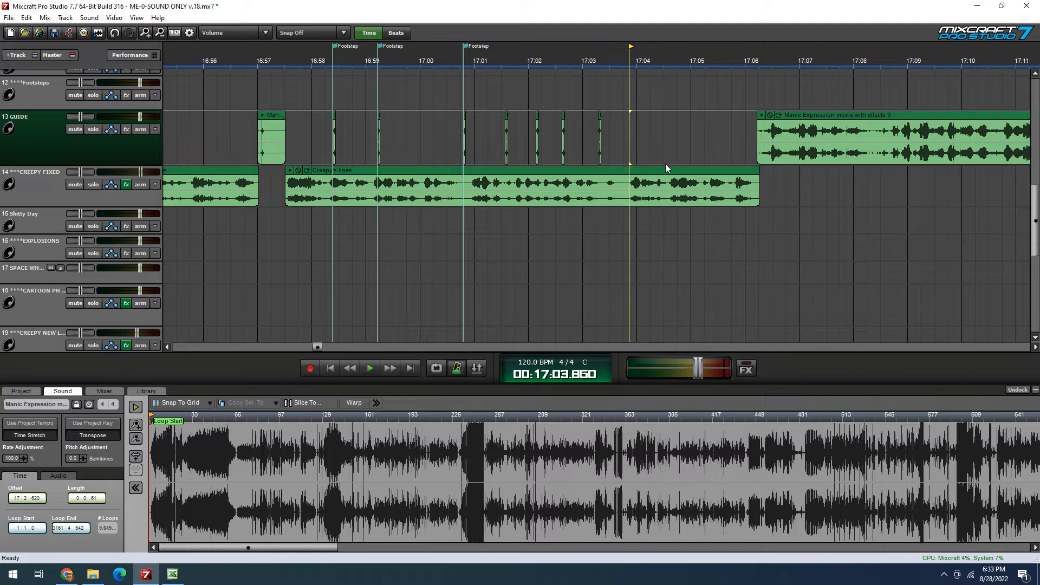
scroll(672, 165, "up", 4)
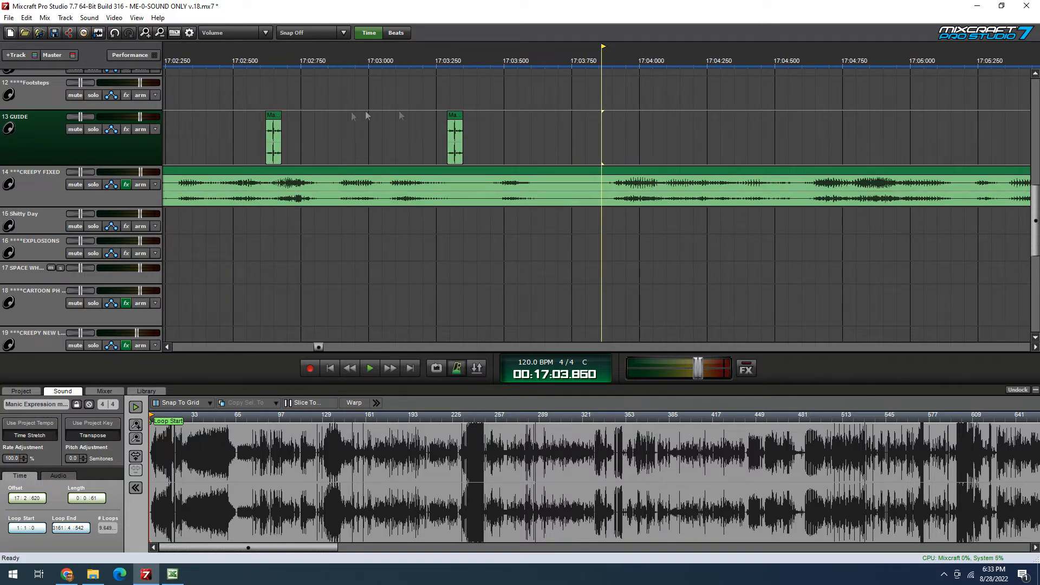
left_click(457, 93)
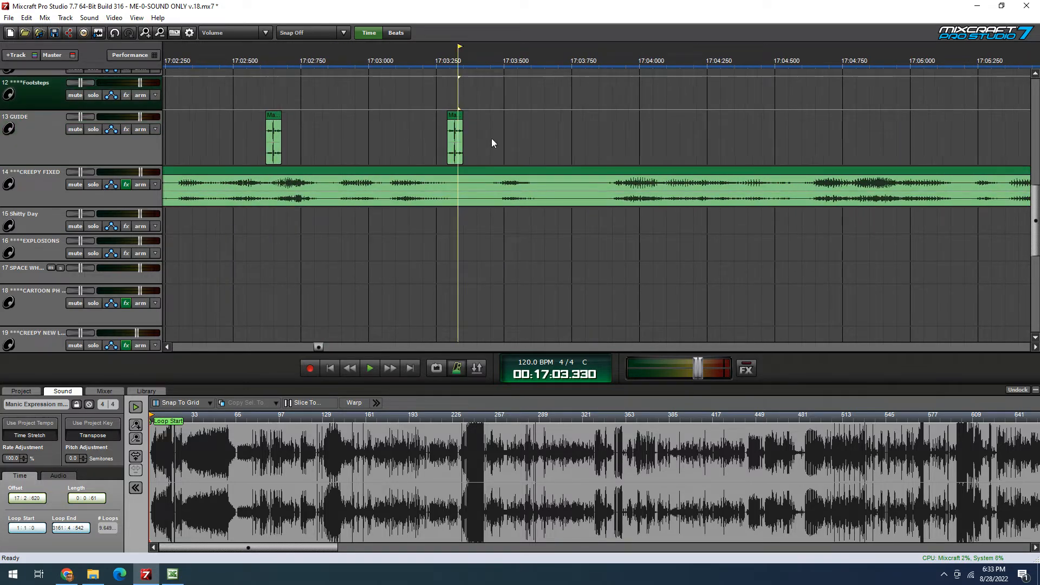
scroll(492, 139, "up", 3)
left_click(549, 118)
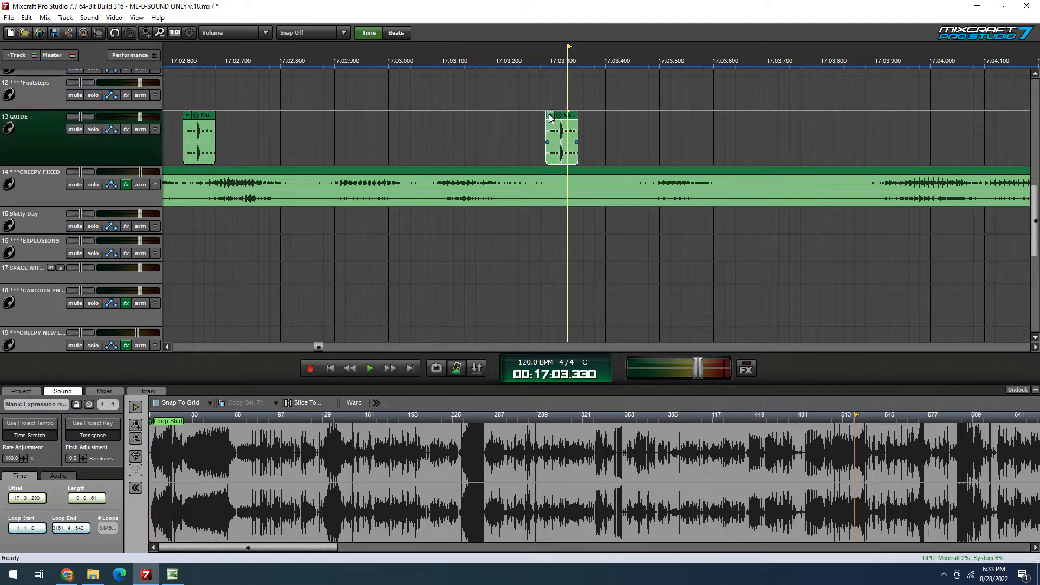
Paste three more footstep clips into the GUIDE track at about 17:03.864, 17:04.530 and 17:05.272
scroll(615, 139, "down", 3)
left_click(679, 145)
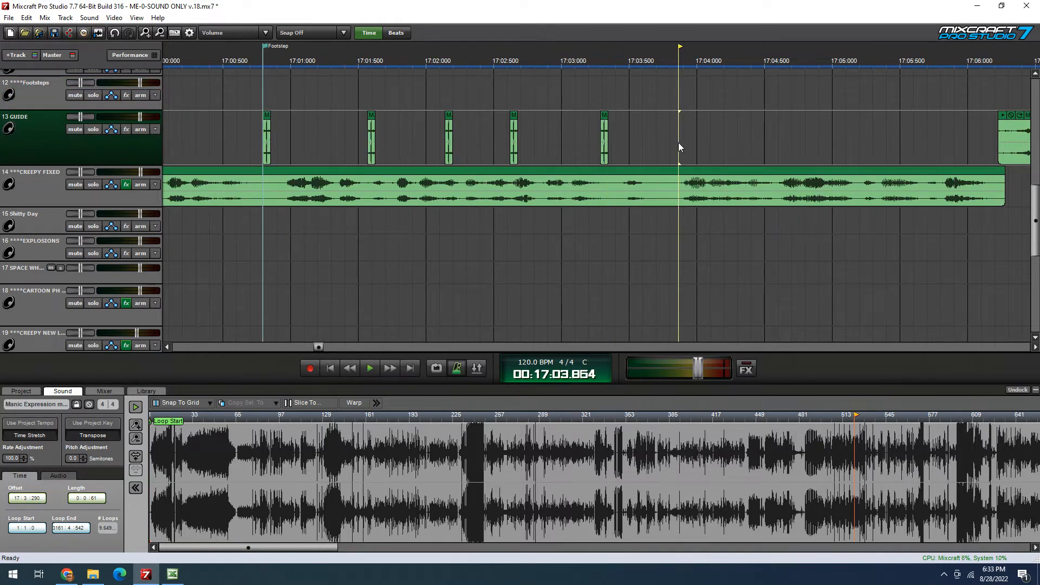
key("ctrl+v")
left_click(769, 138)
key("ctrl+v")
left_click(870, 138)
key("ctrl+v")
scroll(882, 185, "down", 2)
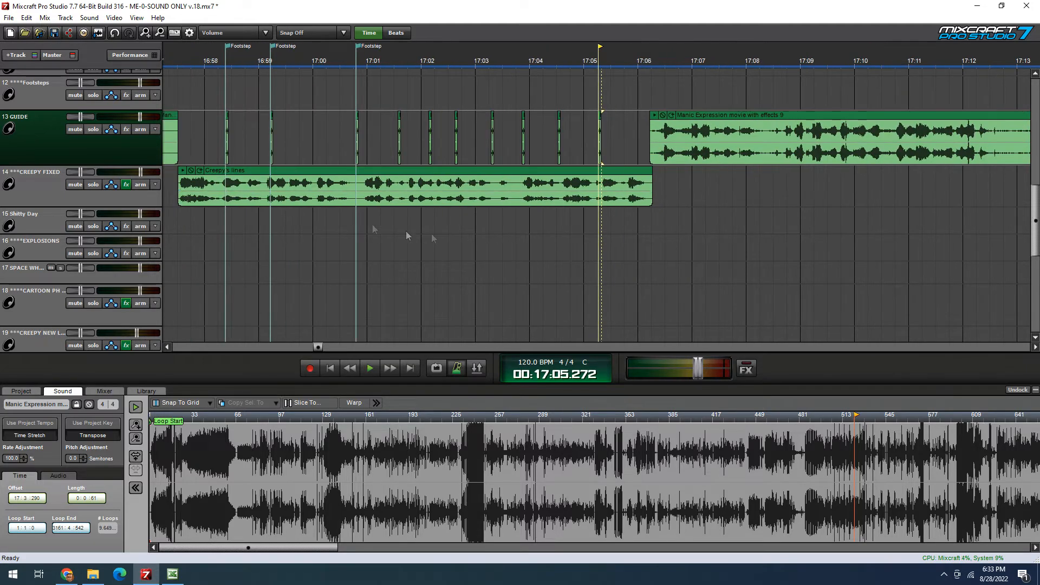
left_click(389, 218)
scroll(476, 256, "up", 2)
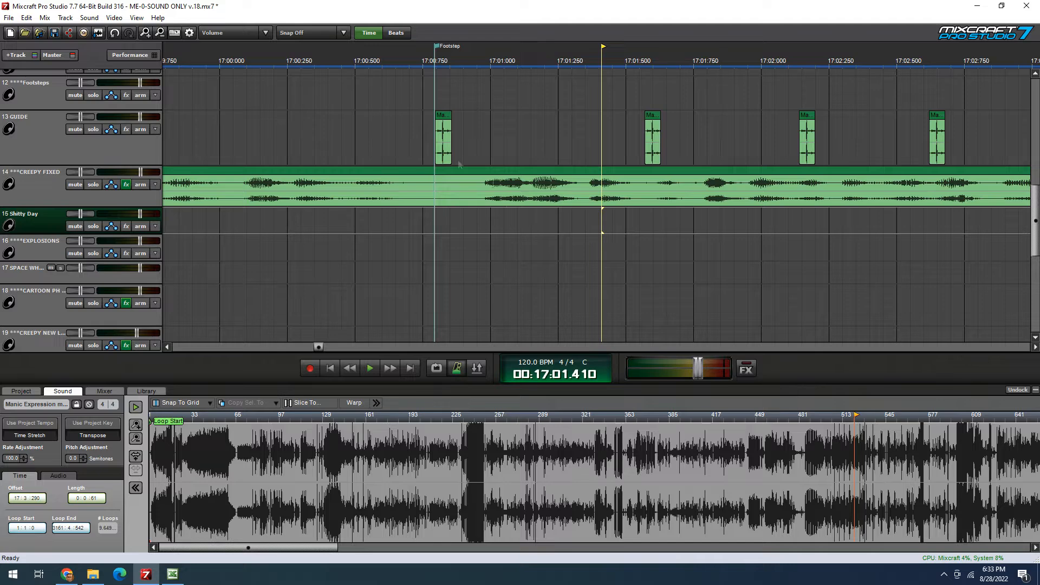
scroll(536, 191, "down", 1)
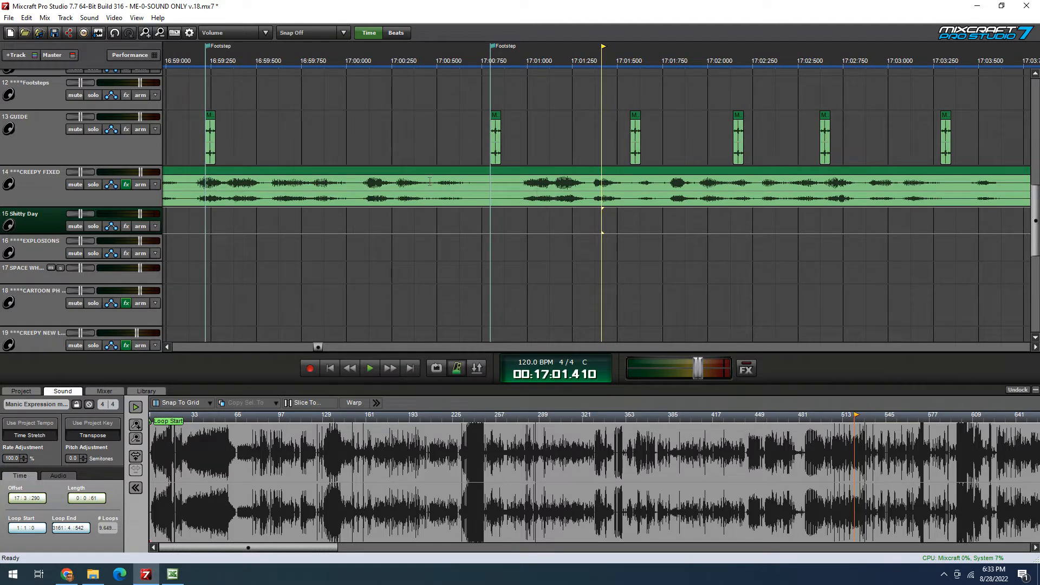
scroll(529, 210, "down", 1)
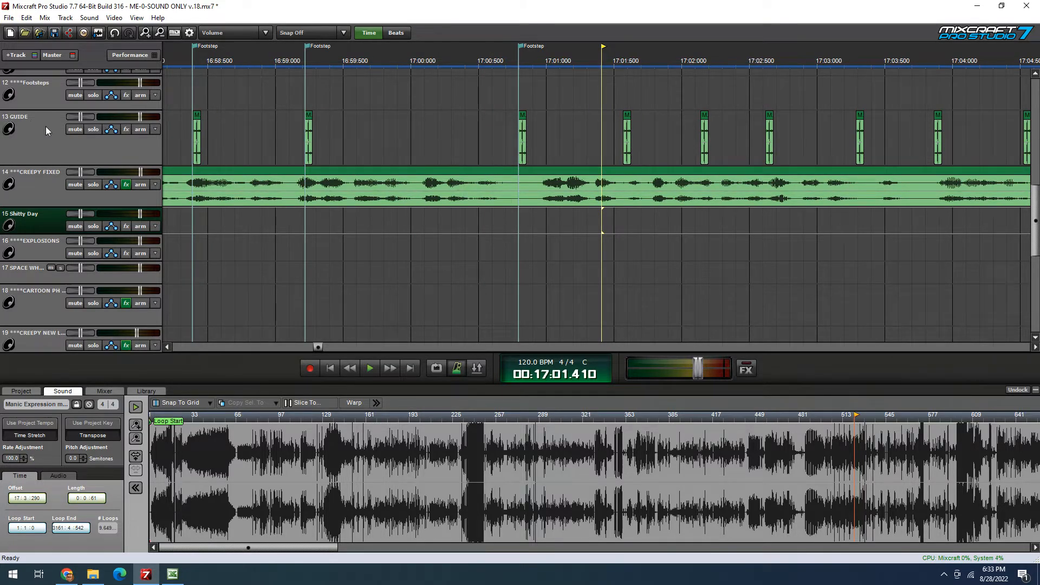
Move all the pasted footstep clips together from the GUIDE track up to the Footsteps track, keeping their timing
scroll(632, 180, "down", 2)
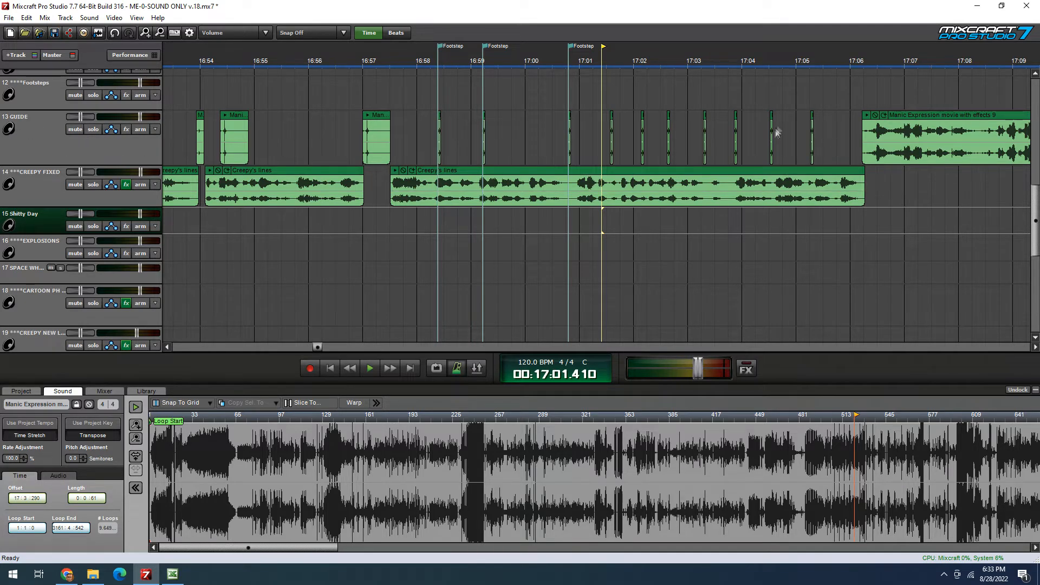
left_click(749, 92)
scroll(753, 95, "up", 1)
left_click_drag(743, 129, 157, 126)
left_click_drag(223, 126, 347, 129)
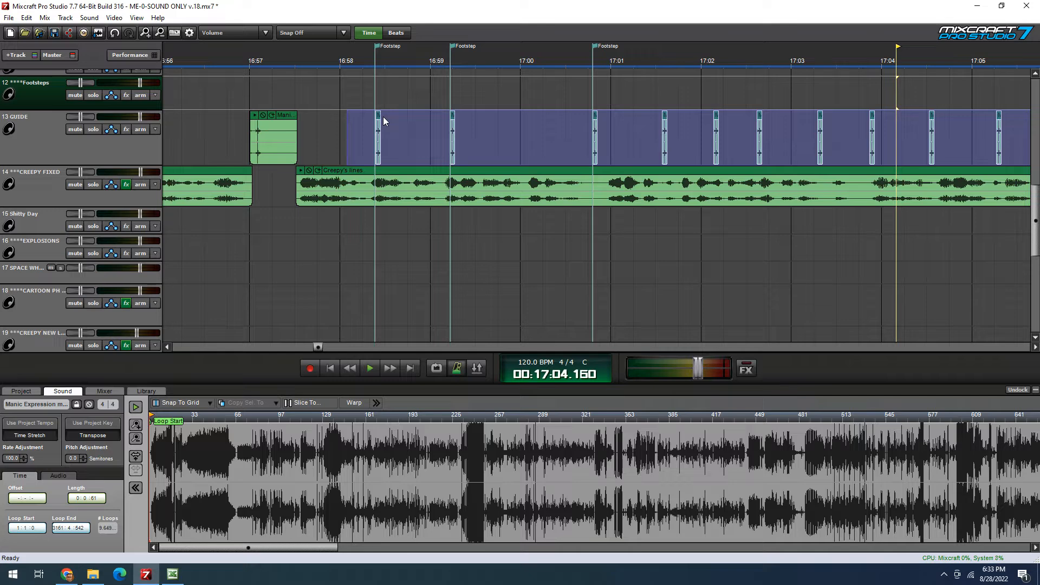
scroll(389, 120, "up", 3)
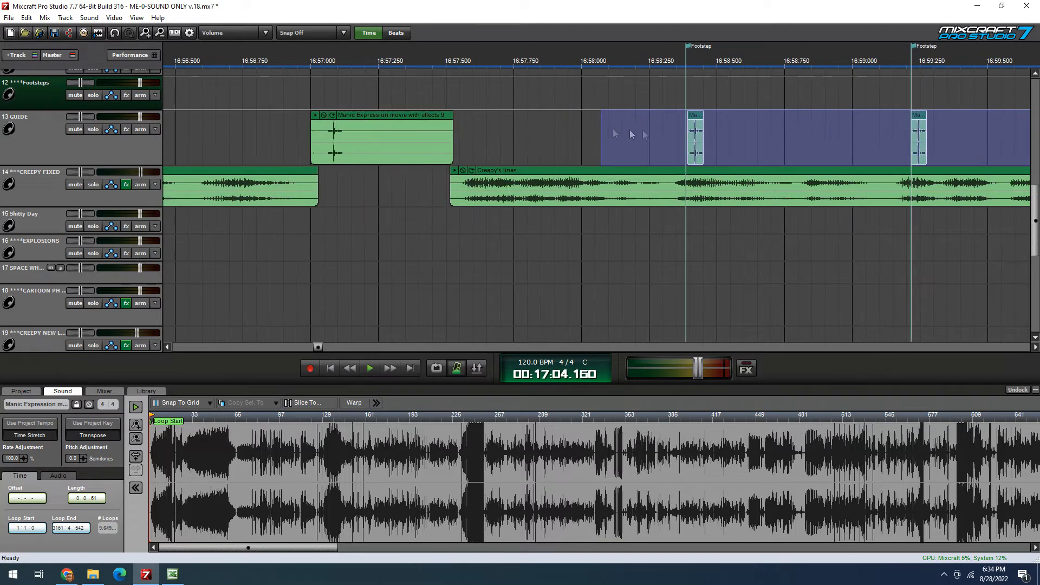
scroll(631, 134, "down", 1)
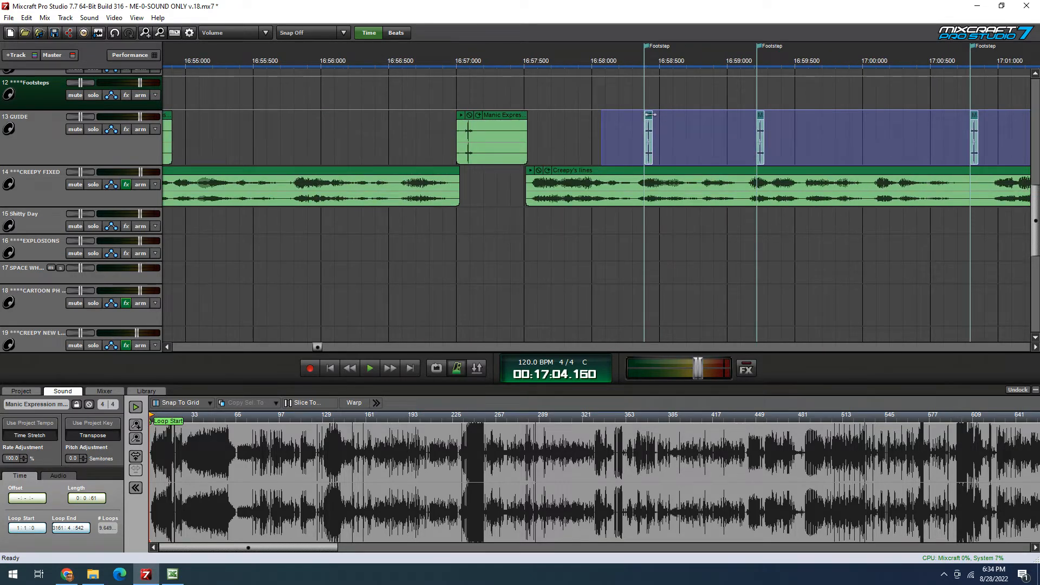
scroll(663, 130, "up", 3)
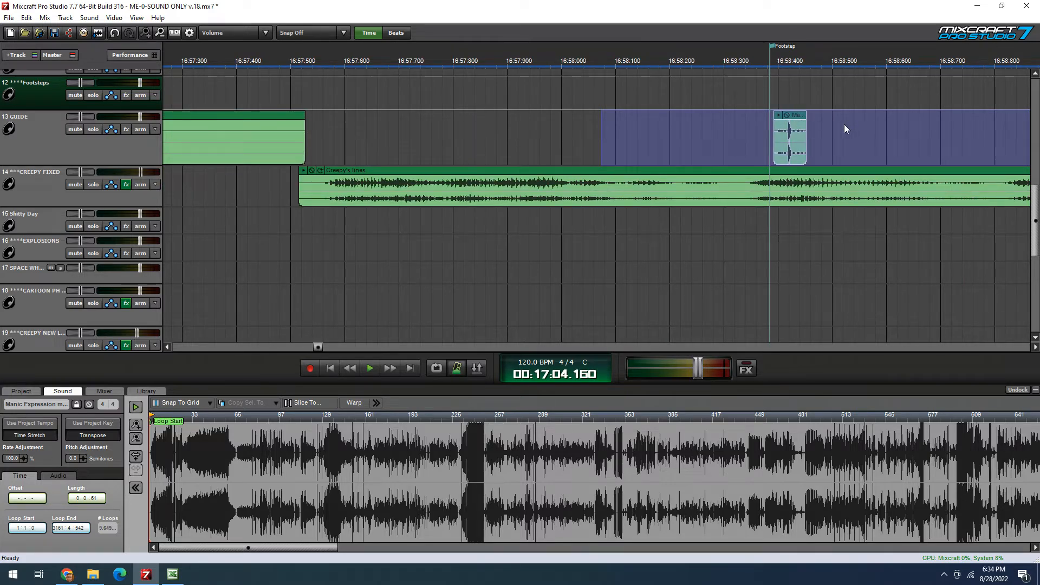
scroll(844, 125, "down", 3)
scroll(707, 125, "up", 3)
left_click_drag(798, 115, 801, 77)
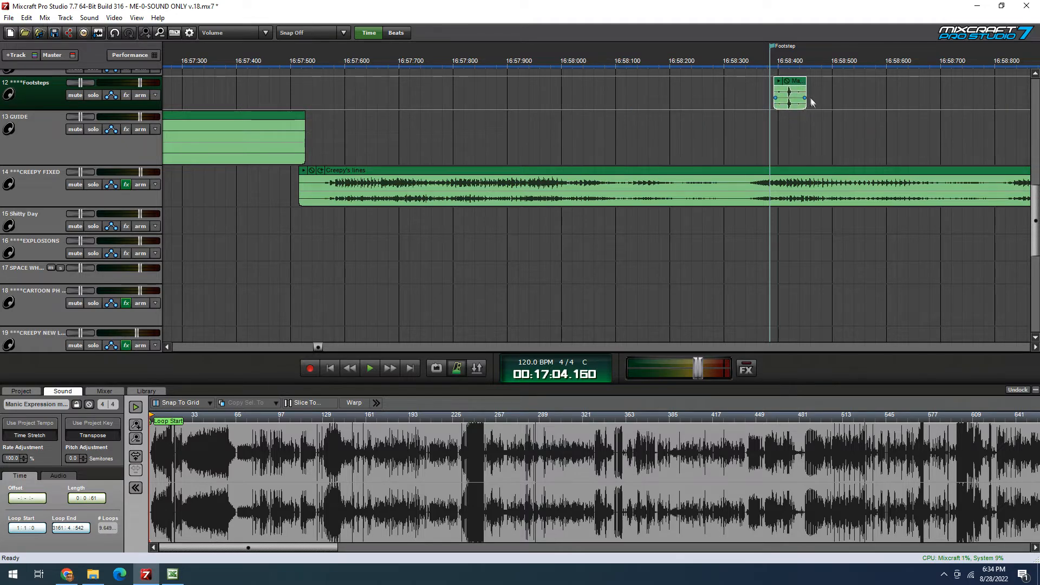
Examine the moved clips along the Footsteps track, from the first Footstep marker to the end of Creepy's lines
scroll(826, 114, "down", 2)
scroll(826, 115, "down", 2)
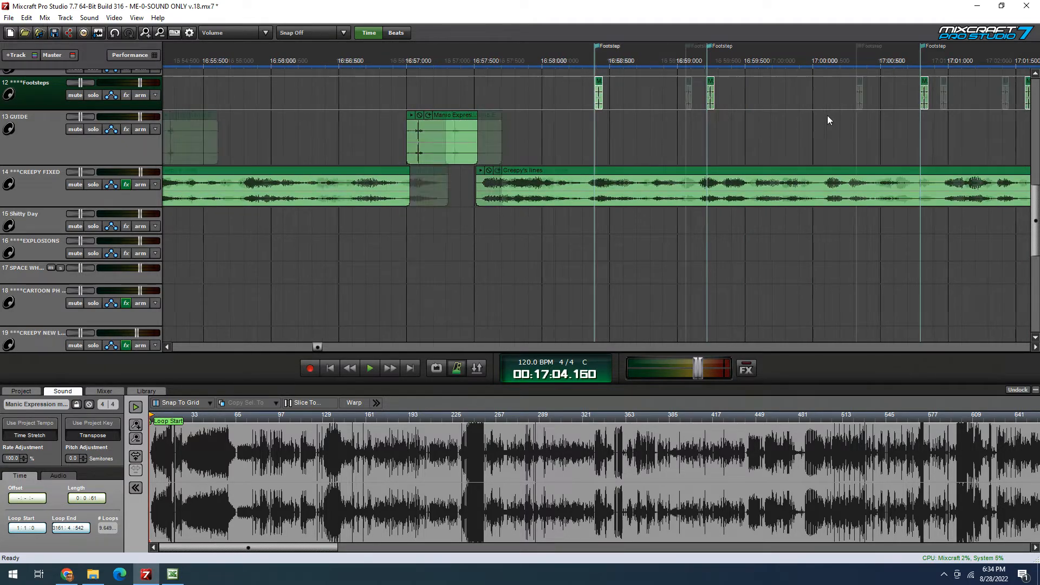
left_click(970, 146)
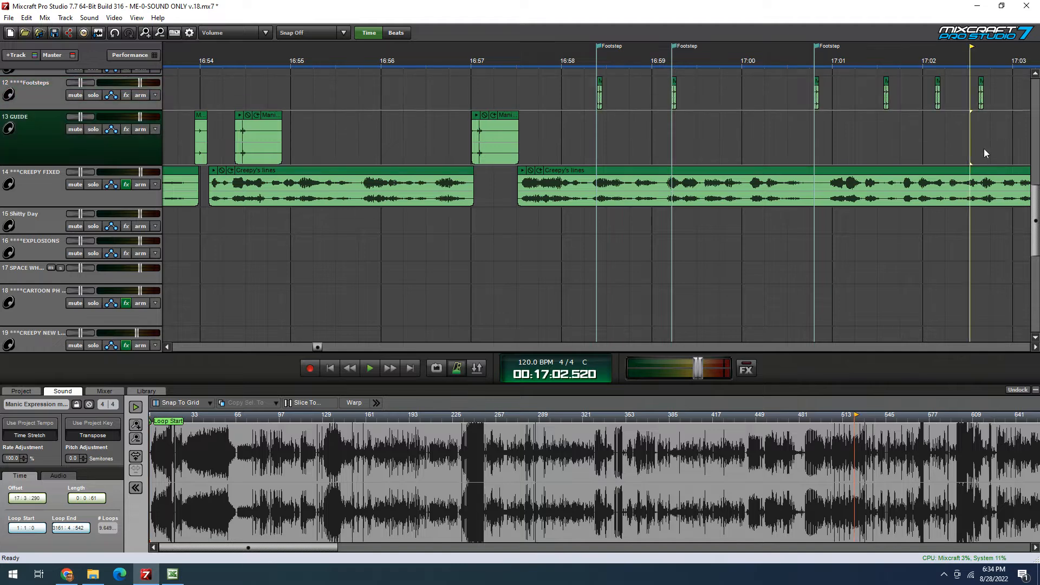
scroll(983, 148, "right", 4)
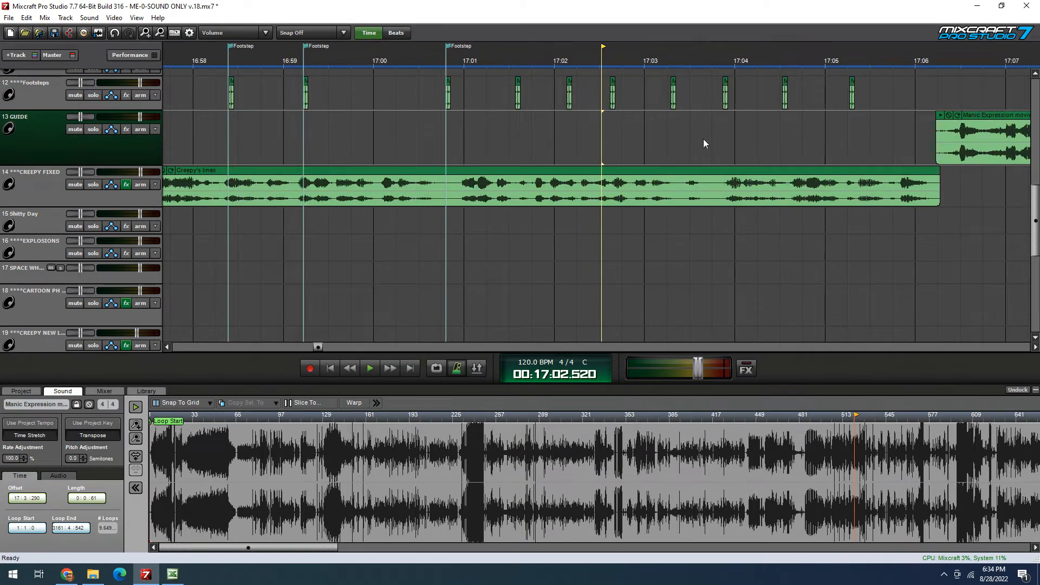
scroll(80, 213, "up", 2)
scroll(80, 214, "up", 2)
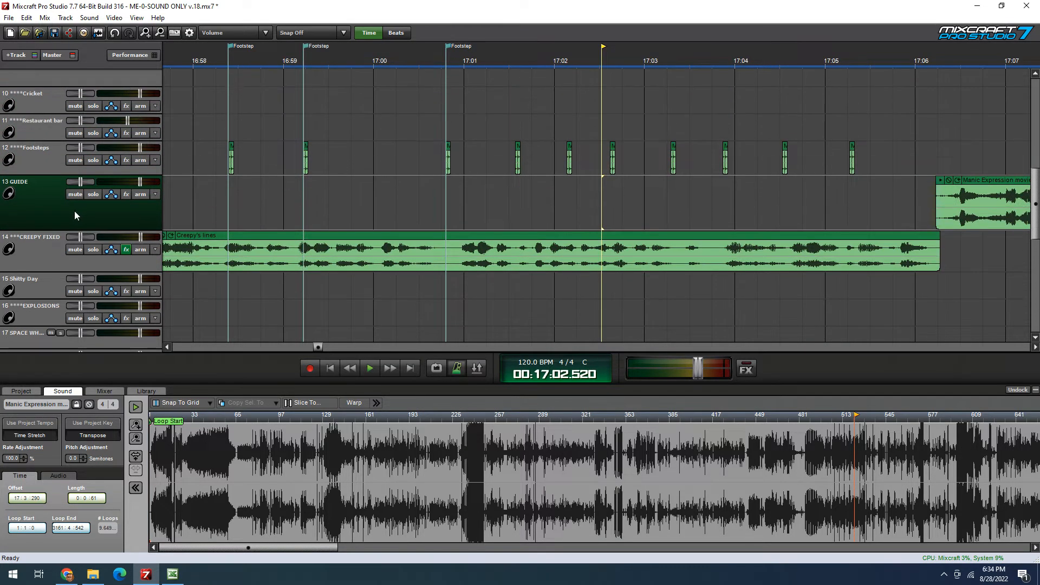
scroll(508, 259, "down", 2)
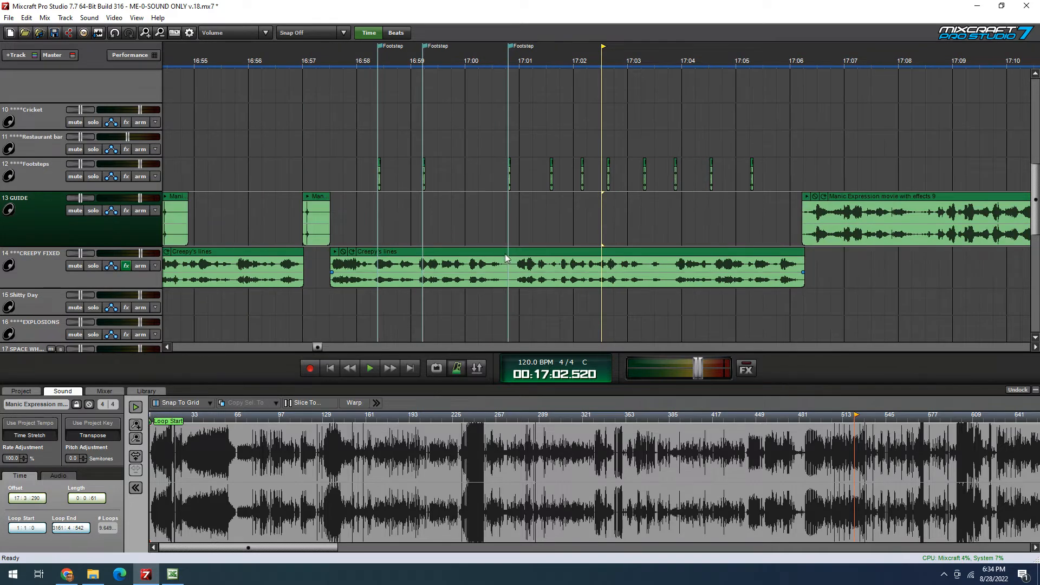
Audition the start of the GUIDE clip at 17:06.225, where Creepy's lines end, and stop the playback
left_click(826, 176)
scroll(834, 176, "up", 4)
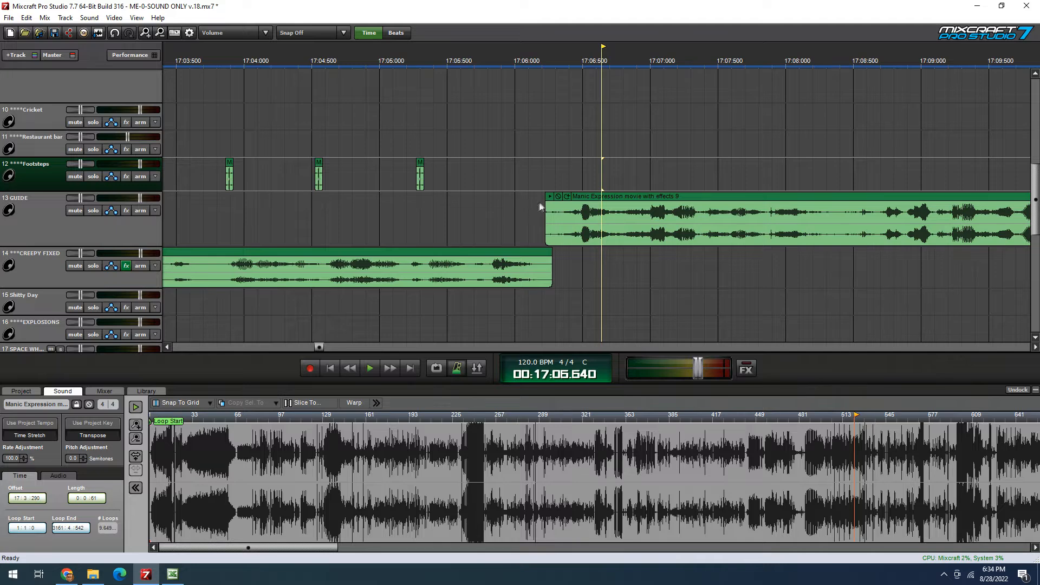
left_click(550, 196)
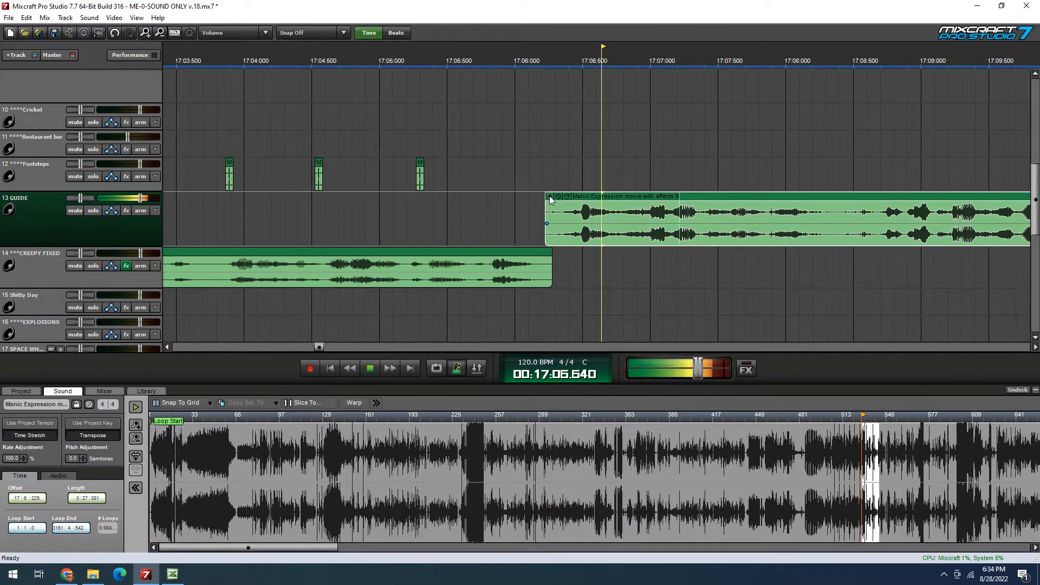
left_click(550, 197)
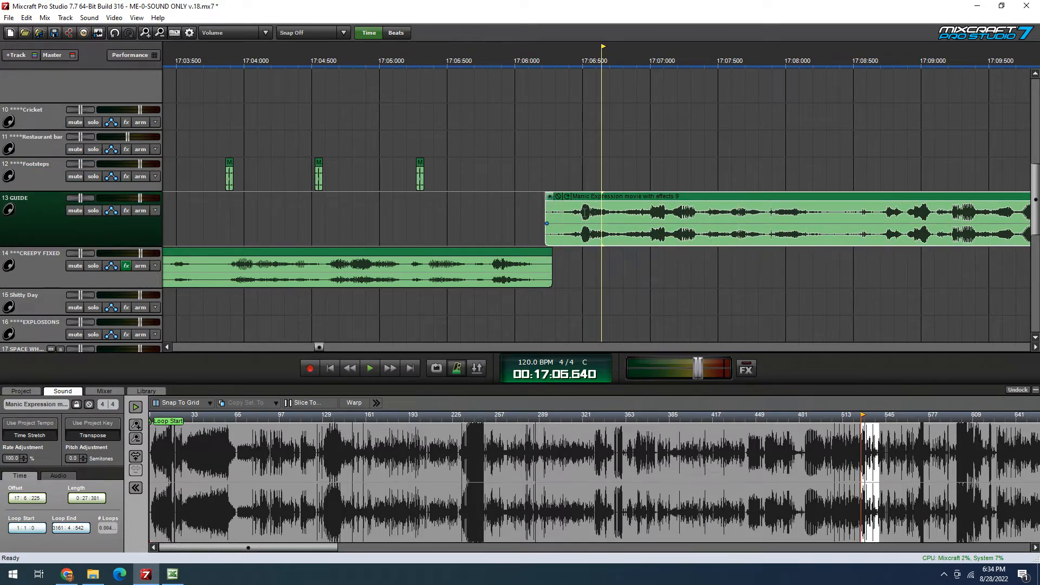
Look through the track list above and below the Footsteps track to examine the existing sound tracks
scroll(638, 221, "down", 3)
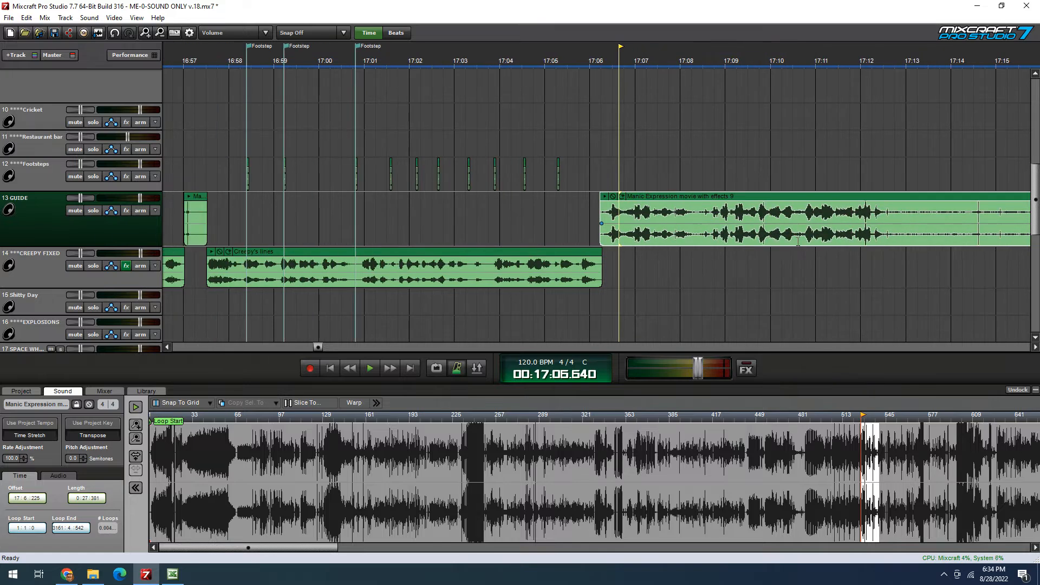
scroll(798, 242, "down", 2)
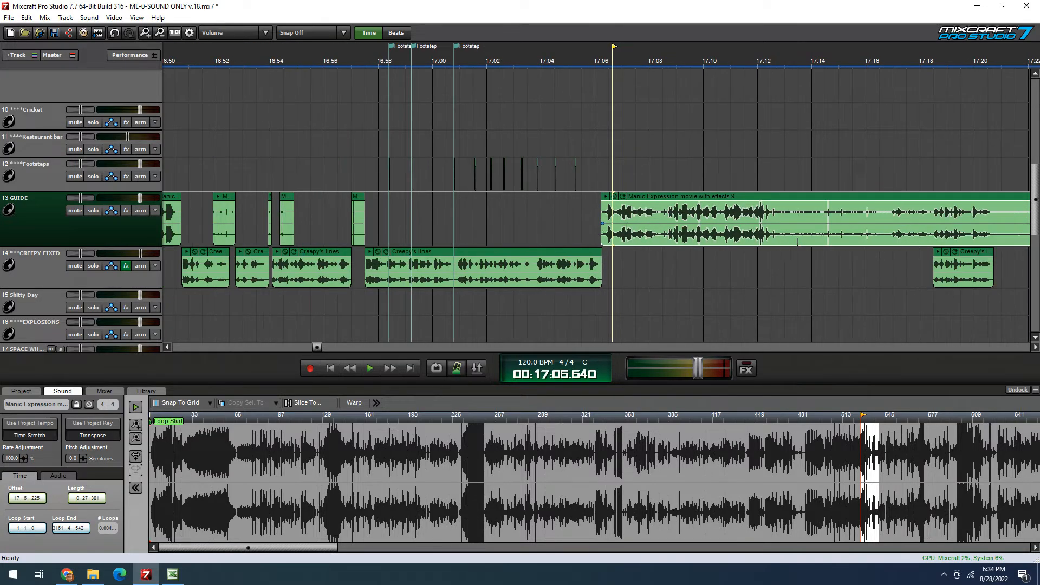
left_click(480, 142)
scroll(549, 158, "up", 2)
scroll(34, 179, "up", 4)
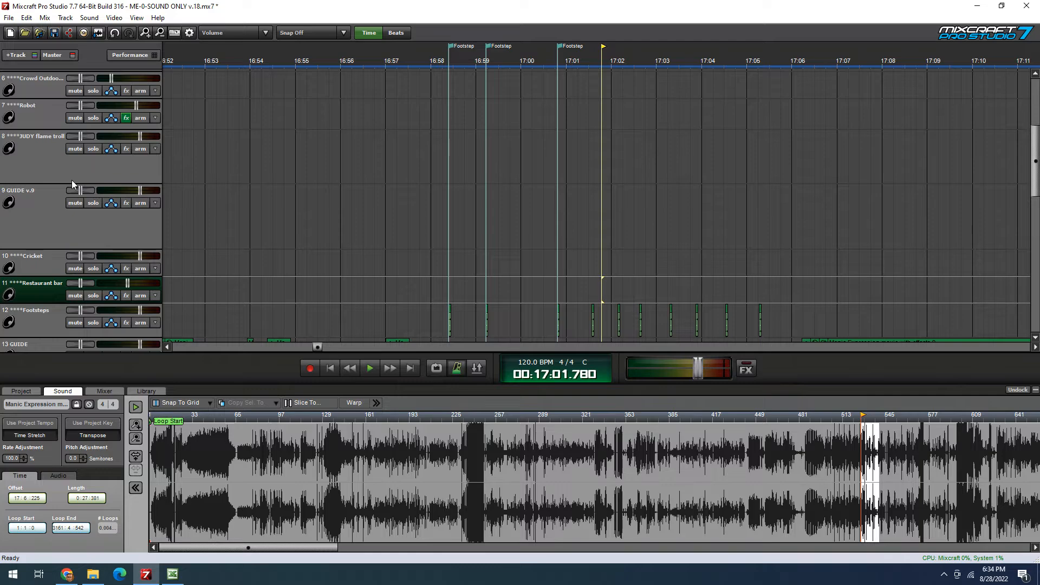
scroll(53, 264, "down", 5)
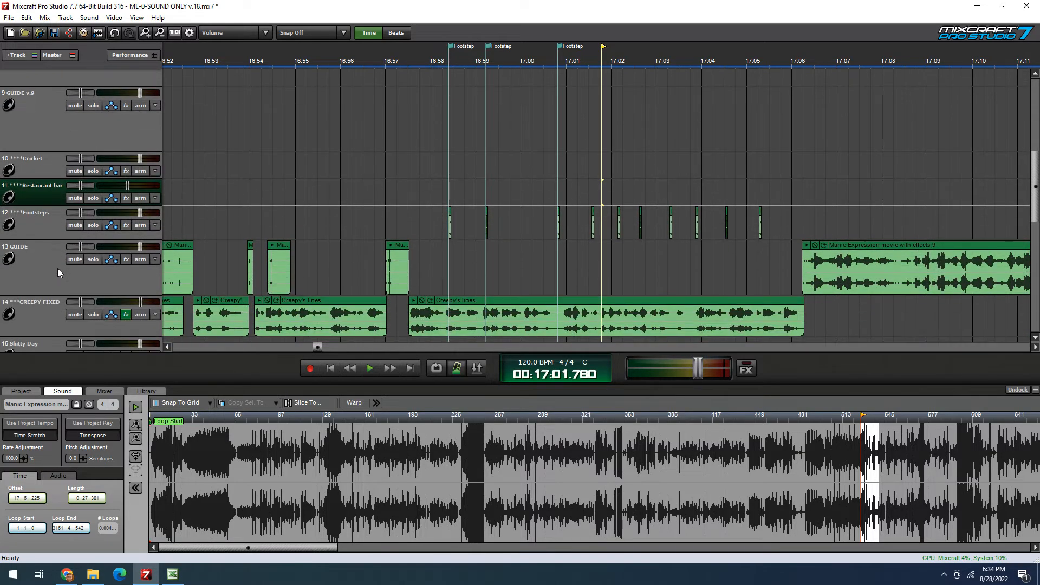
scroll(62, 260, "down", 5)
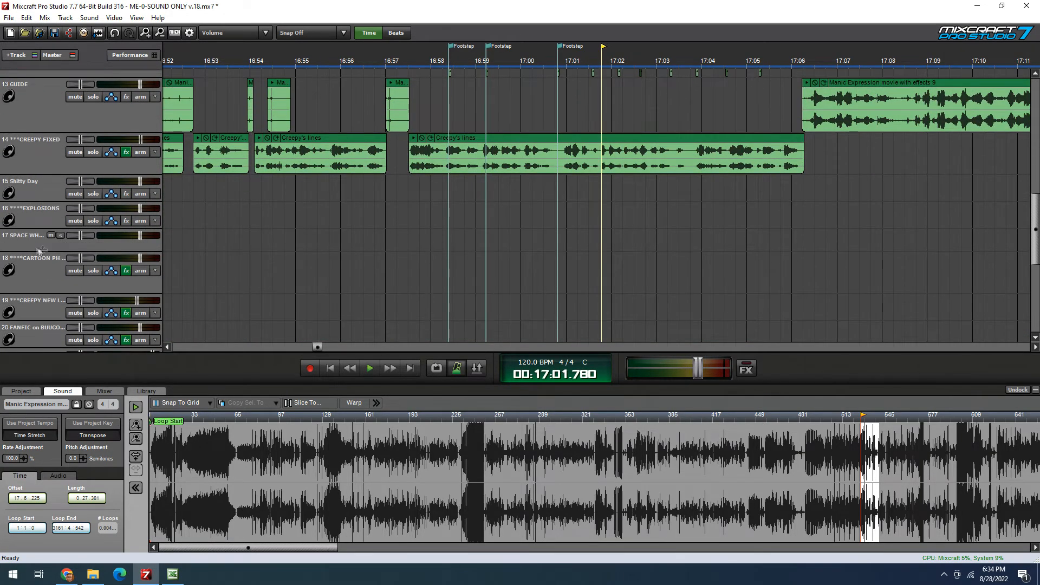
scroll(46, 273, "down", 5)
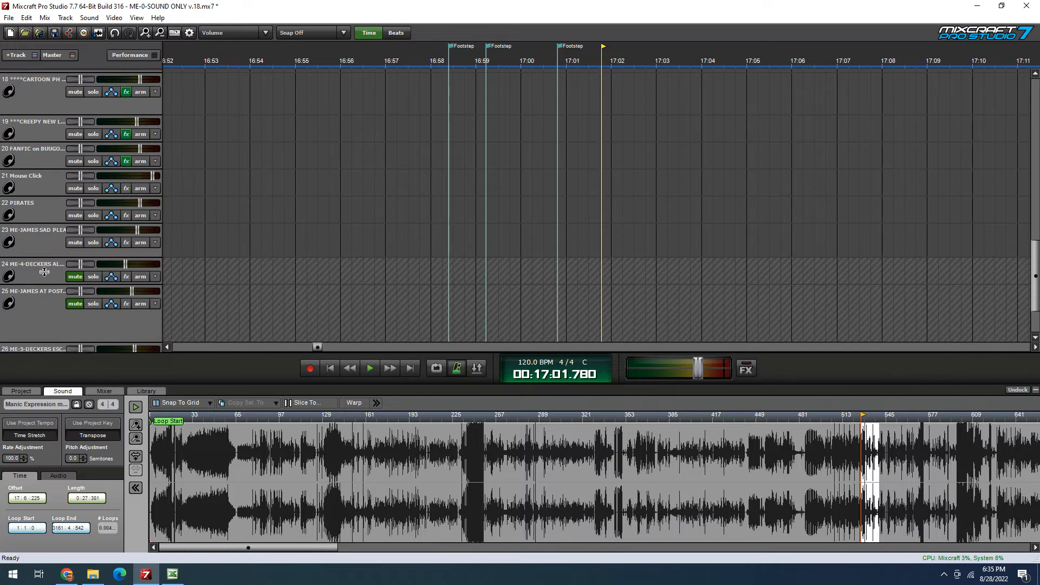
scroll(60, 233, "up", 8)
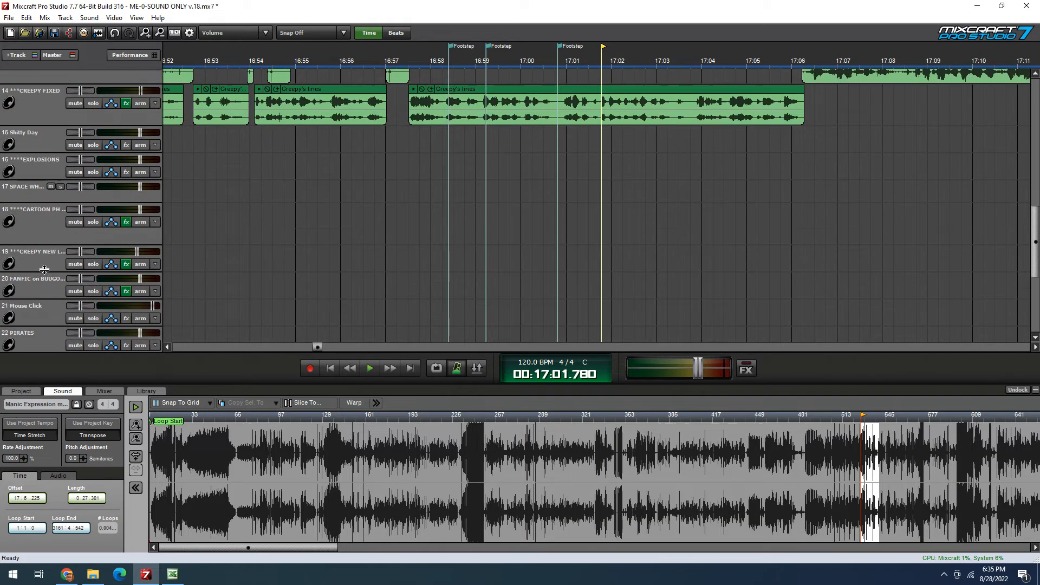
scroll(68, 203, "up", 3)
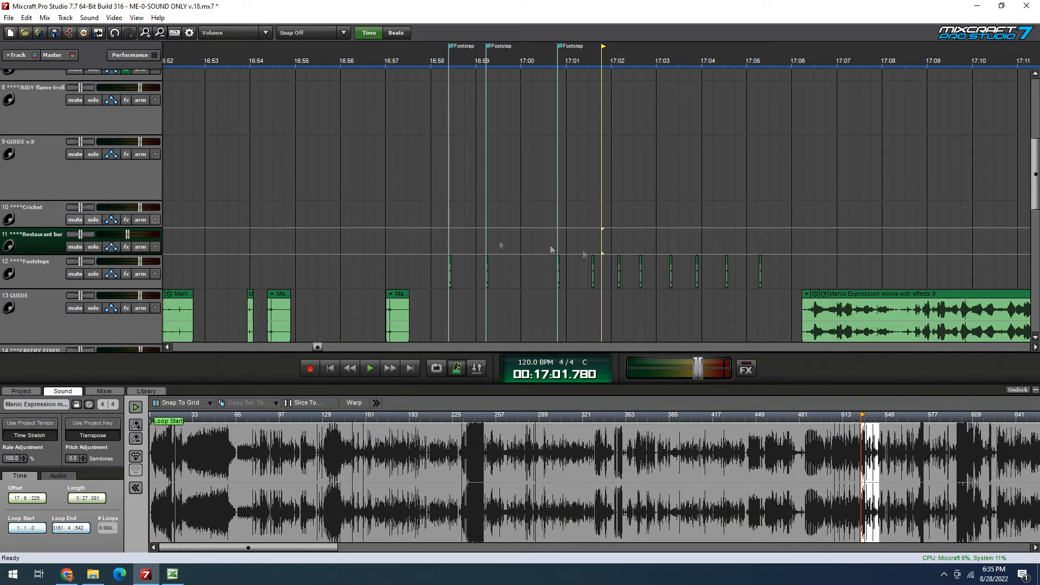
Insert a new audio track directly above the Footsteps track
left_click(665, 315)
scroll(665, 315, "up", 10)
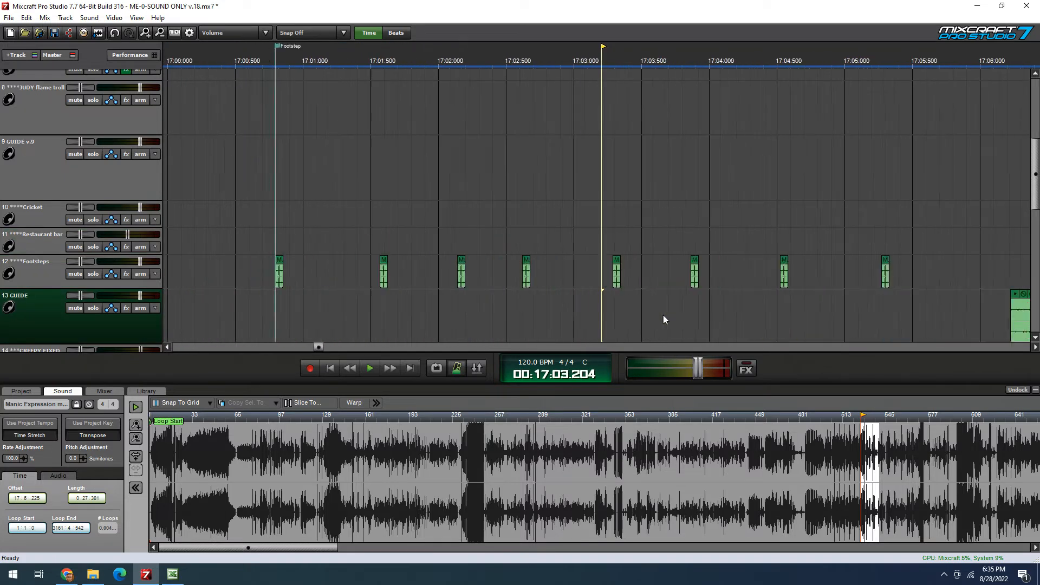
right_click(36, 272)
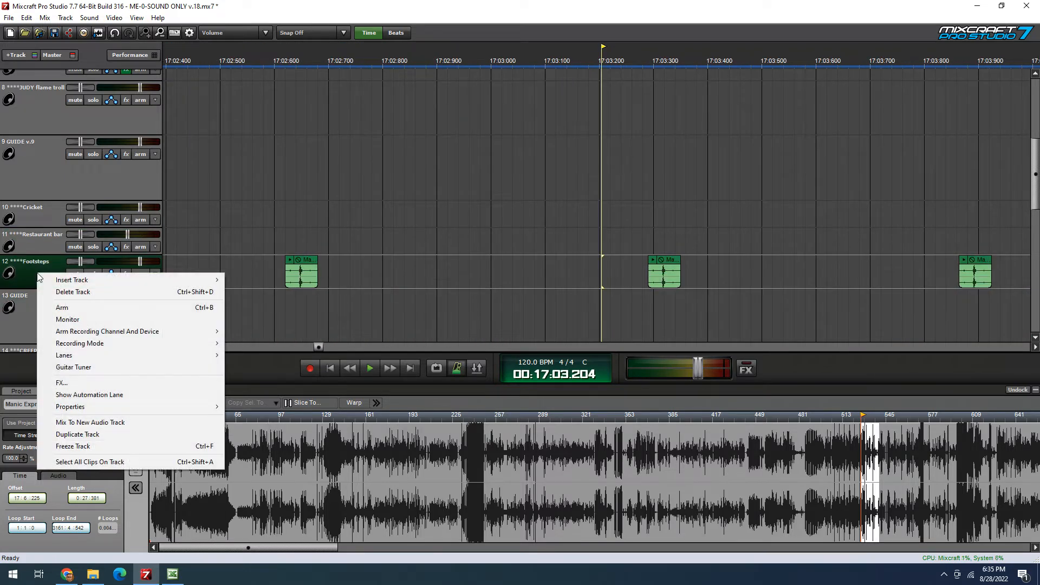
mouse_move(79, 286)
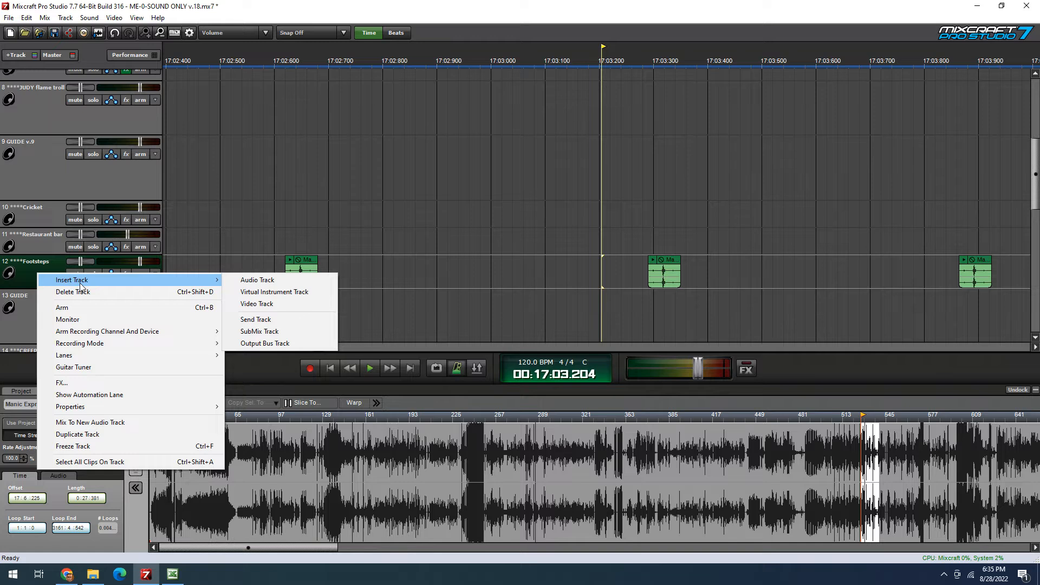
left_click(256, 279)
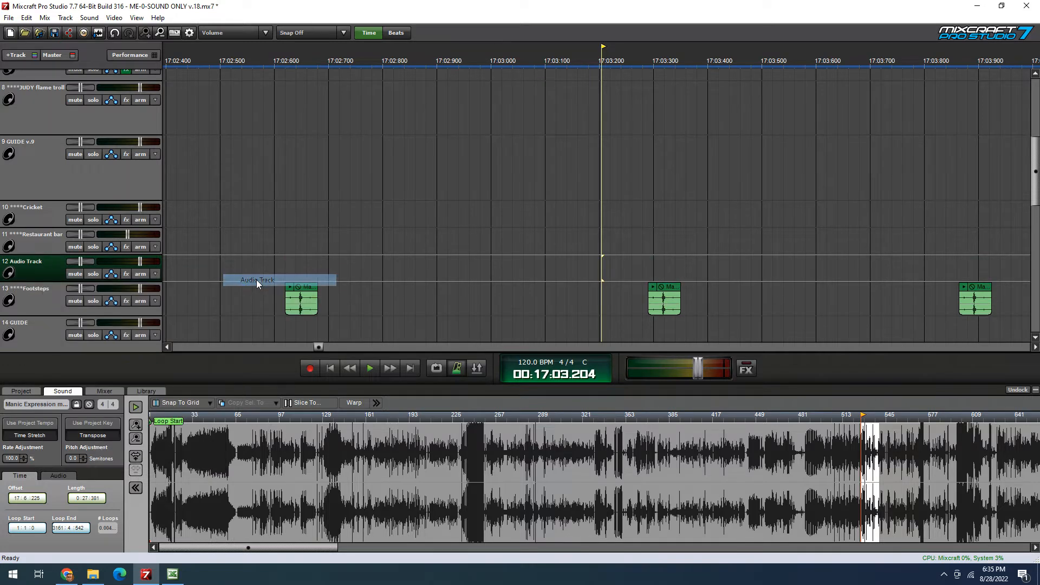
Rename the new audio track above Footsteps as ****WIND
double_click(43, 262)
left_click_drag(56, 261, 2, 264)
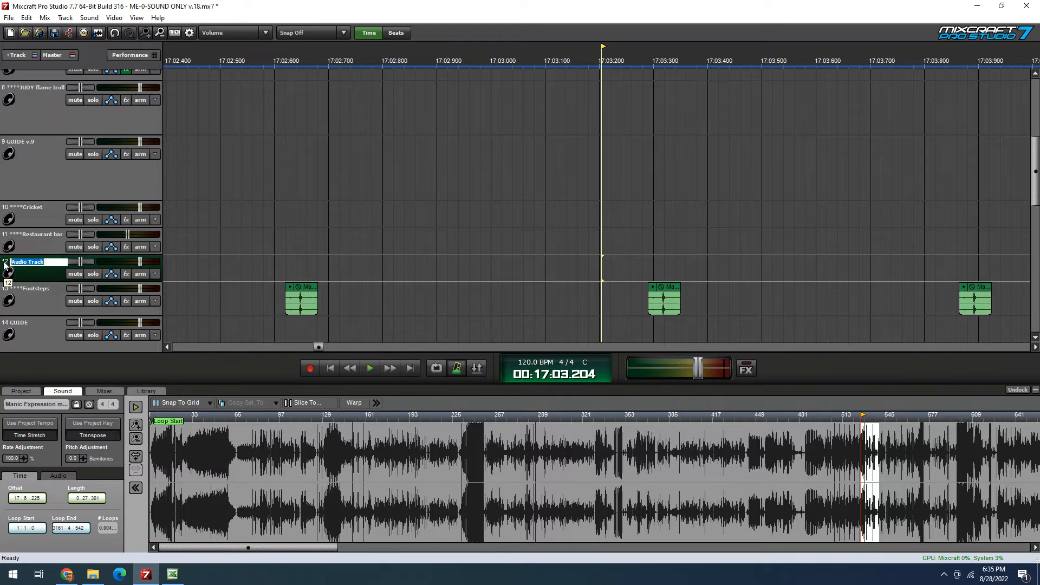
type("W")
type("W")
left_click(4, 264)
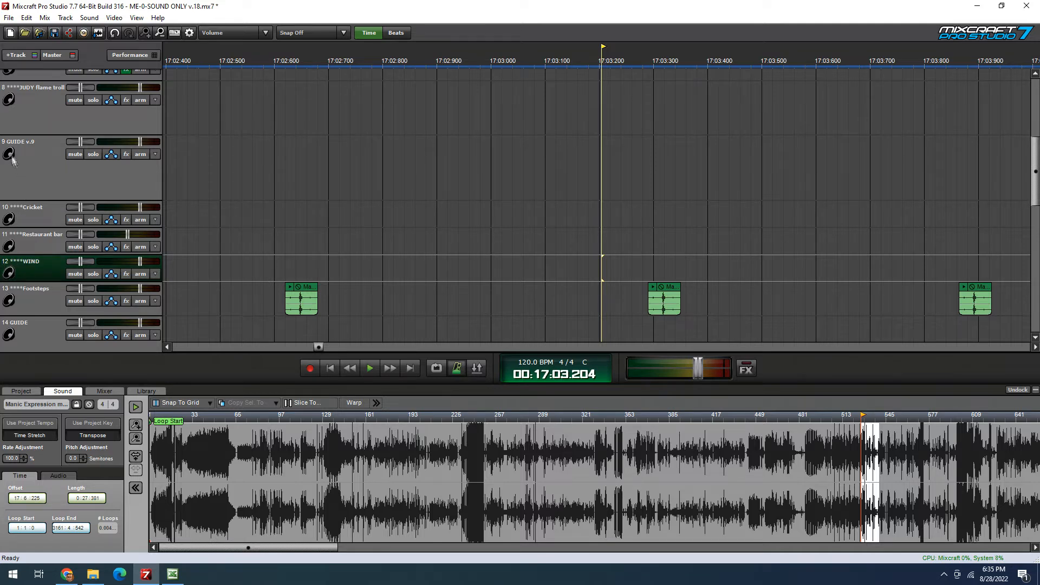
Look through the tracks above and below the WIND track, including SFX, GUIDE v.0 and GUIDE
scroll(35, 168, "down", 3)
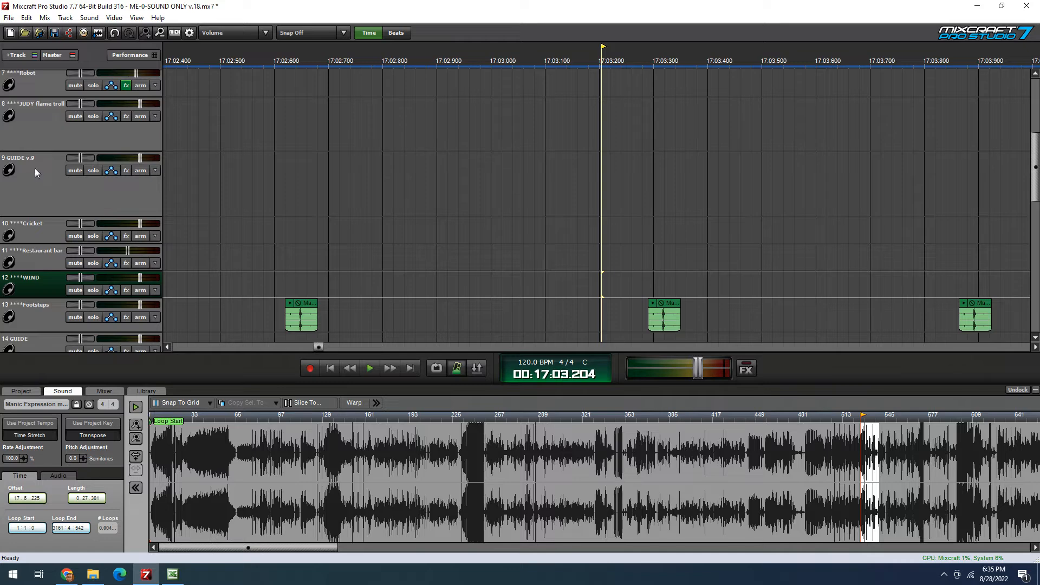
scroll(37, 214, "down", 3)
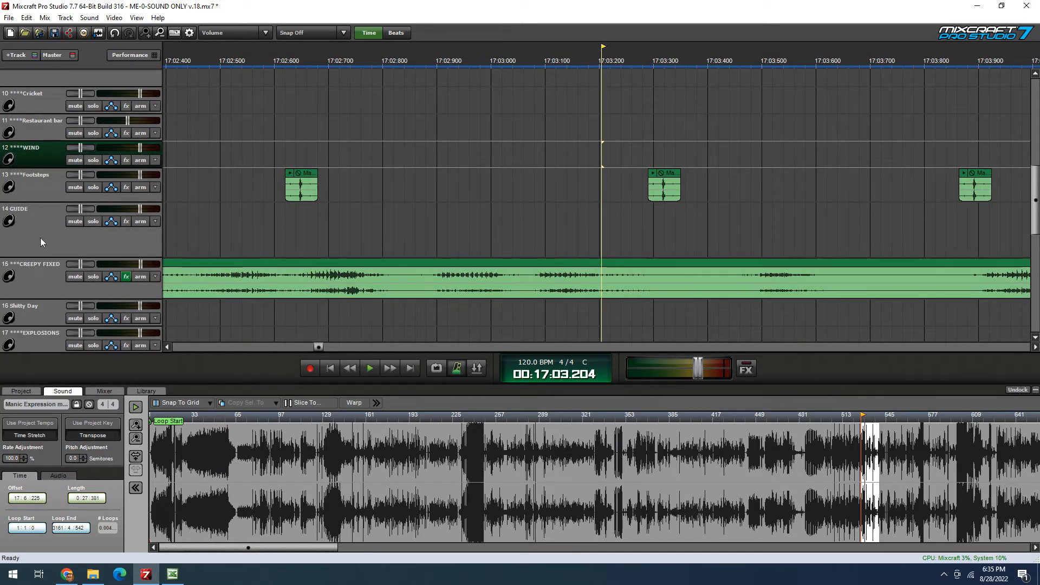
scroll(40, 242, "up", 3)
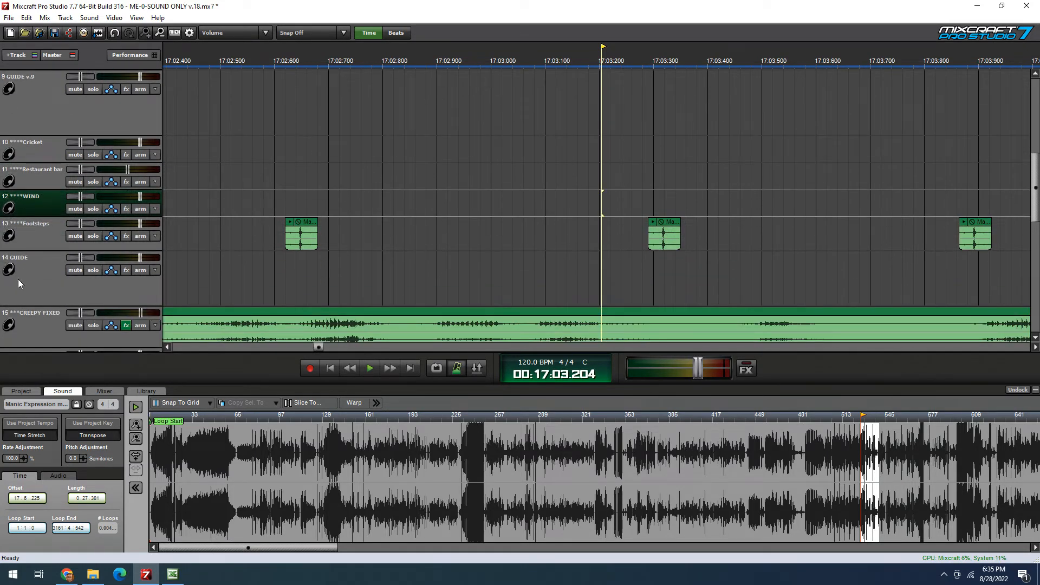
scroll(29, 273, "up", 10)
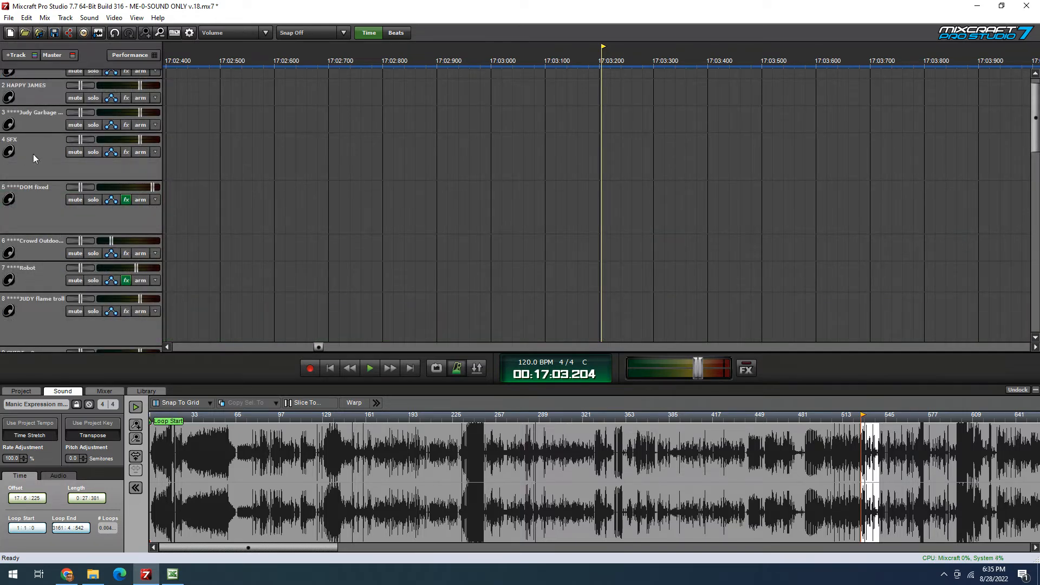
scroll(33, 163, "down", 10)
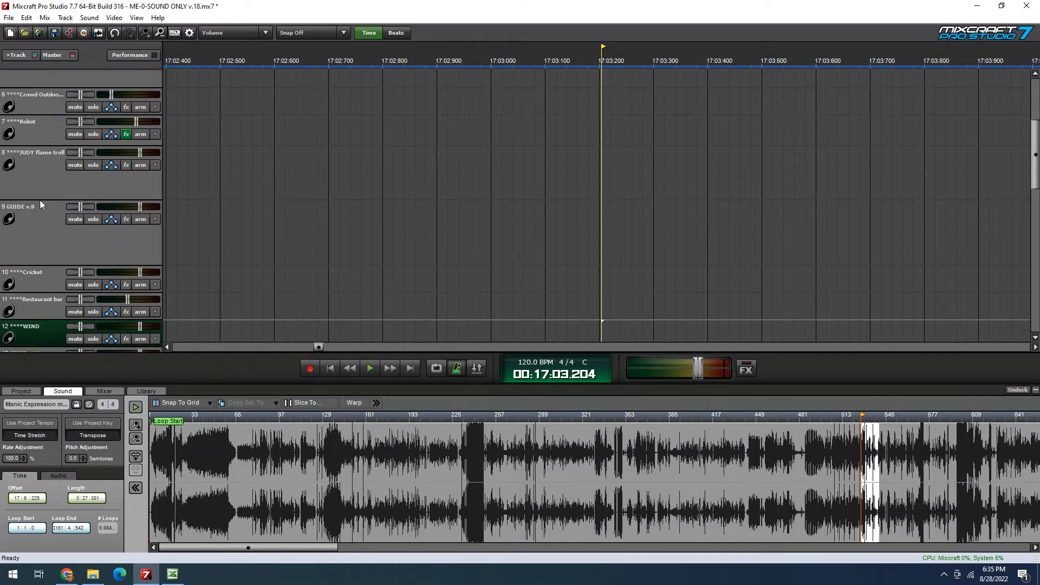
scroll(43, 198, "down", 3)
scroll(642, 249, "down", 6)
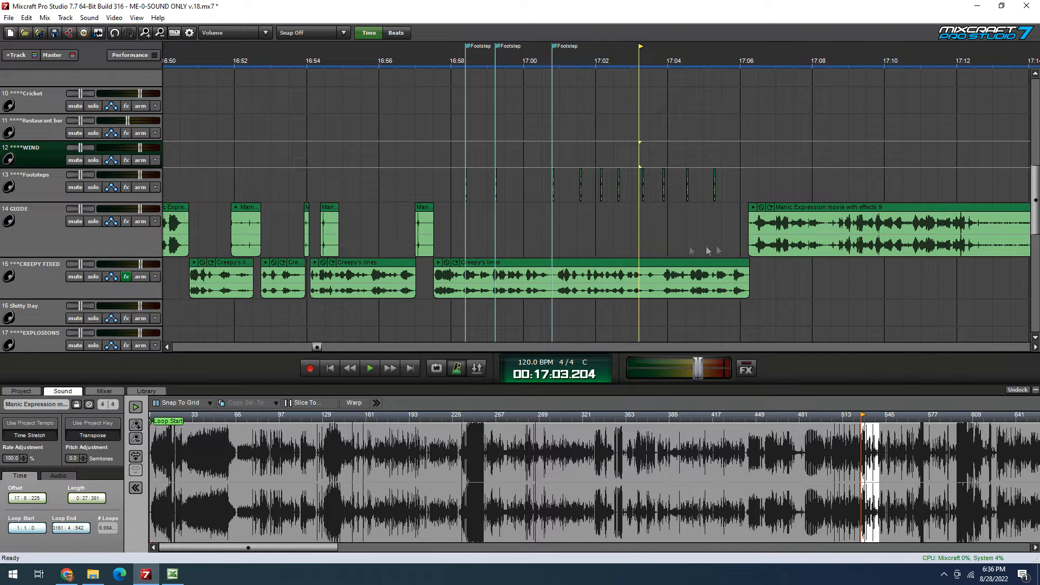
Audition the GUIDE clip that follows Creepy's lines to look for a stretch of background wind without dialogue
left_click(733, 239)
scroll(726, 247, "up", 5)
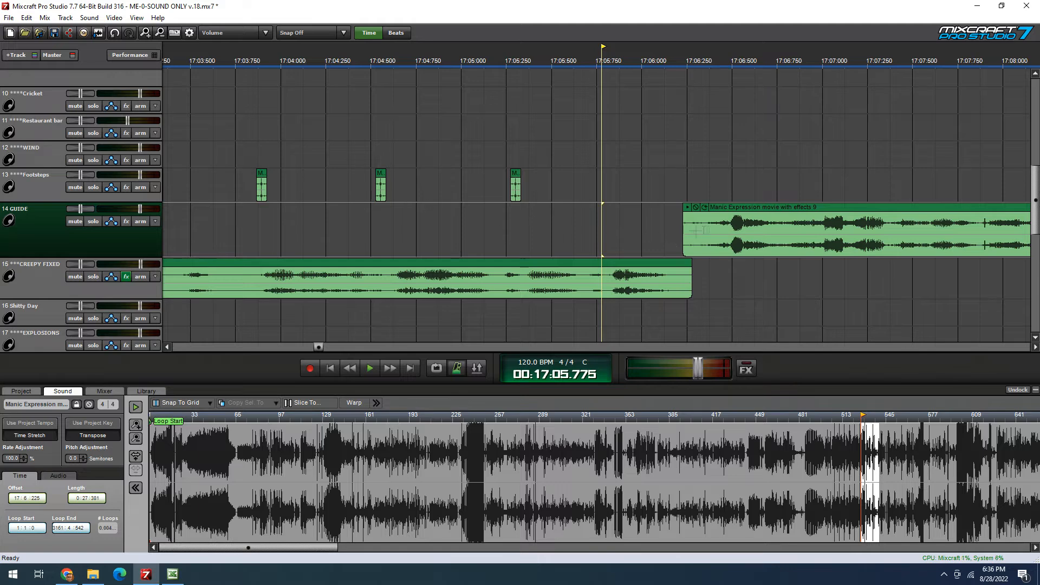
left_click(705, 186)
scroll(753, 228, "down", 3)
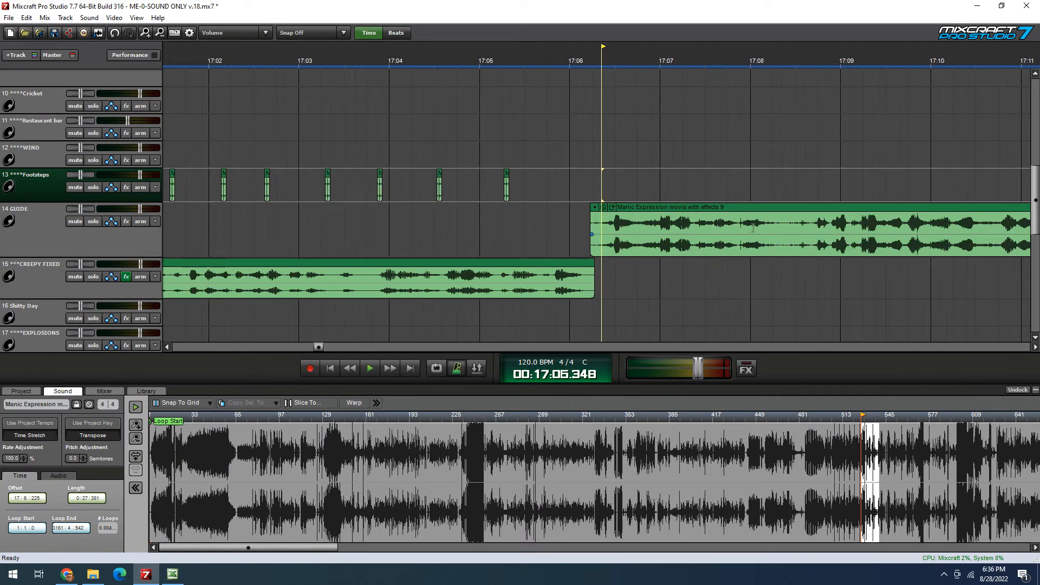
scroll(753, 228, "up", 1)
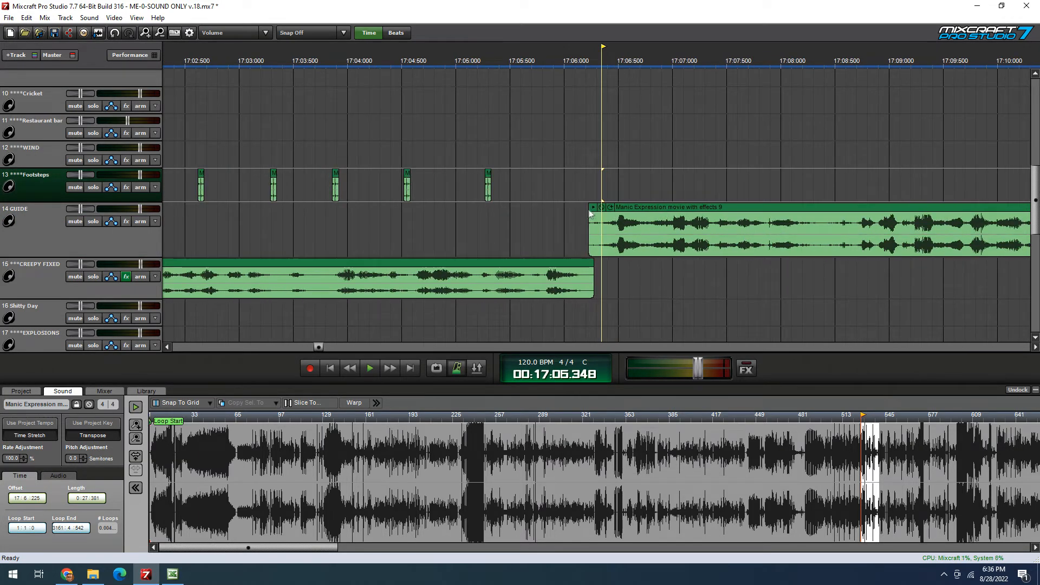
left_click(593, 207)
scroll(814, 301, "down", 2)
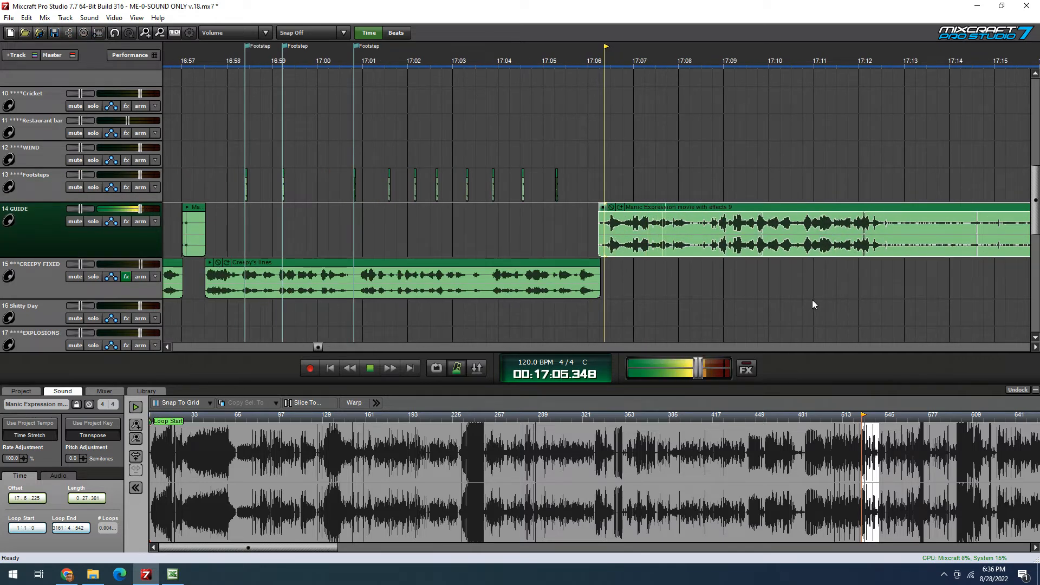
scroll(811, 300, "down", 2)
scroll(875, 295, "up", 1)
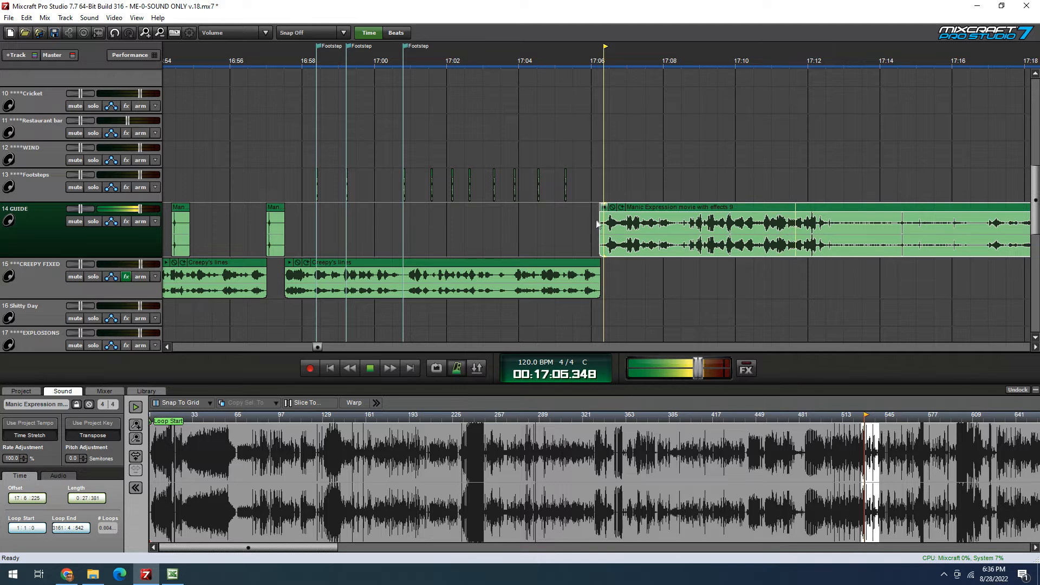
left_click(604, 210)
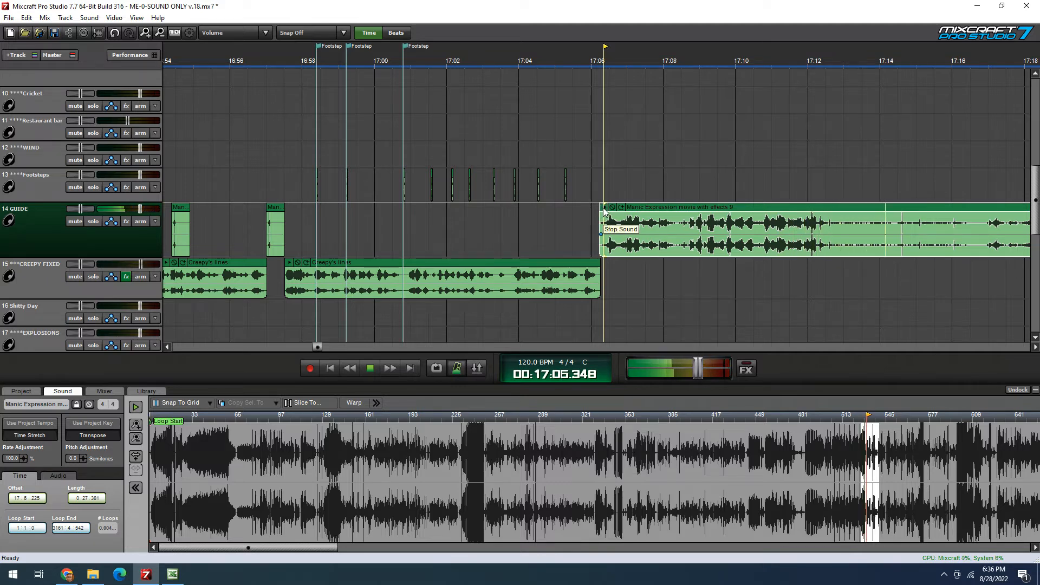
Play the quiet passage of the GUIDE clip from 17:12.864 and stop the playback
left_click(845, 221)
scroll(872, 263, "up", 1)
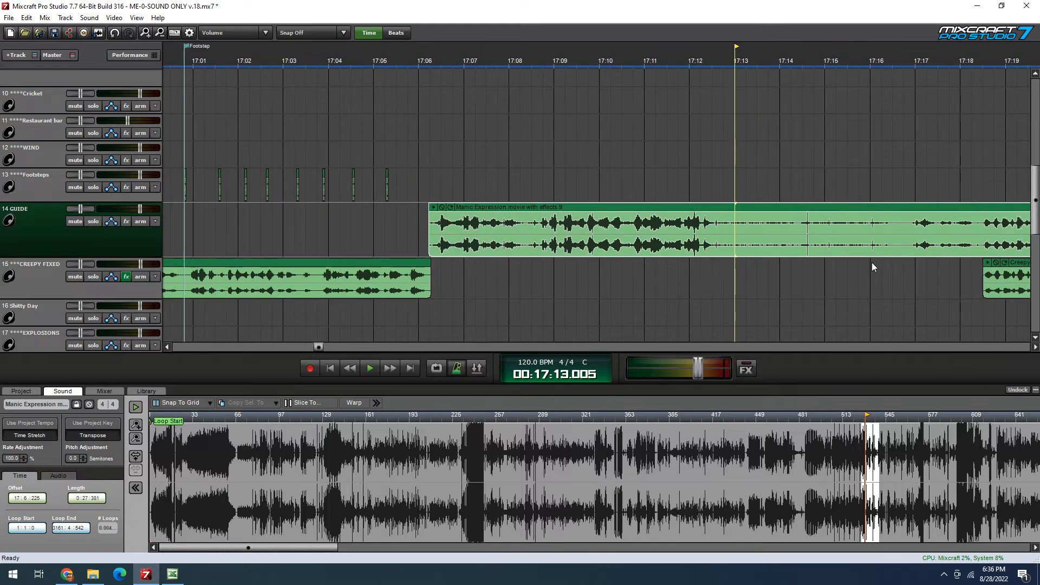
scroll(872, 266, "up", 2)
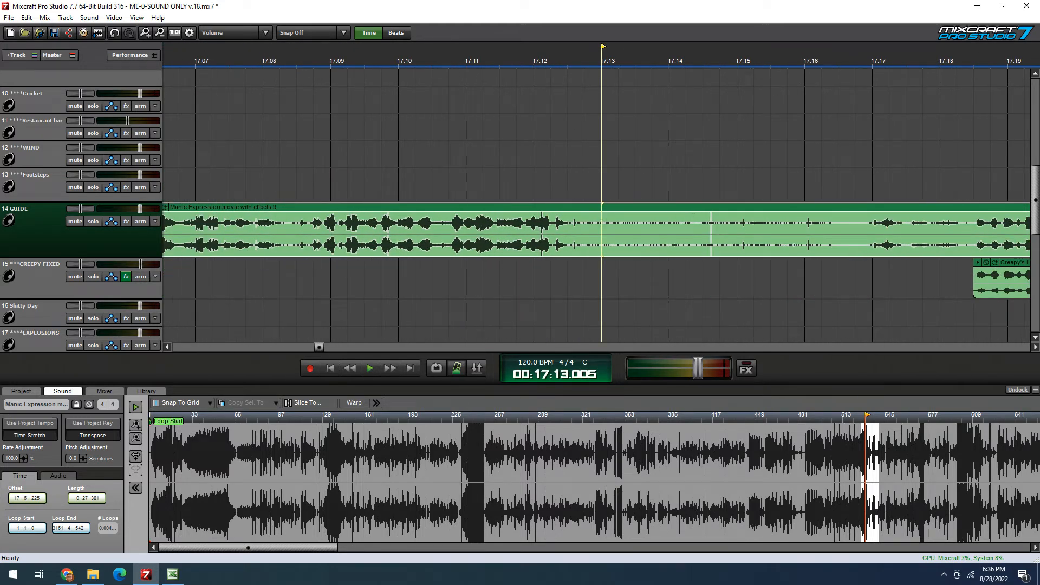
left_click(593, 222)
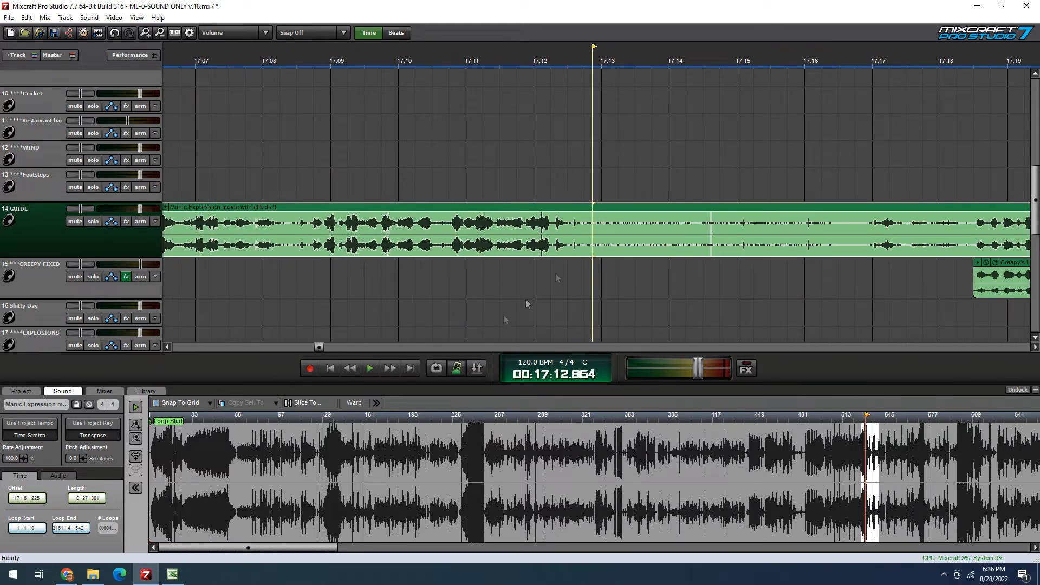
left_click(371, 368)
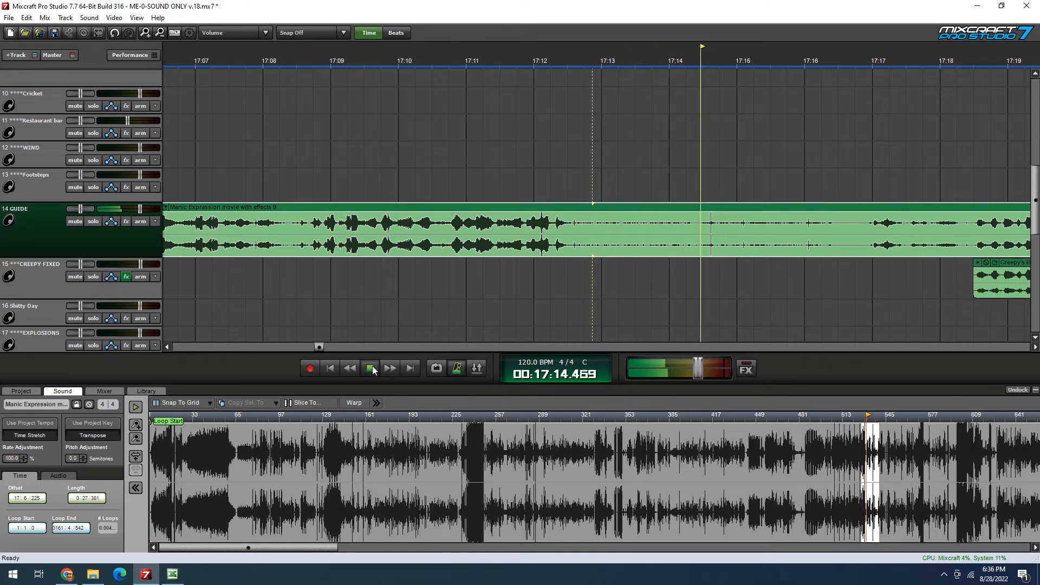
left_click(372, 370)
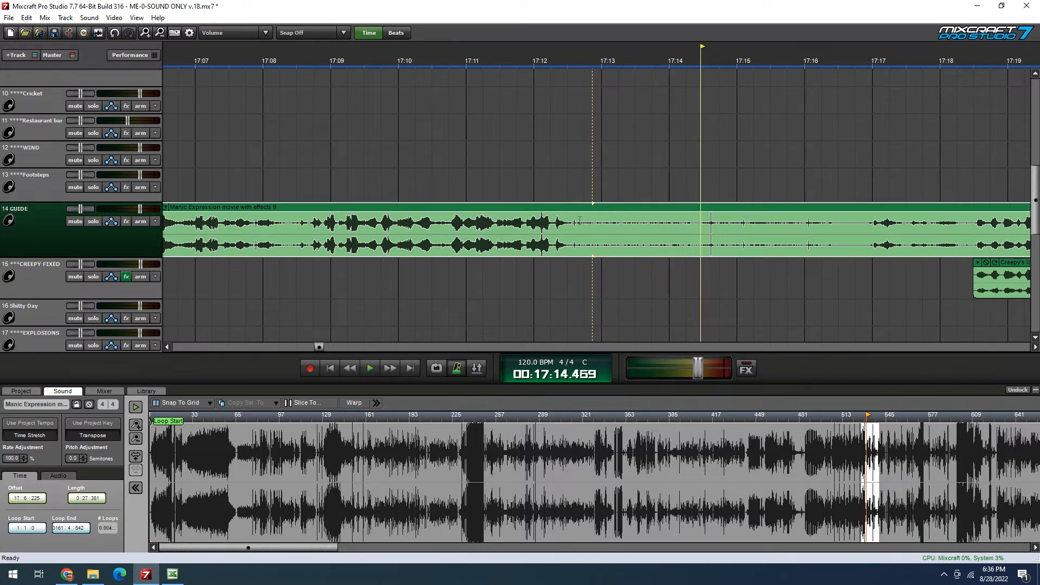
Copy the quiet GUIDE stretch from about 17:12.6 to 17:14.6 and paste it on the WIND track at 16:57.510, where Creepy's lines begin
left_click_drag(580, 219, 711, 235)
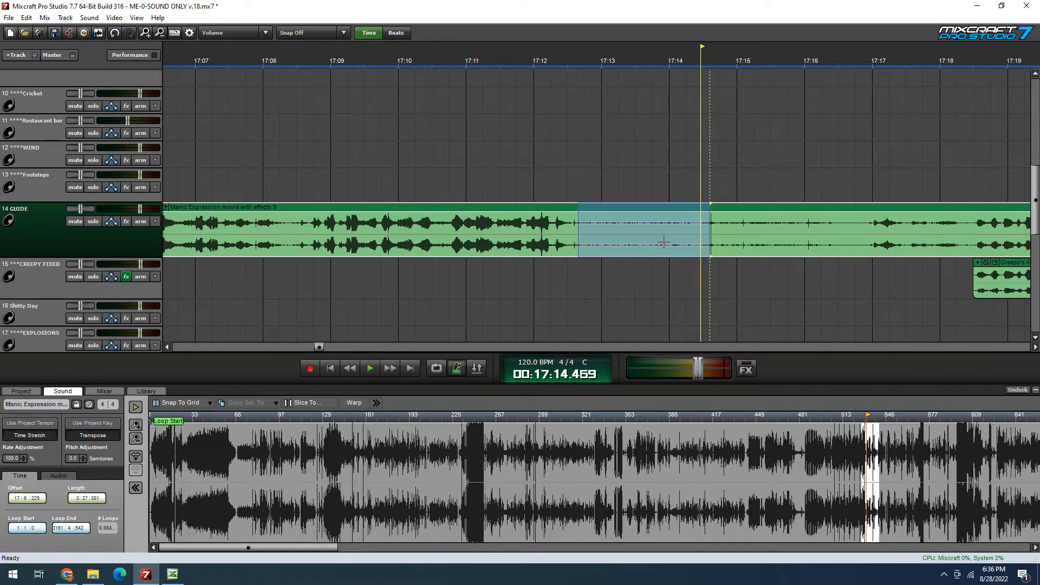
scroll(597, 256, "down", 4)
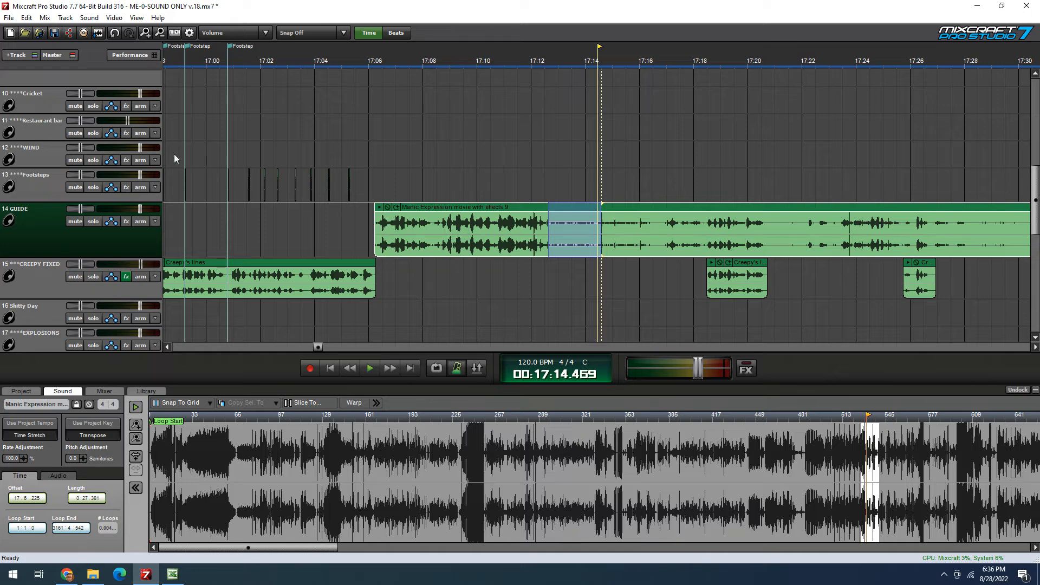
left_click(227, 157)
scroll(388, 190, "up", 4)
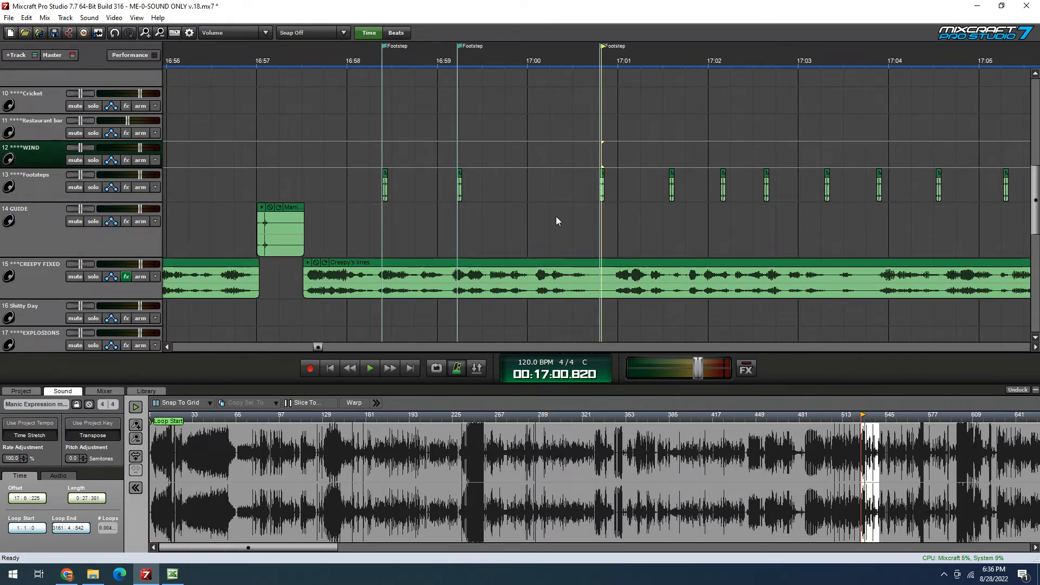
left_click(631, 161)
left_click(274, 157)
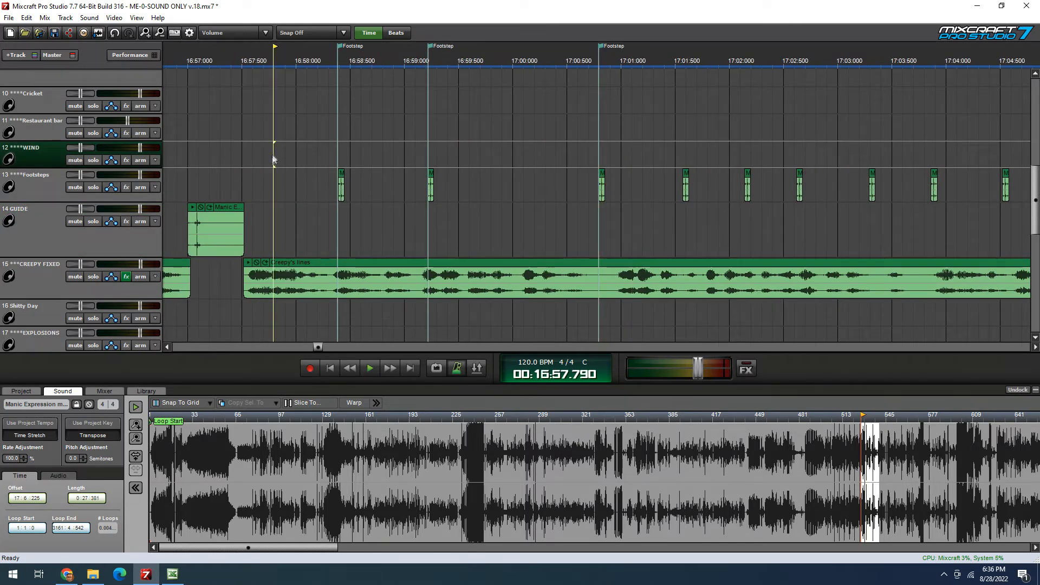
left_click(243, 158)
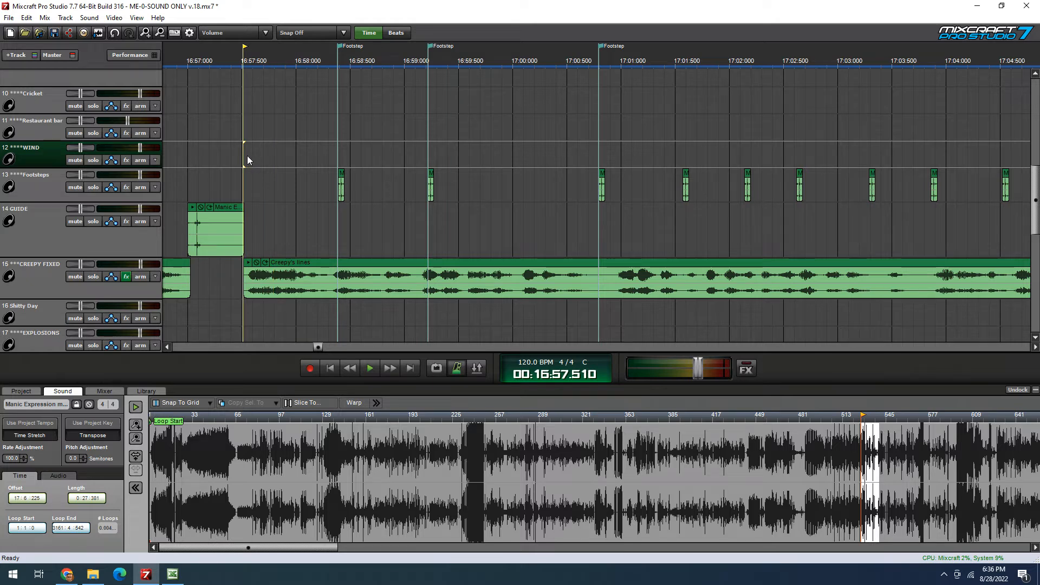
key("ctrl+v")
Paste a second wind clip after the first and shift it to start at 16:59.413, slightly overlapping the first one
left_click(455, 157)
key("ctrl+v")
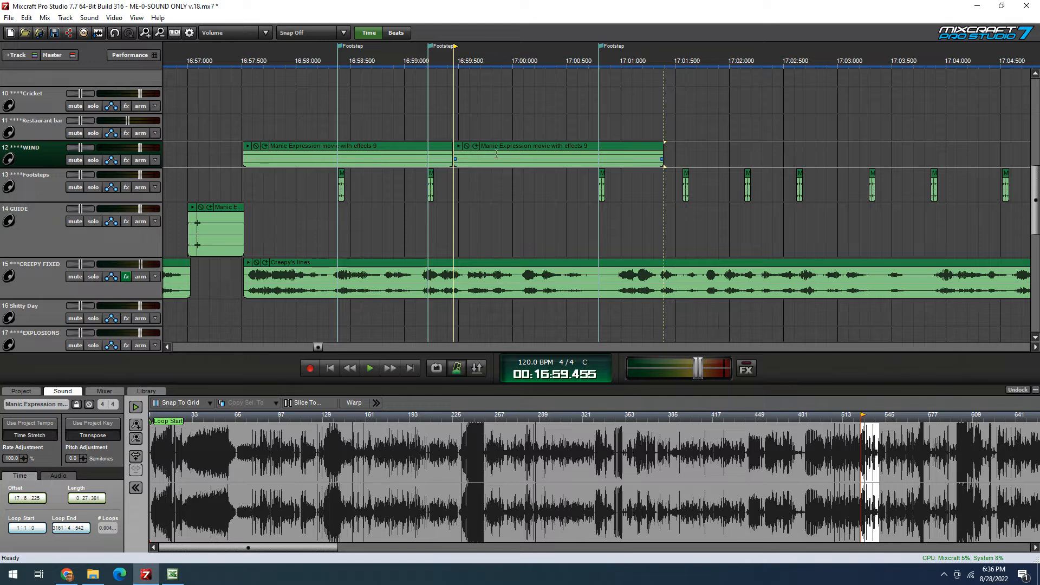
left_click_drag(502, 146, 497, 147)
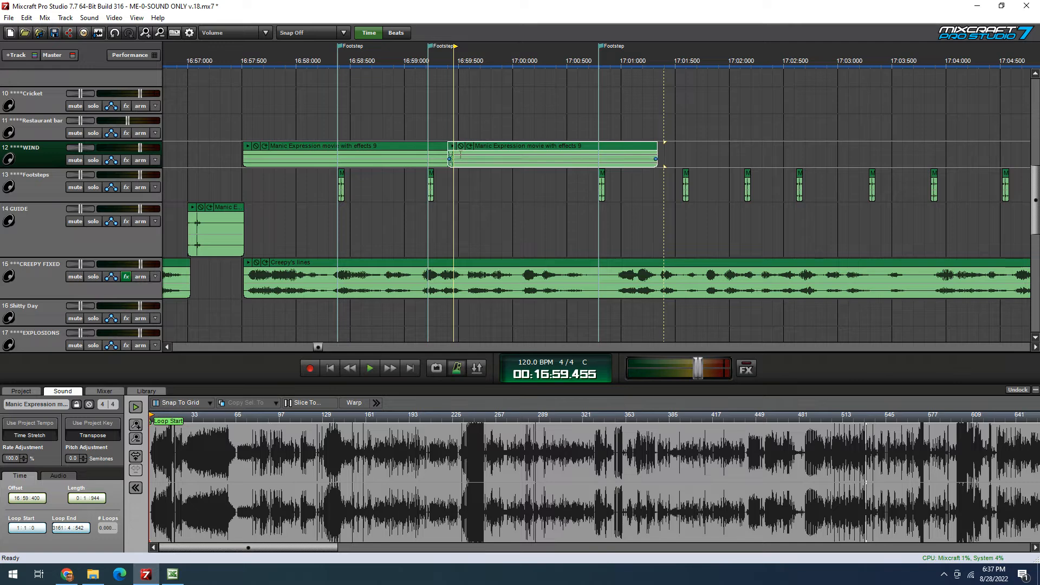
scroll(493, 172, "up", 5)
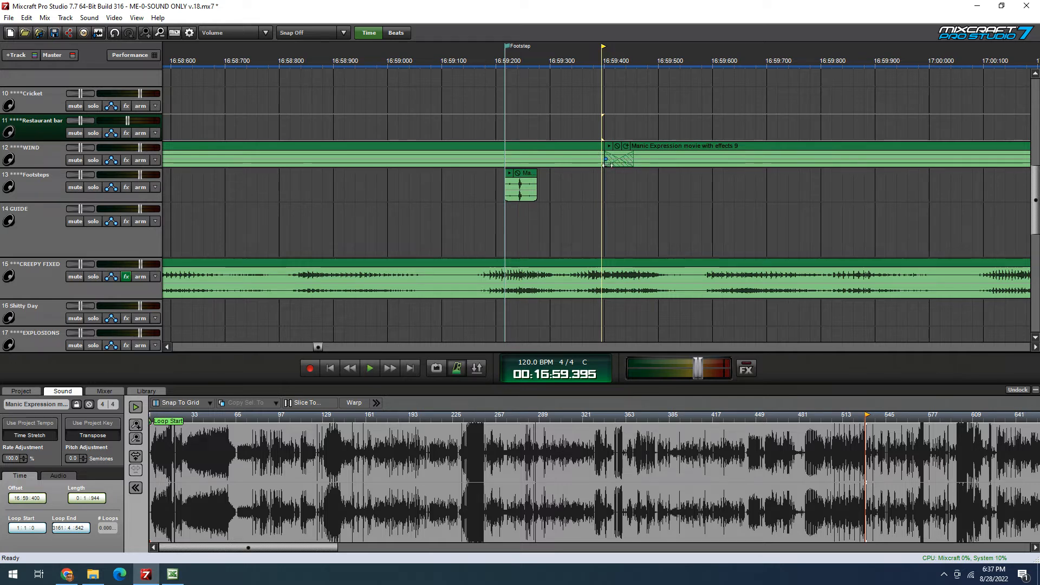
left_click(700, 147)
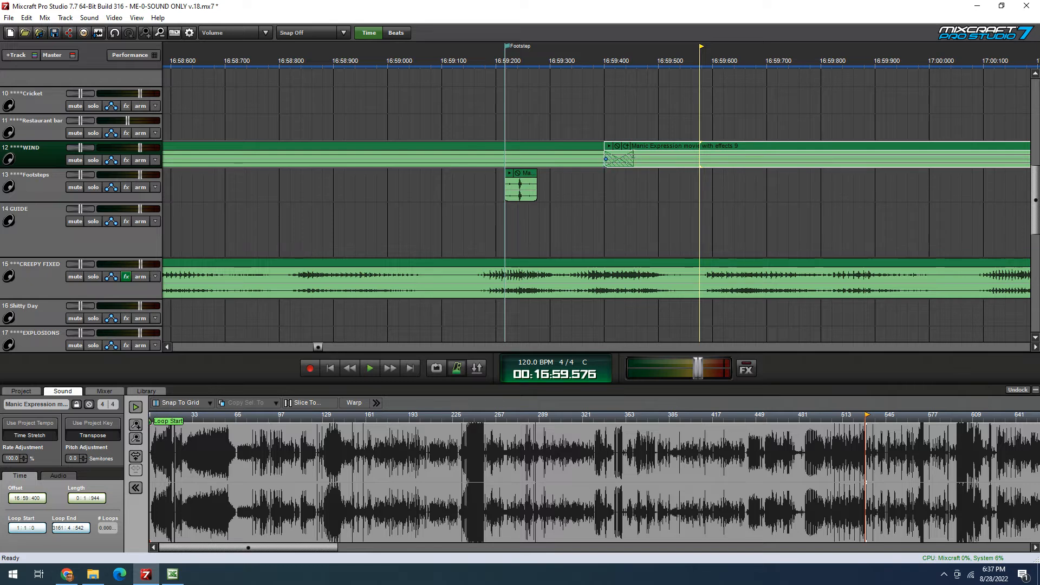
mouse_move(676, 151)
left_mouse_down()
mouse_move(705, 150)
mouse_move(683, 151)
left_mouse_up()
scroll(683, 164, "down", 3)
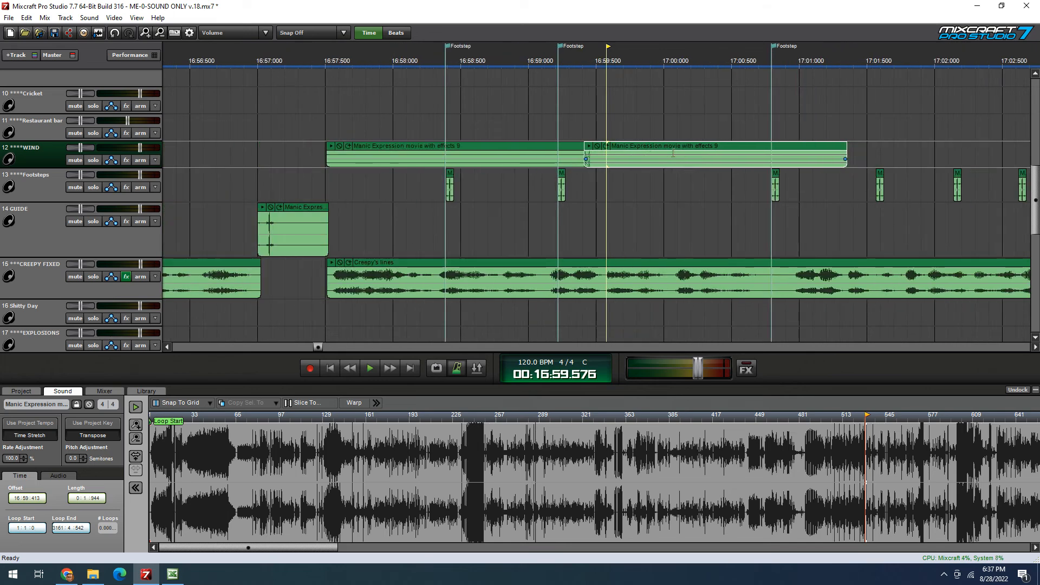
Paste third and fourth wind clips starting at 17:01.272 and 17:03.136, each slightly overlapping the clip before it
left_click(854, 149)
key("ctrl+v")
left_click_drag(904, 149, 885, 148)
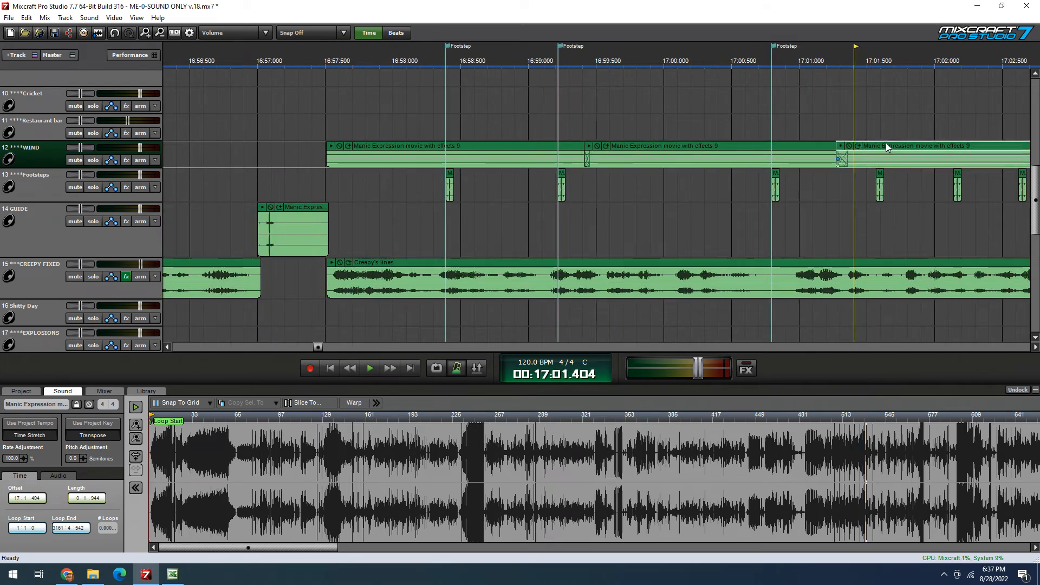
scroll(886, 151, "down", 2)
left_click(715, 158)
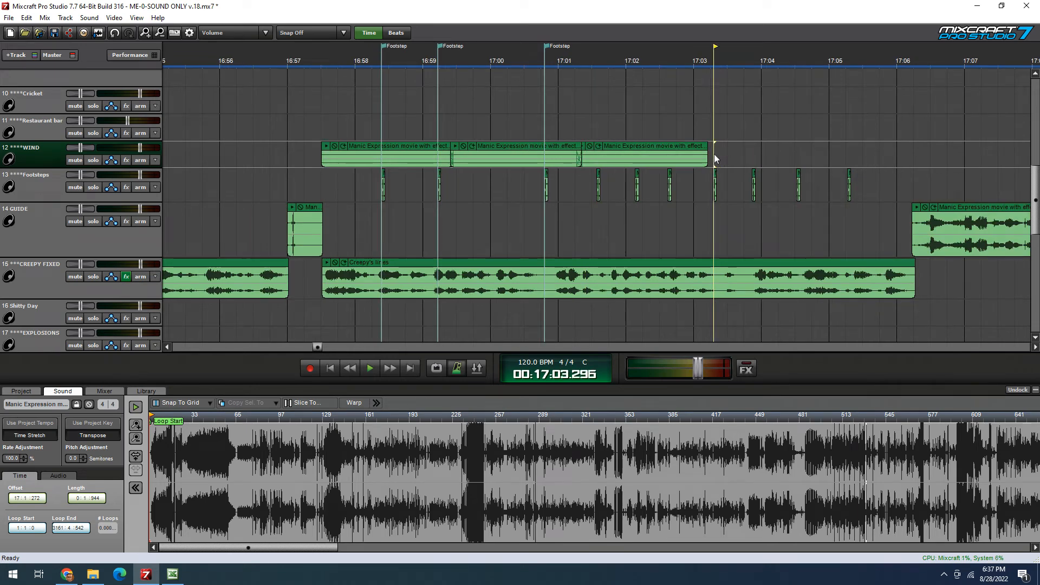
key("ctrl+v")
left_click_drag(773, 150, 762, 149)
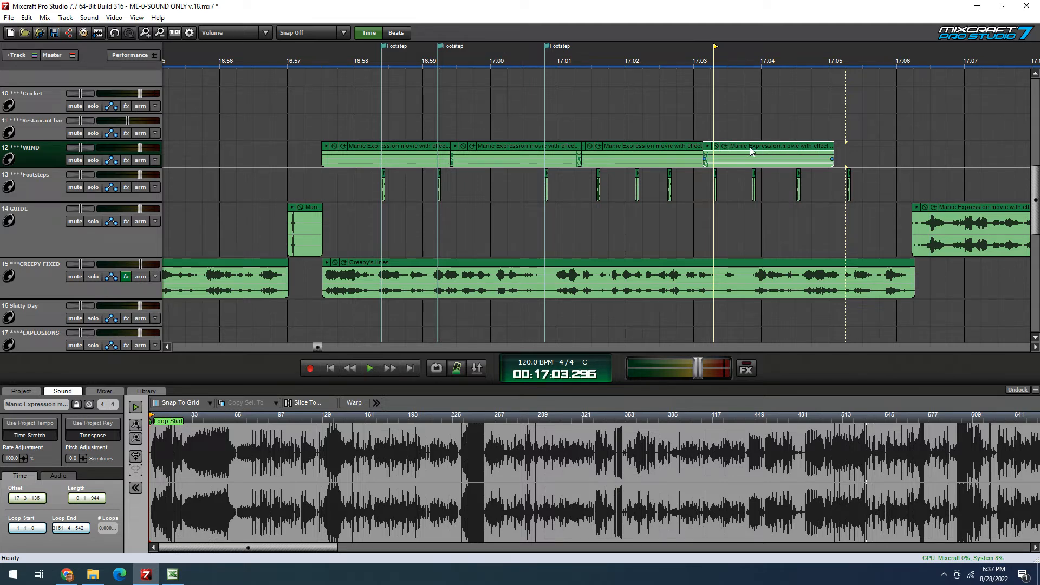
Paste a fifth overlapping wind clip starting at 17:04.975 and trim its end to just past the end of Creepy's lines
left_click(847, 156)
left_click(838, 157)
key("ctrl+v")
left_click_drag(891, 150, 880, 150)
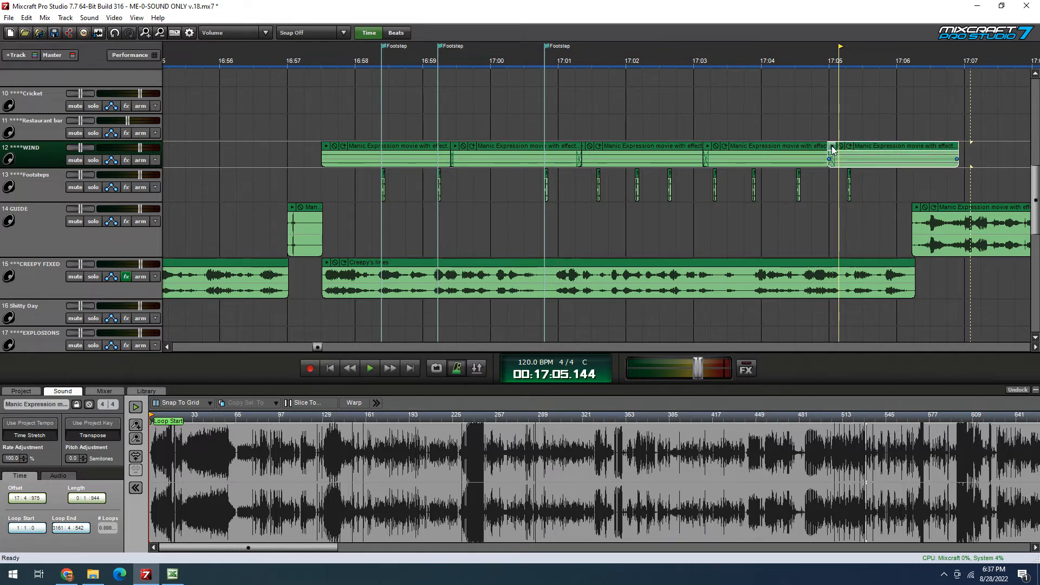
key("space")
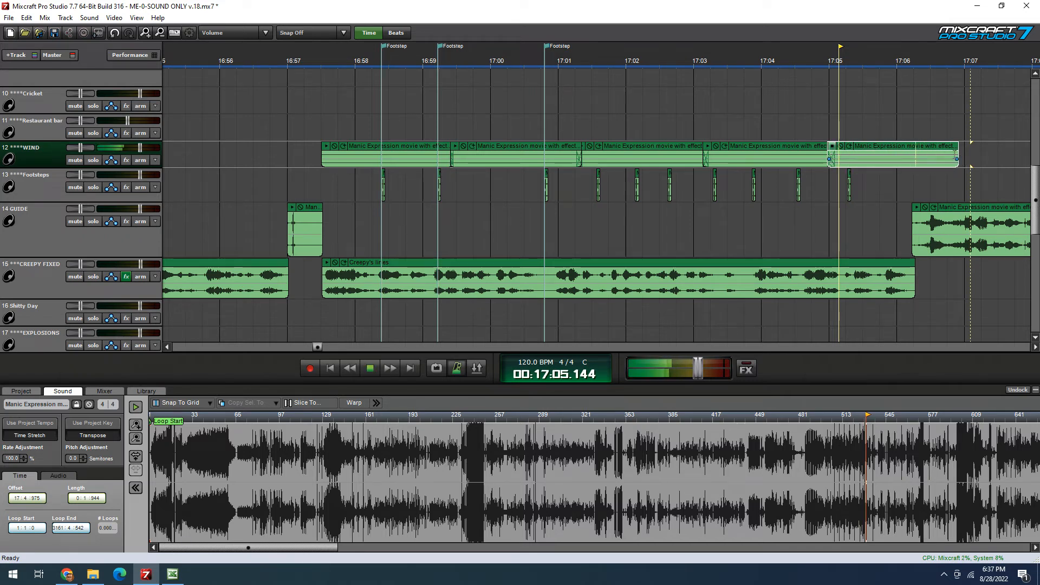
left_click_drag(957, 157, 918, 160)
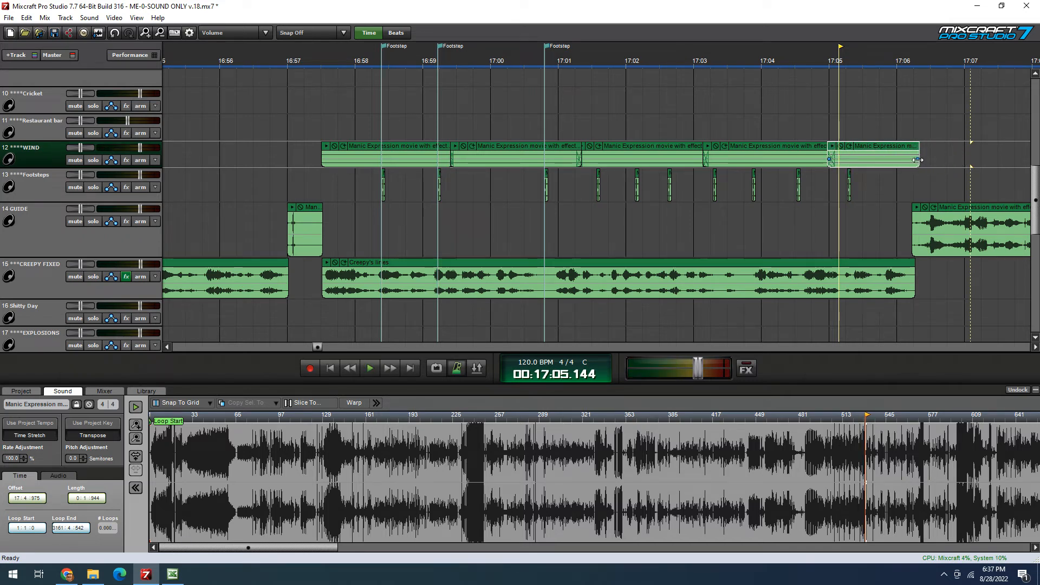
Trim the end of the fifth wind clip back to about 17:06.24, where the GUIDE audio resumes
left_click(923, 187)
scroll(923, 193, "up", 3)
left_click_drag(610, 156, 563, 161)
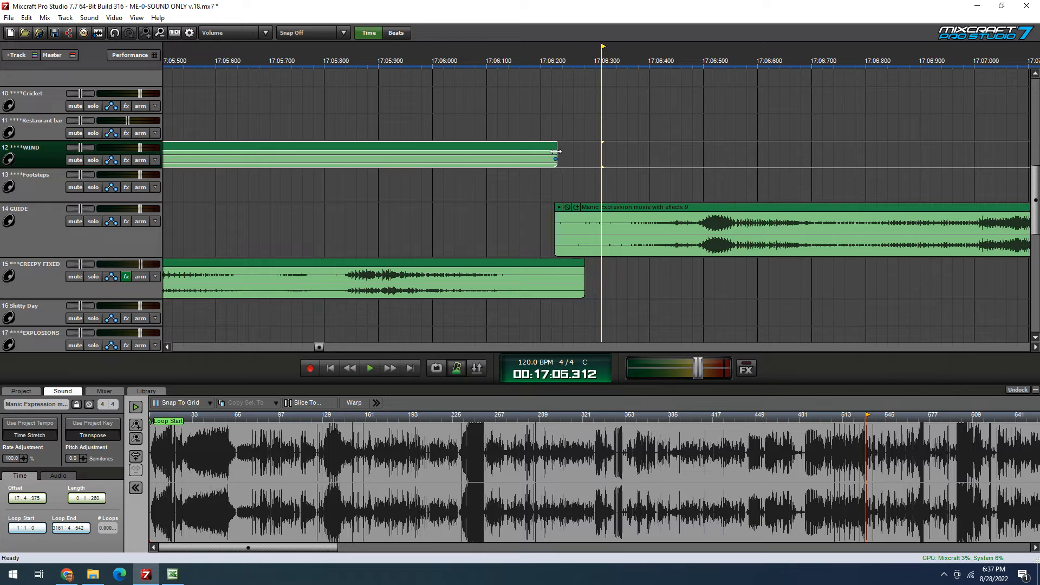
scroll(547, 172, "down", 4)
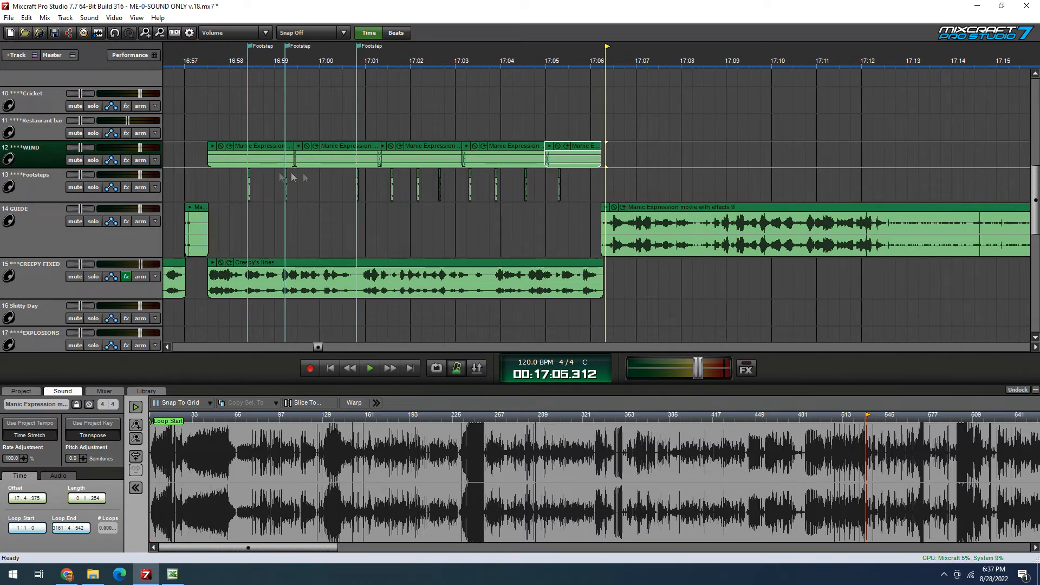
Play the WIND and Footsteps tracks under Creepy's lines from 16:57.402 to check the mix
left_click(224, 181)
scroll(271, 206, "up", 2)
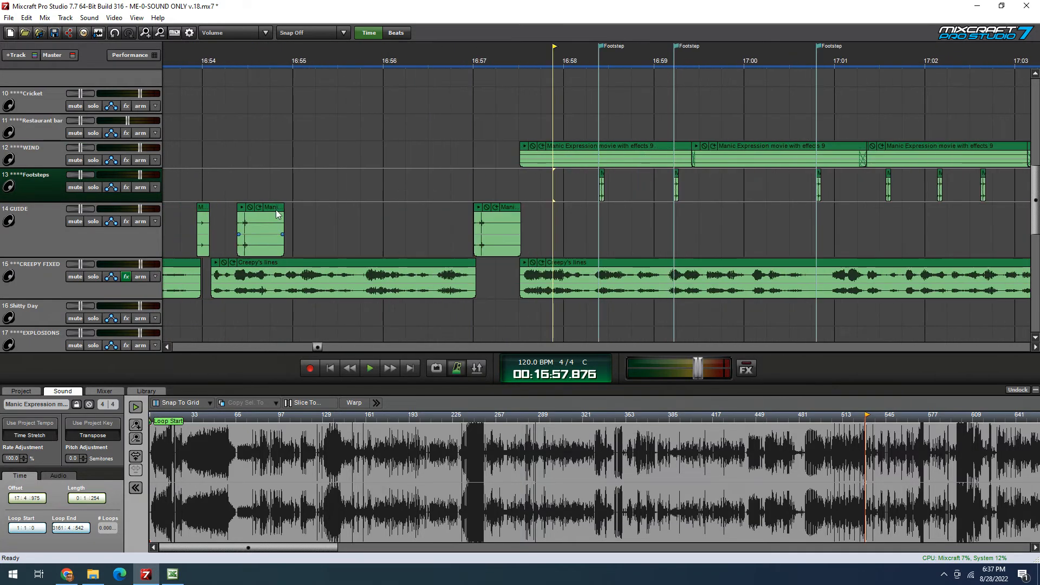
left_click(510, 184)
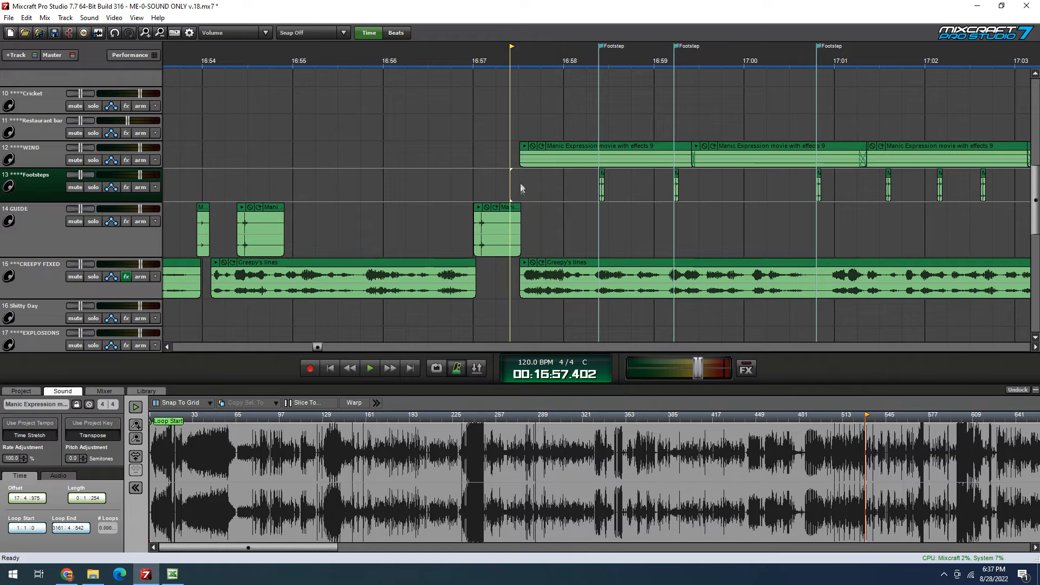
left_click(371, 368)
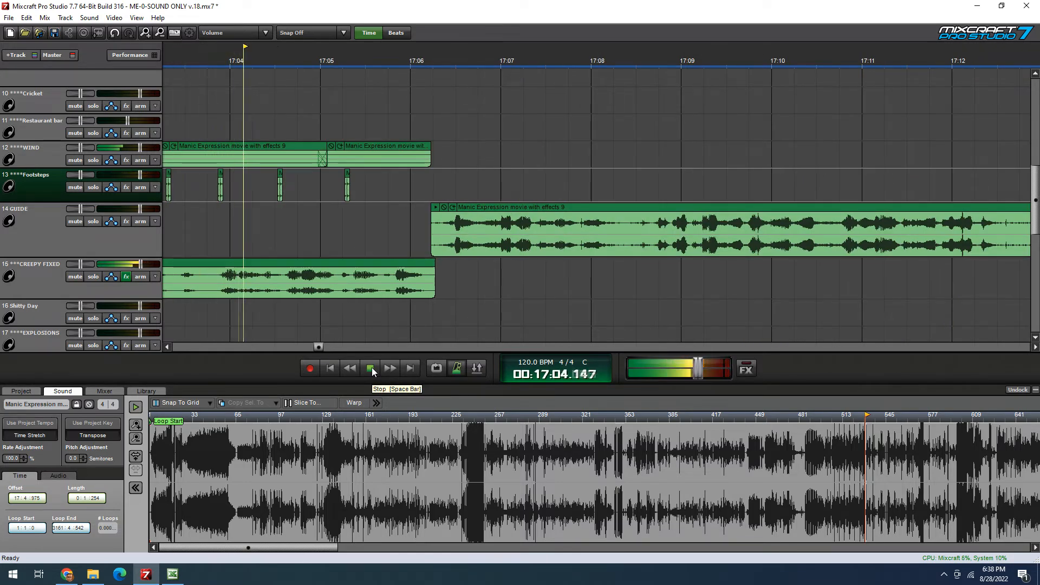
left_click(372, 367)
Lower the volume at the start of the first wind clip and play it back from 16:57.468
scroll(390, 317, "down", 2)
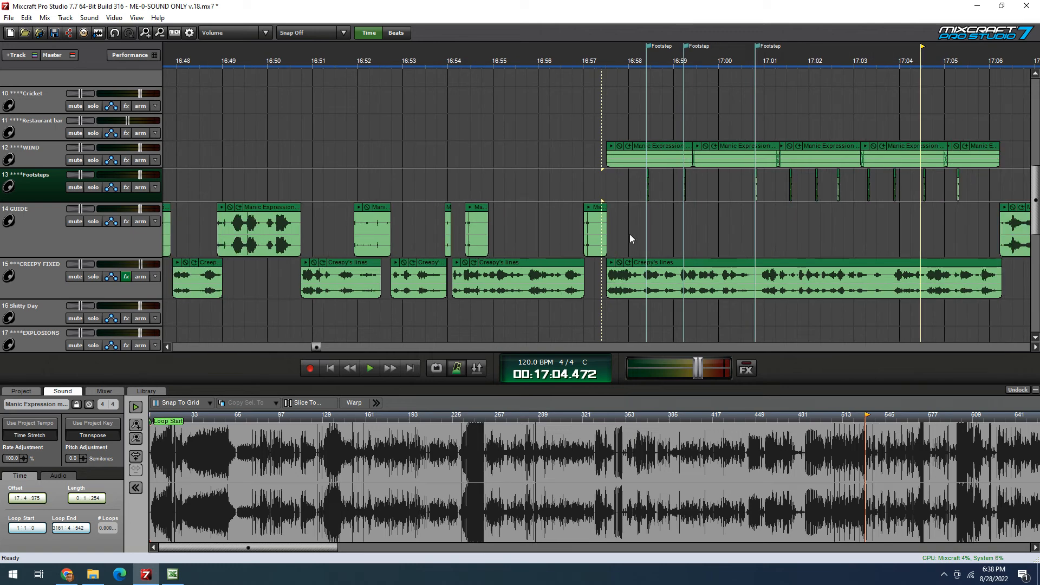
left_click(617, 194)
scroll(651, 222, "up", 3)
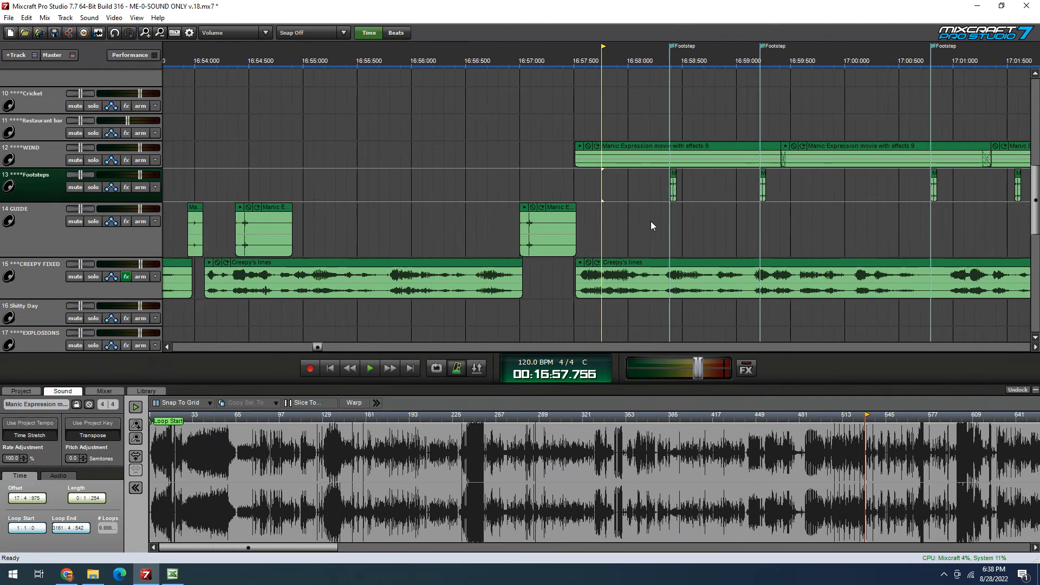
left_click(570, 178)
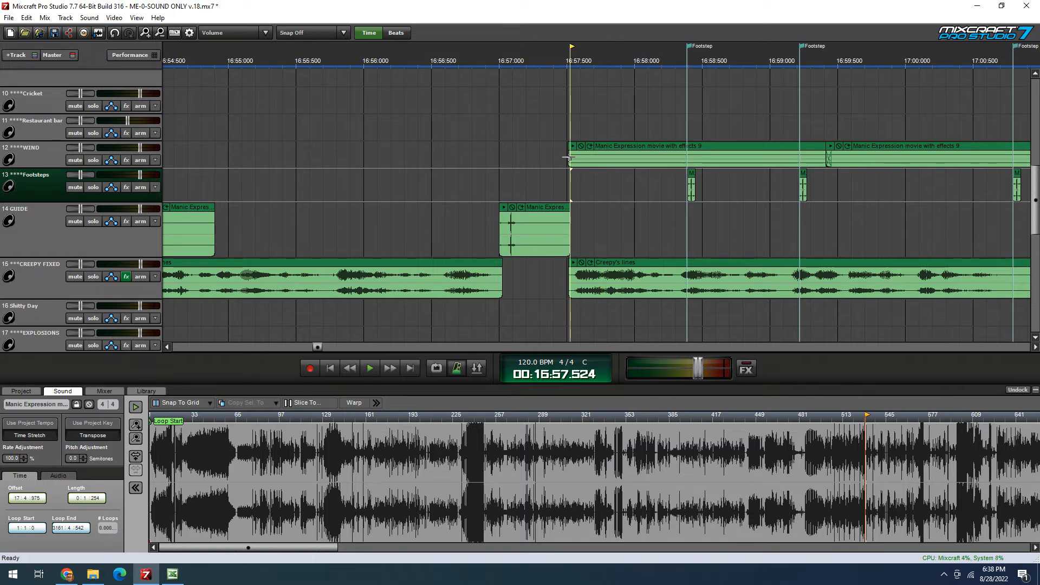
left_click_drag(567, 159, 568, 163)
left_click(563, 176)
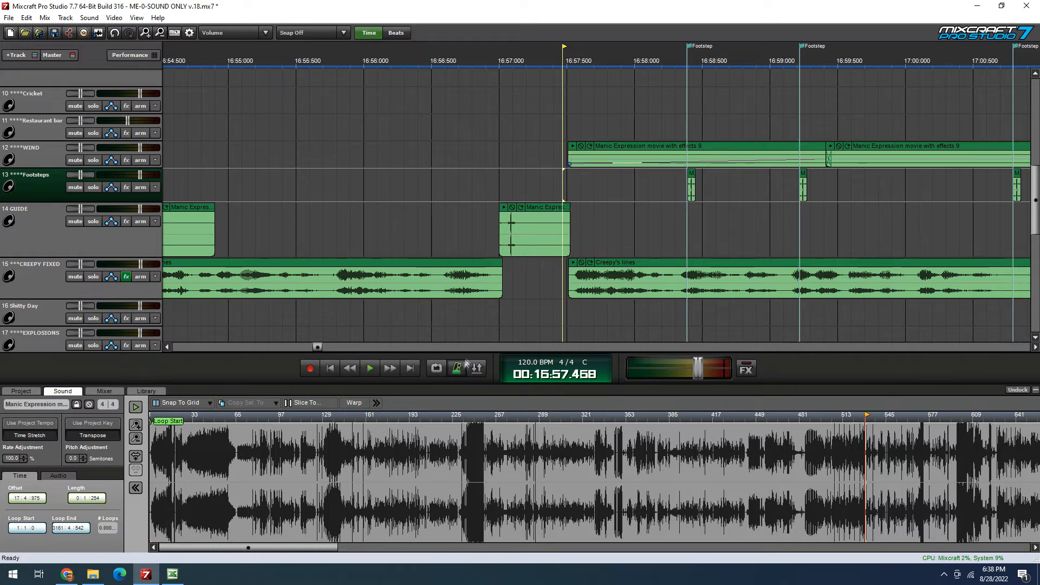
left_click(370, 369)
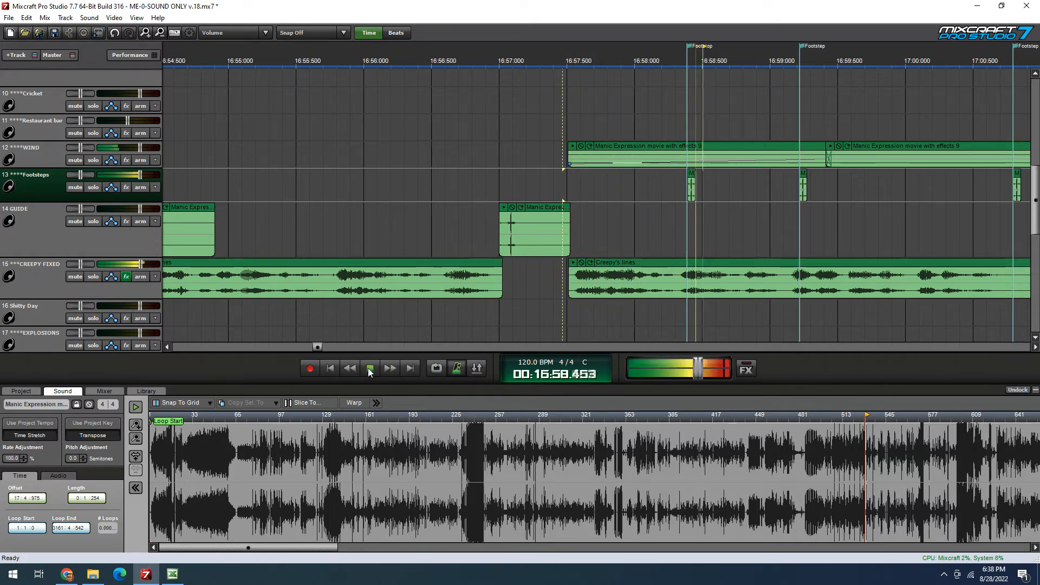
left_click(369, 369)
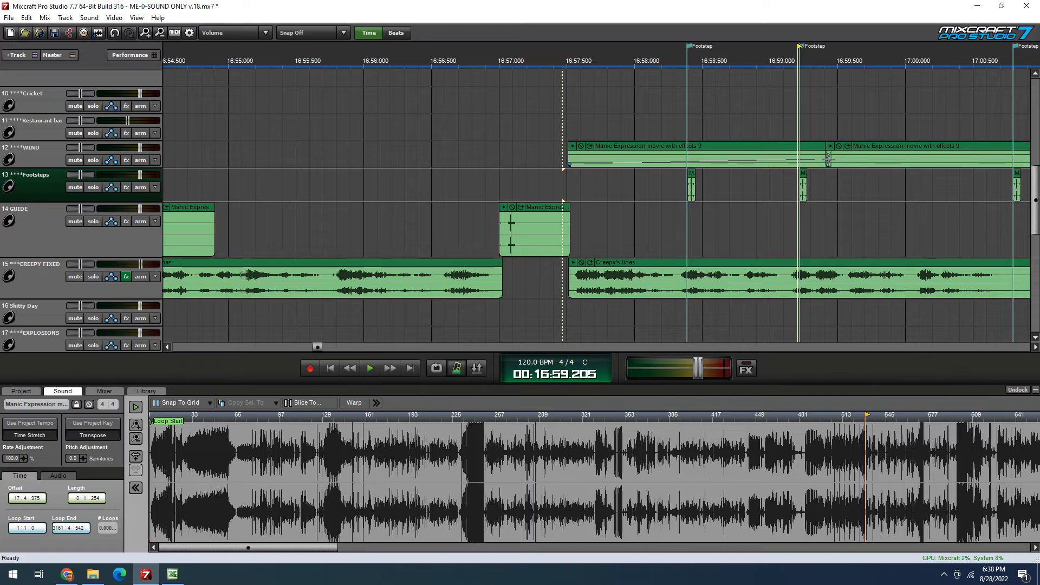
Set the volume at the start of the second wind clip to -8 dB
left_click_drag(827, 158, 828, 163)
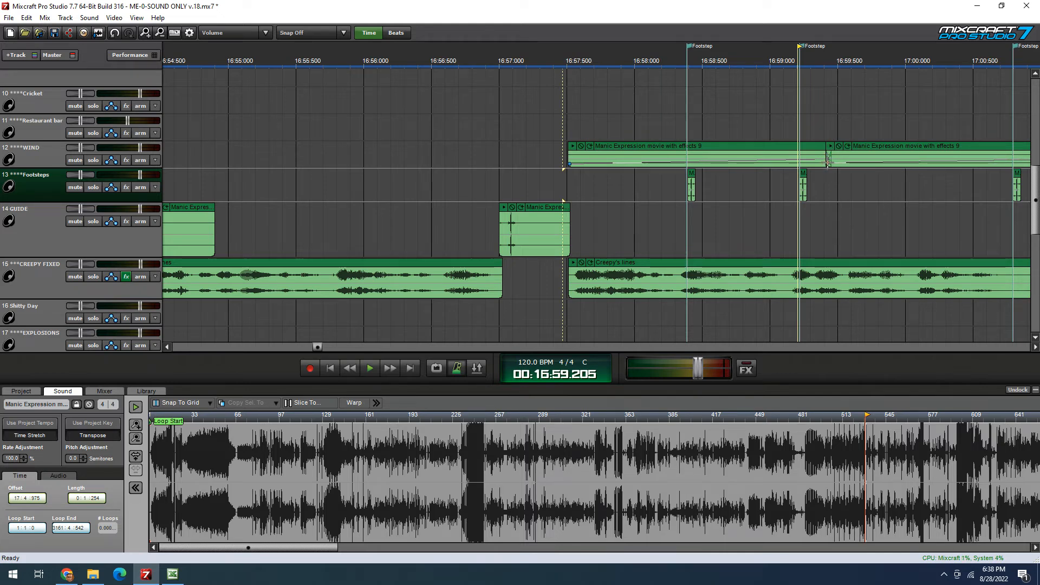
right_click(827, 162)
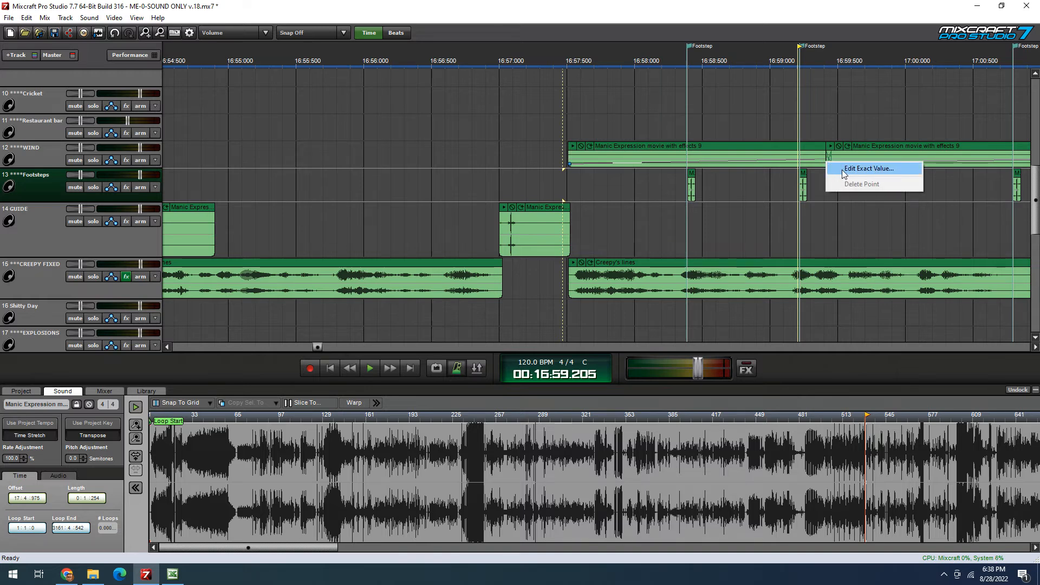
left_click(840, 170)
type("-")
key("Return")
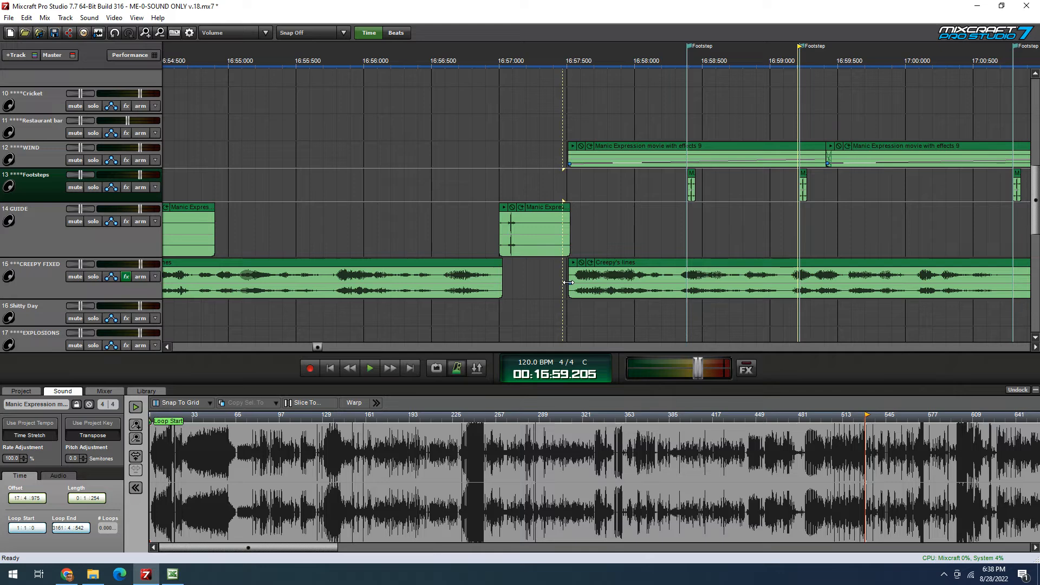
Lower the volume at the end of the second wind clip to about -8 dB
scroll(845, 219, "down", 3)
scroll(863, 211, "up", 2)
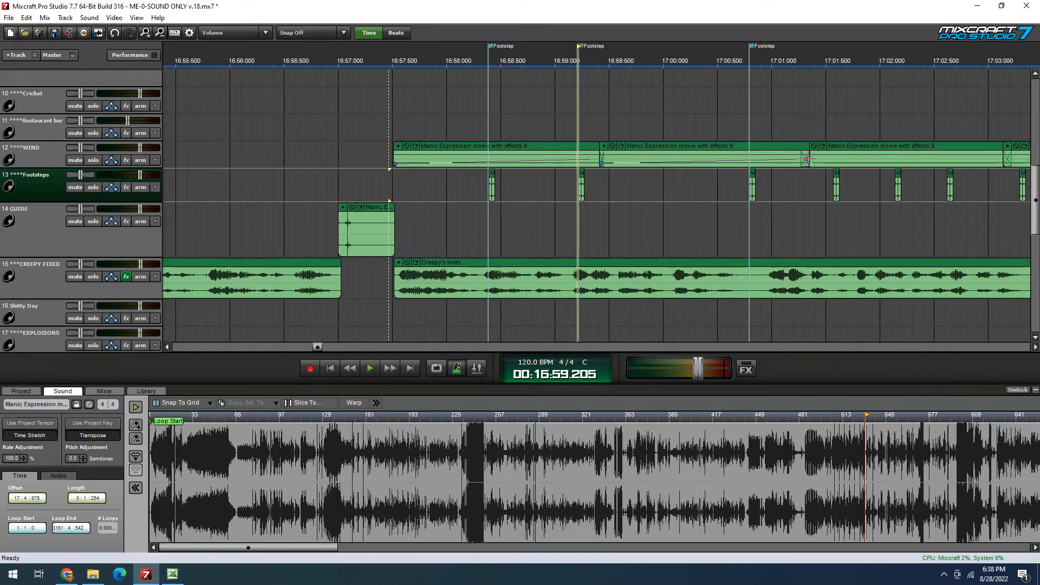
right_click(807, 158)
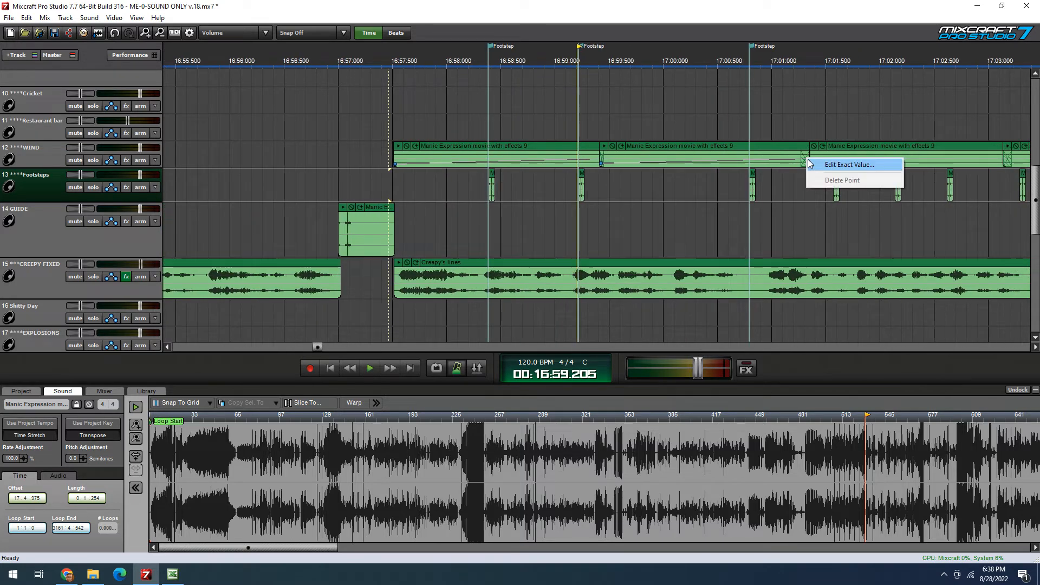
left_click(821, 164)
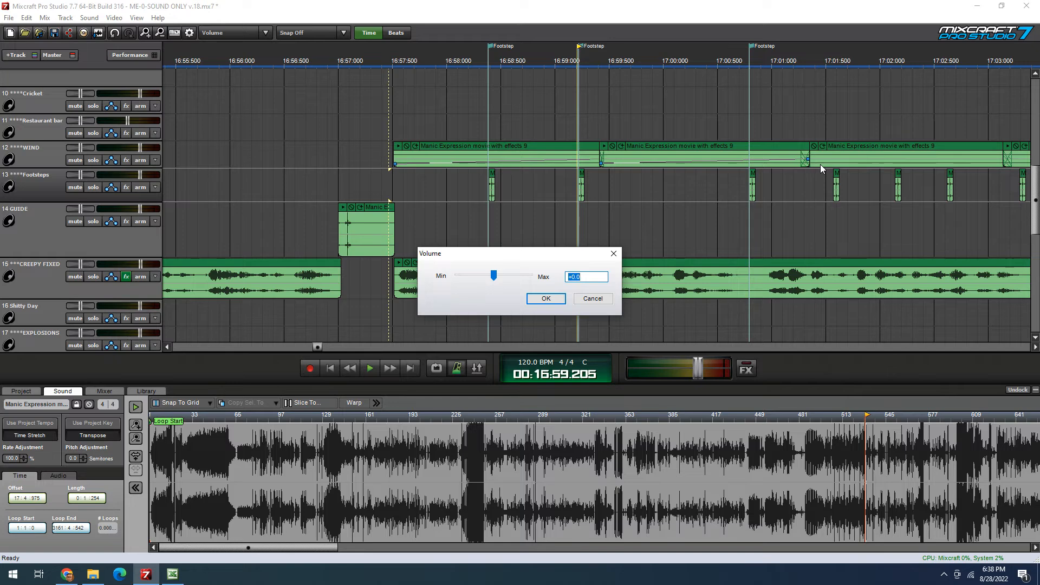
type("-8")
key("Return")
Set the volume at the end of the third wind clip, near 17:03.2, to -8 dB
scroll(879, 170, "down", 1)
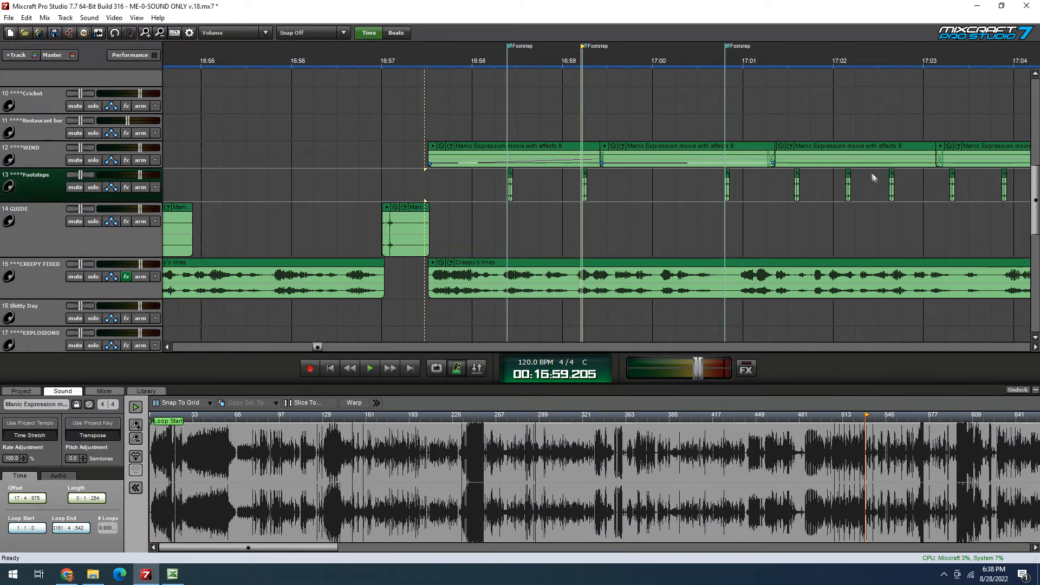
left_click(930, 154)
right_click(941, 159)
left_click(955, 165)
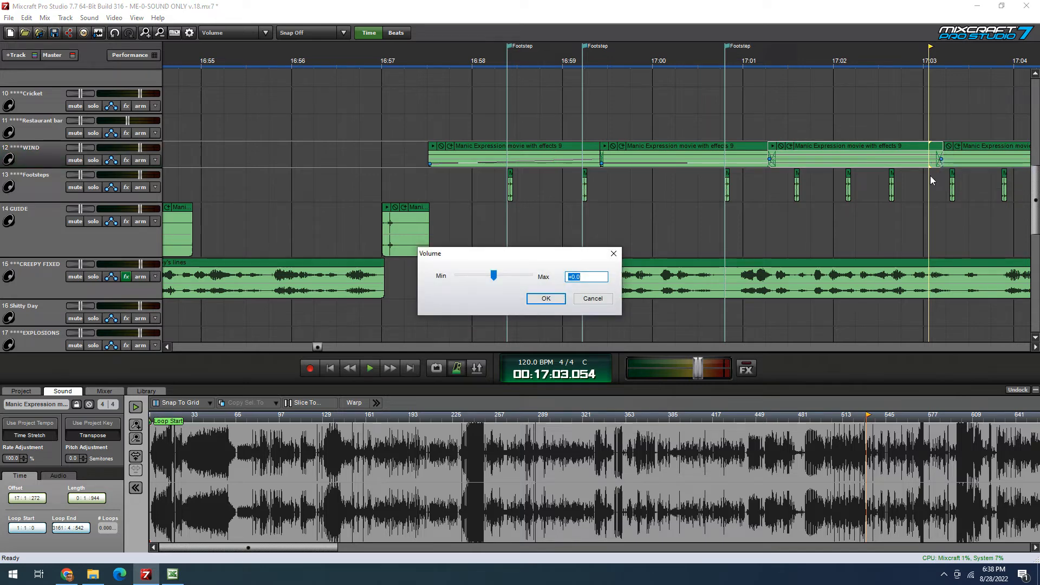
type("-8")
key("Return")
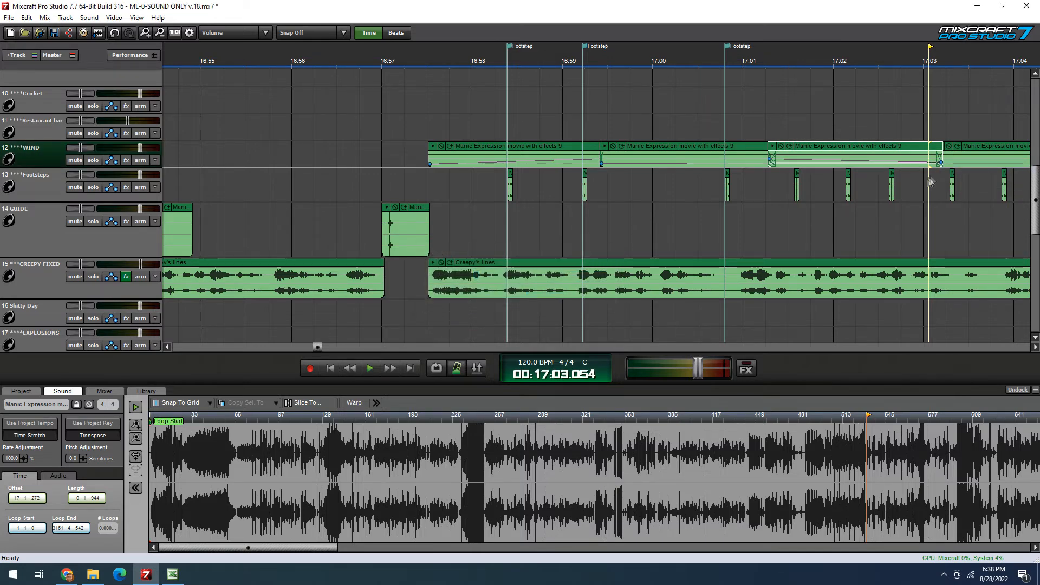
Set the volume at the end of the first wind clip to -9.9 dB
scroll(931, 175, "down", 2)
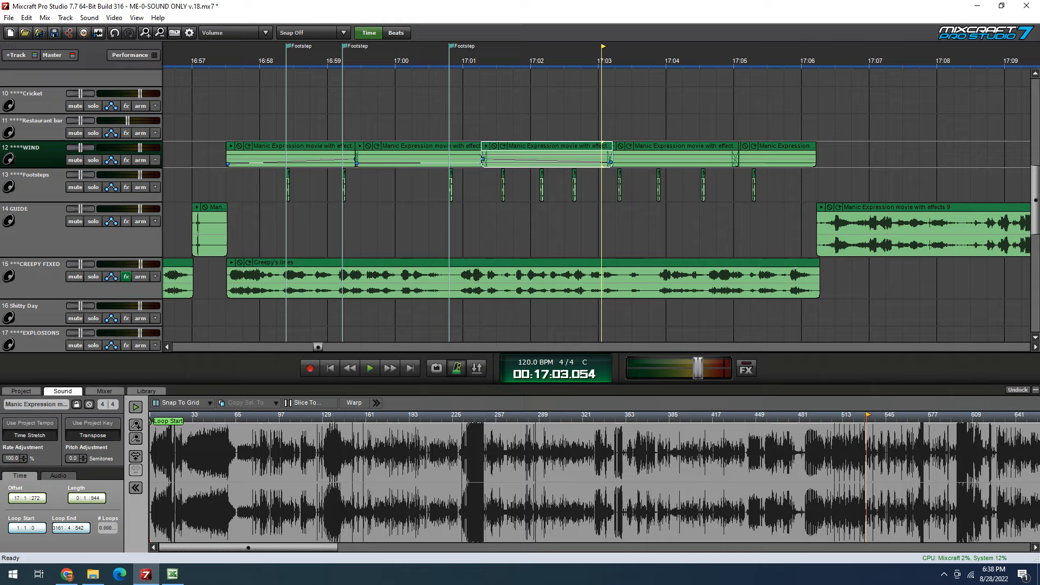
left_click(359, 175)
scroll(366, 184, "up", 3)
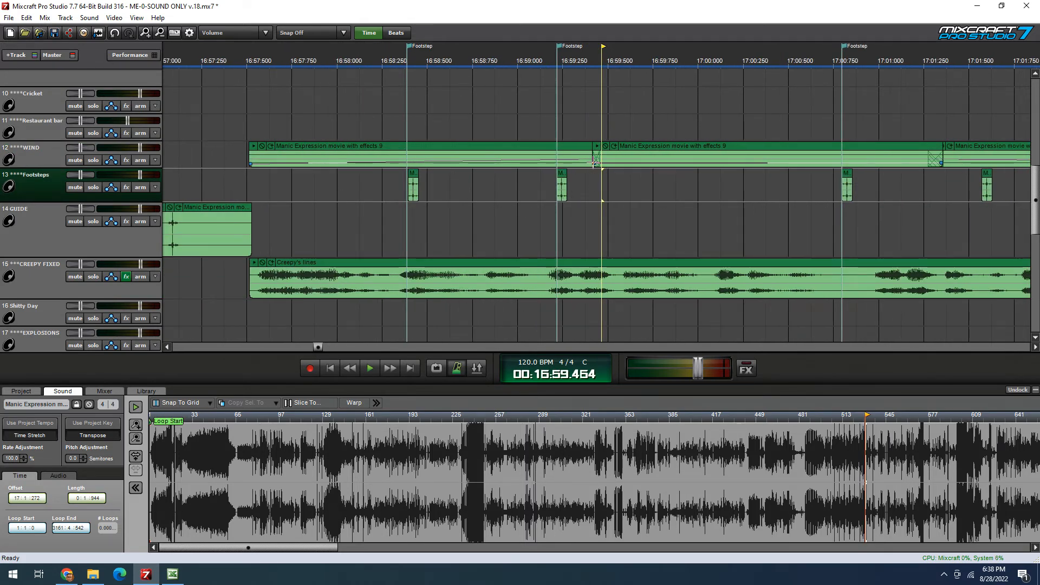
mouse_move(595, 161)
left_click(571, 152)
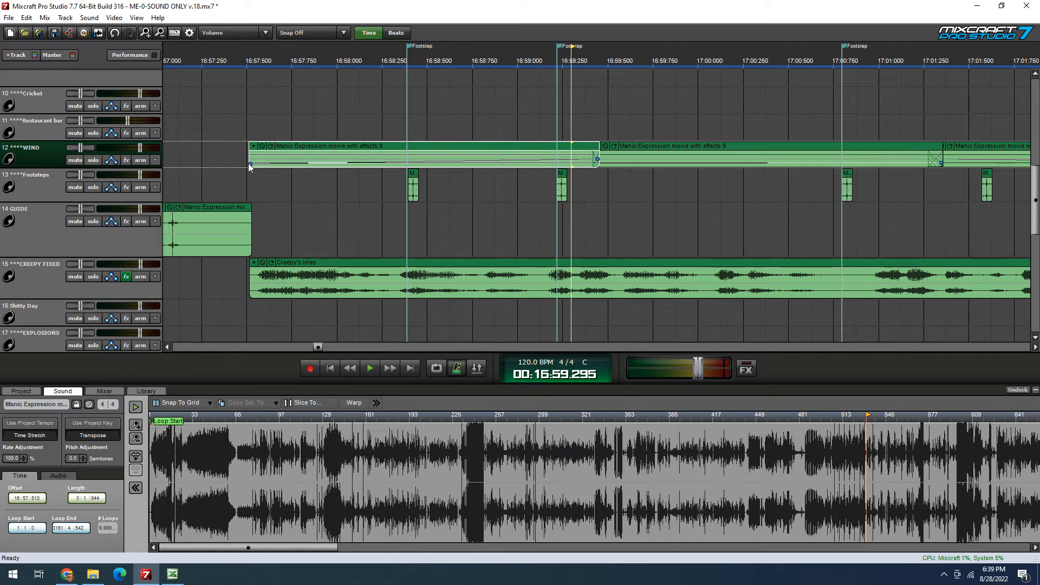
right_click(597, 160)
left_click(615, 165)
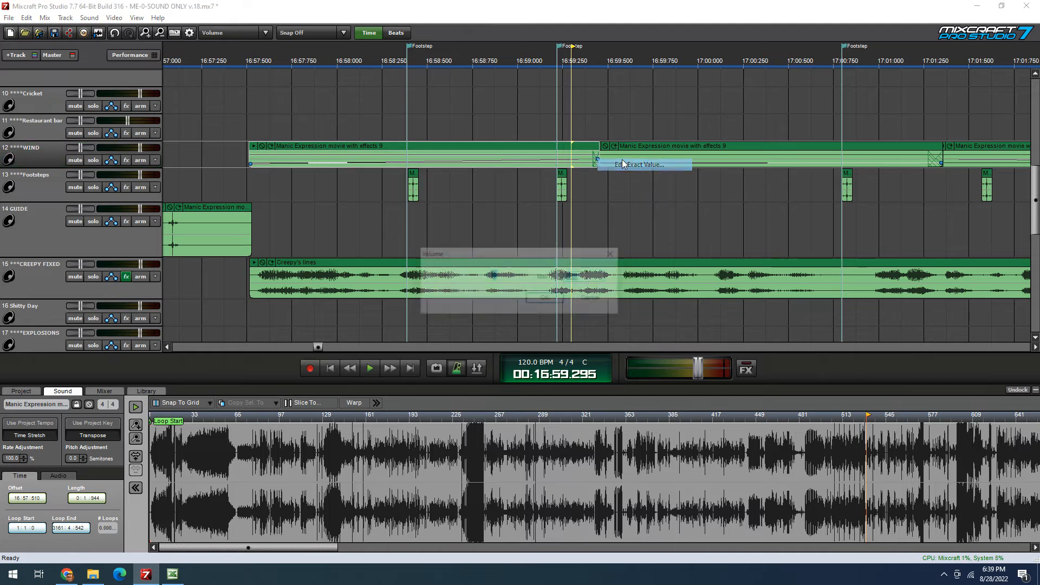
type("-9.9")
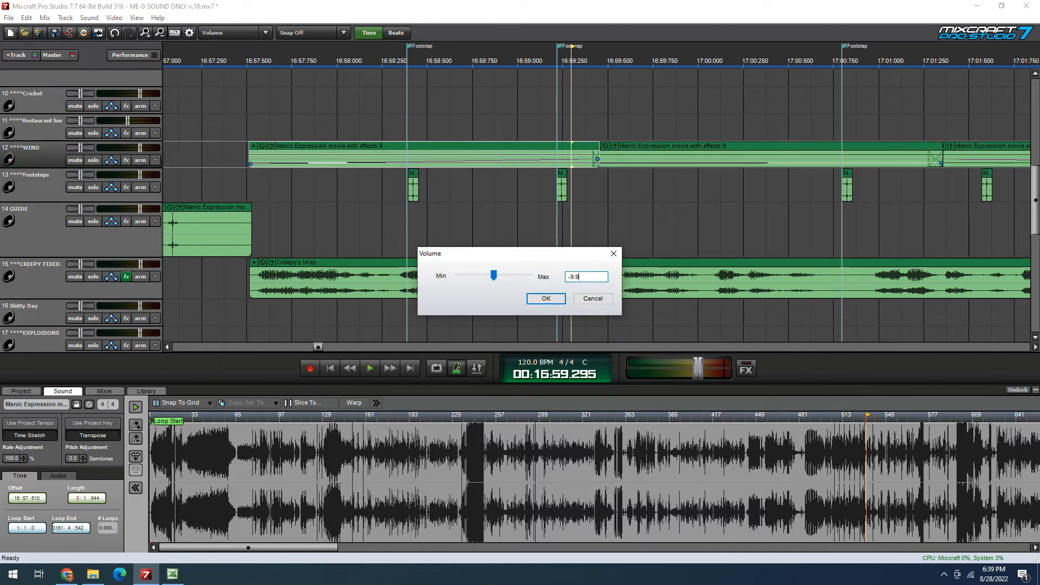
key("Return")
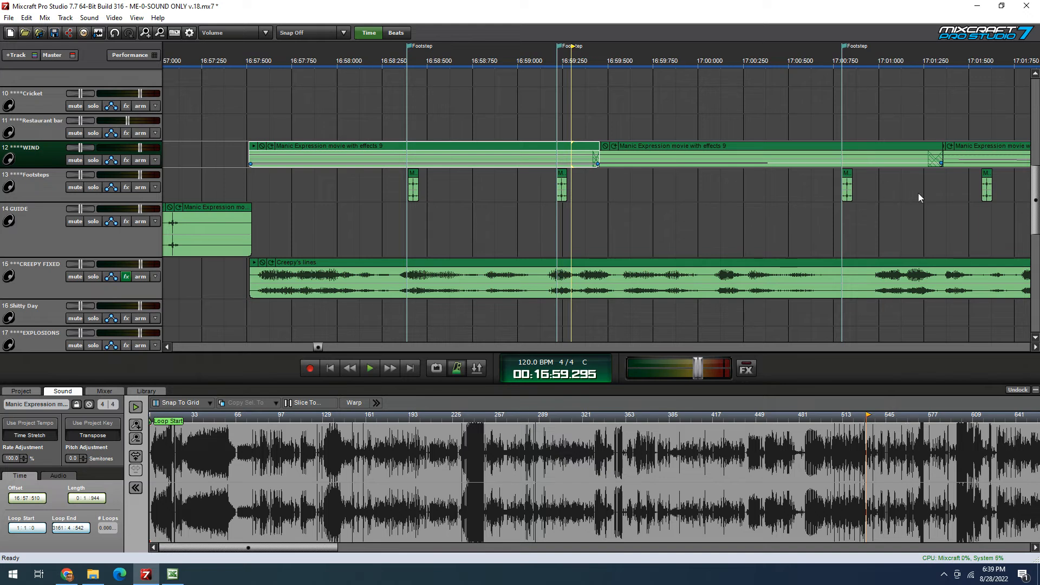
Check the second wind clip's starting volume and set its ending volume to exactly -8 dB
left_click(639, 147)
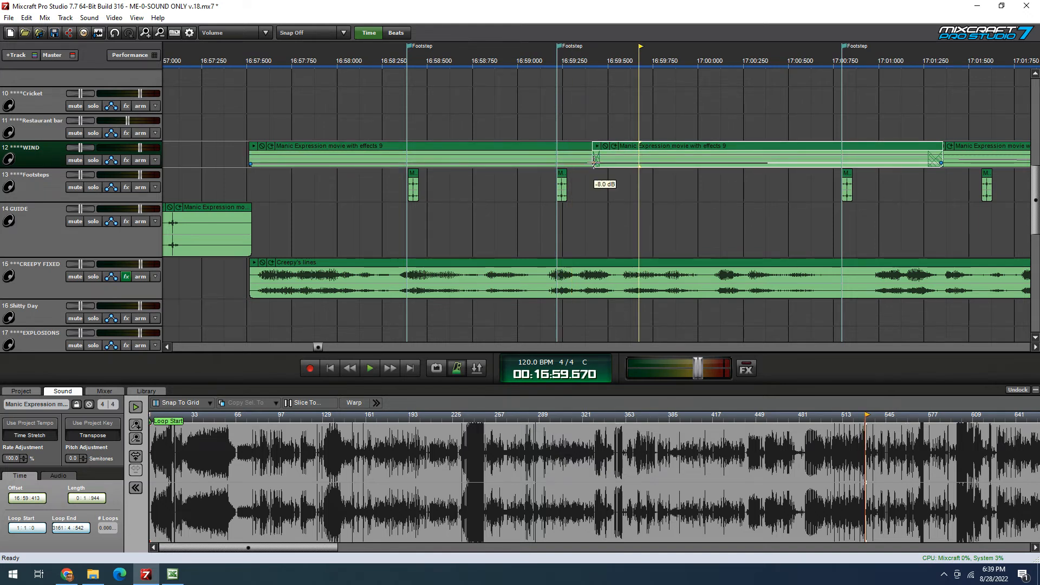
left_click(922, 153)
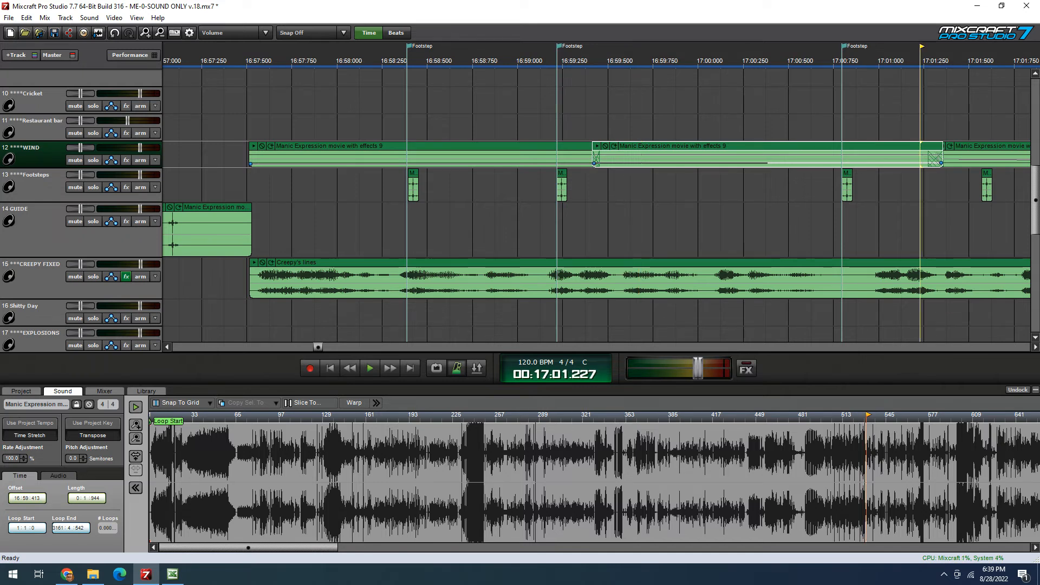
right_click(941, 163)
left_click(951, 167)
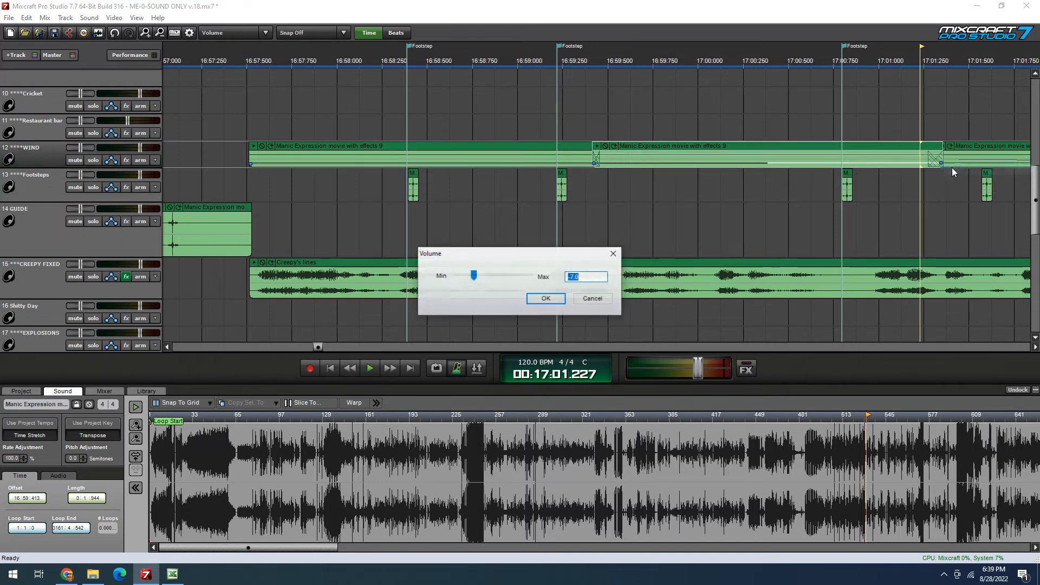
type("-8")
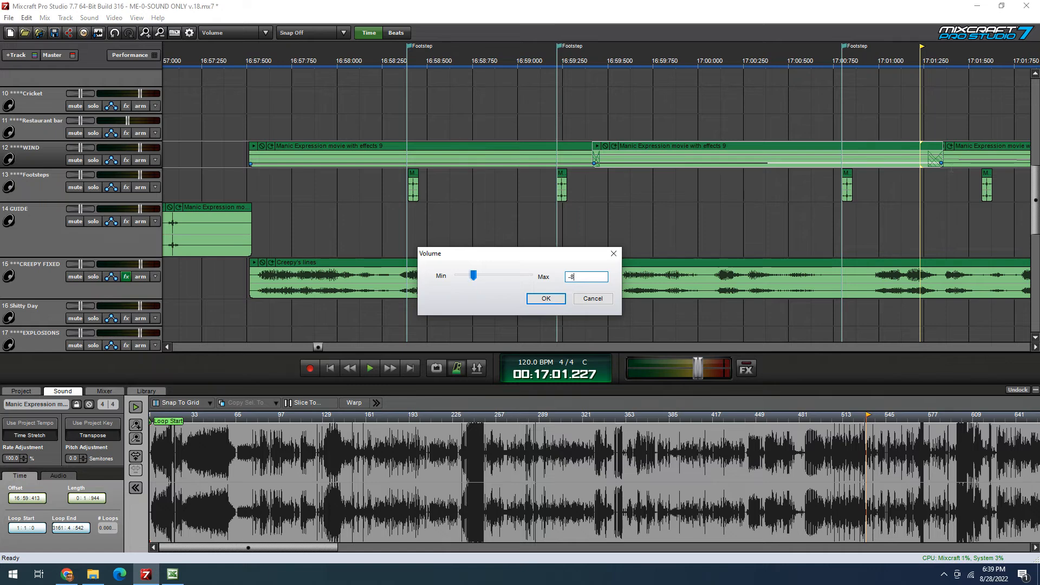
key("Return")
Check the third wind clip's starting volume and play back the transition from the second wind clip into it
scroll(971, 192, "down", 3)
scroll(817, 197, "up", 1)
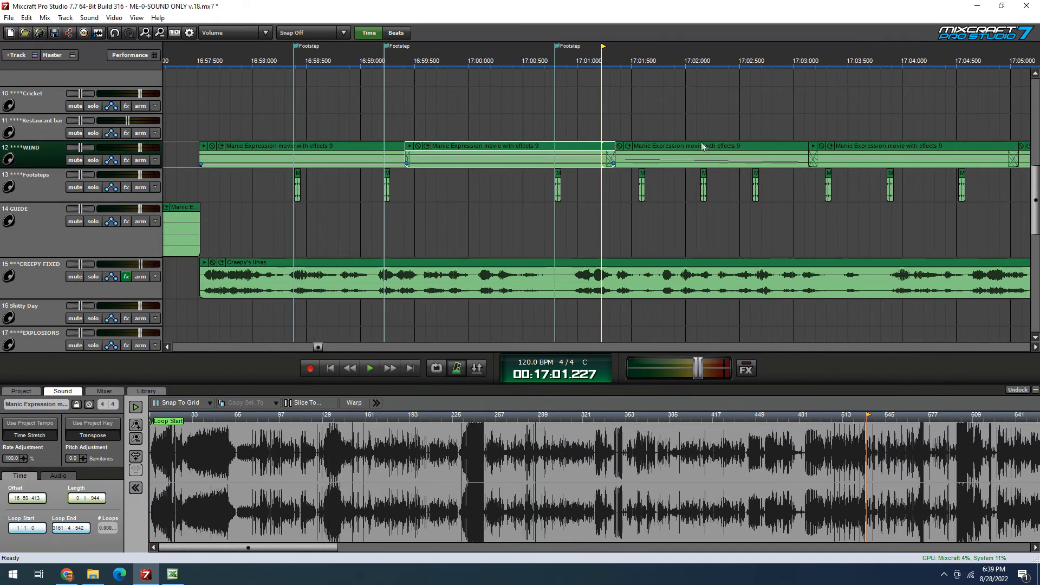
left_click(692, 148)
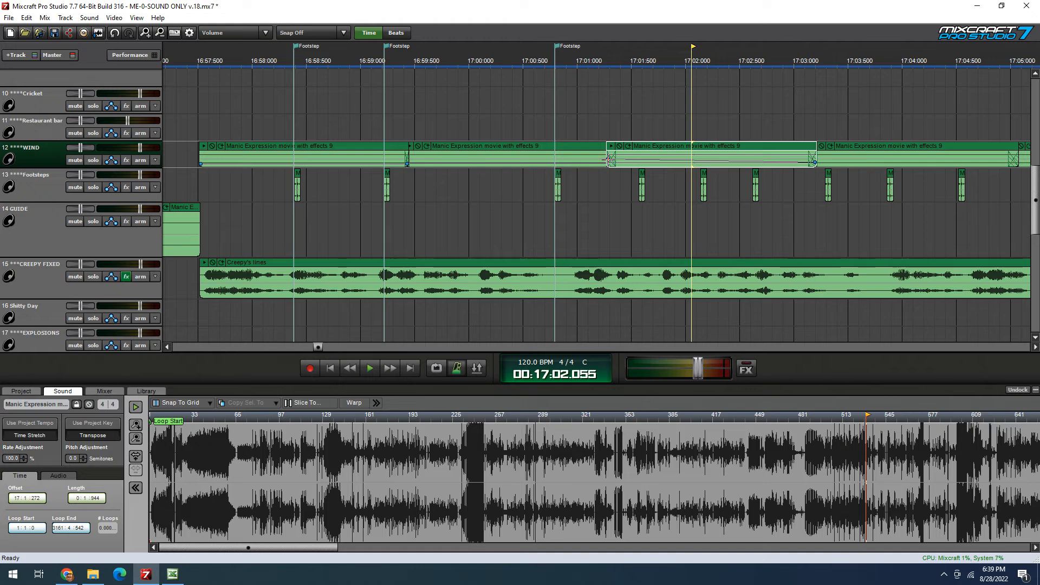
left_click(580, 125)
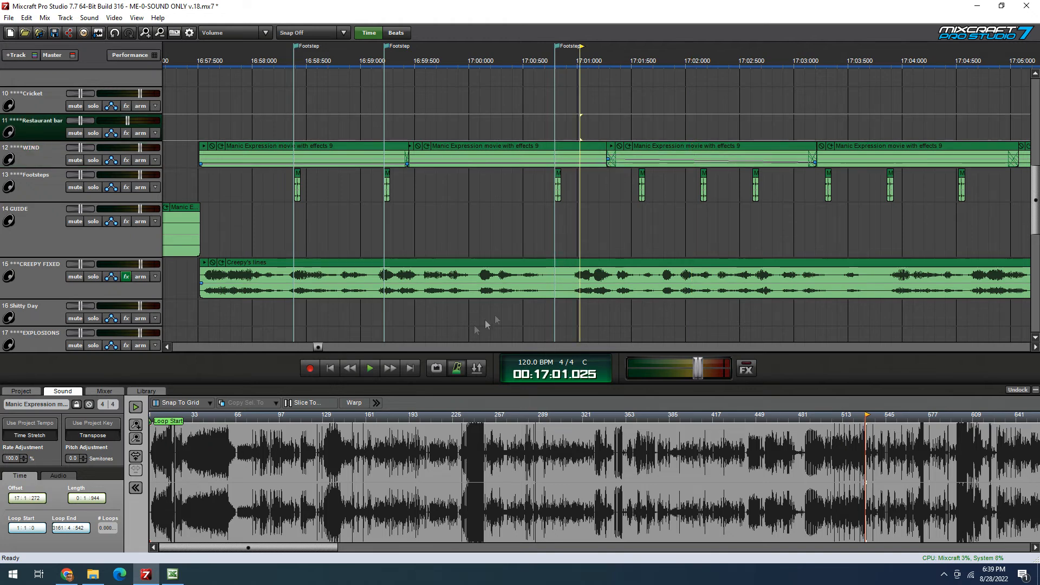
left_click(370, 369)
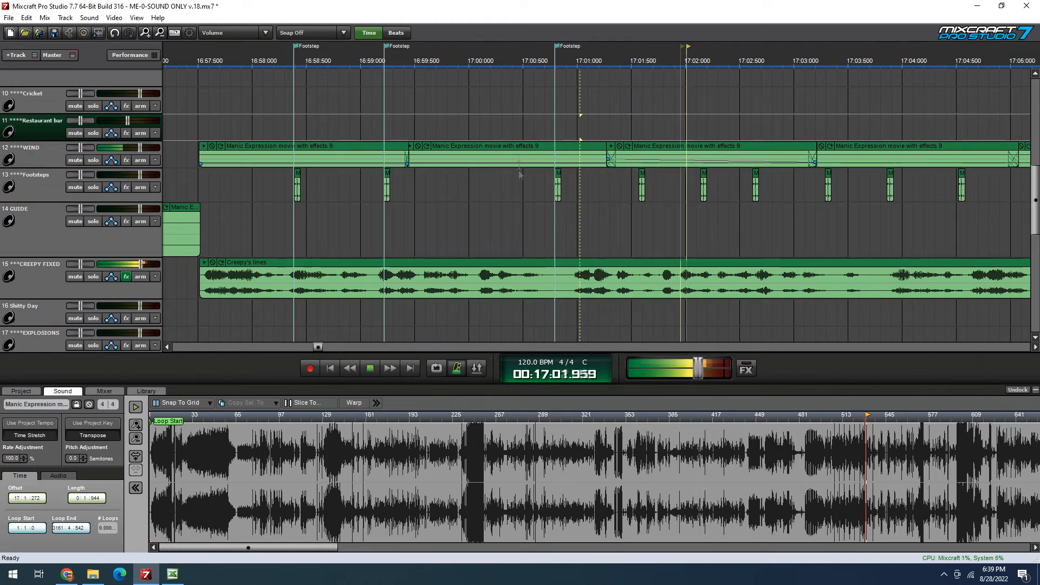
left_click(528, 111)
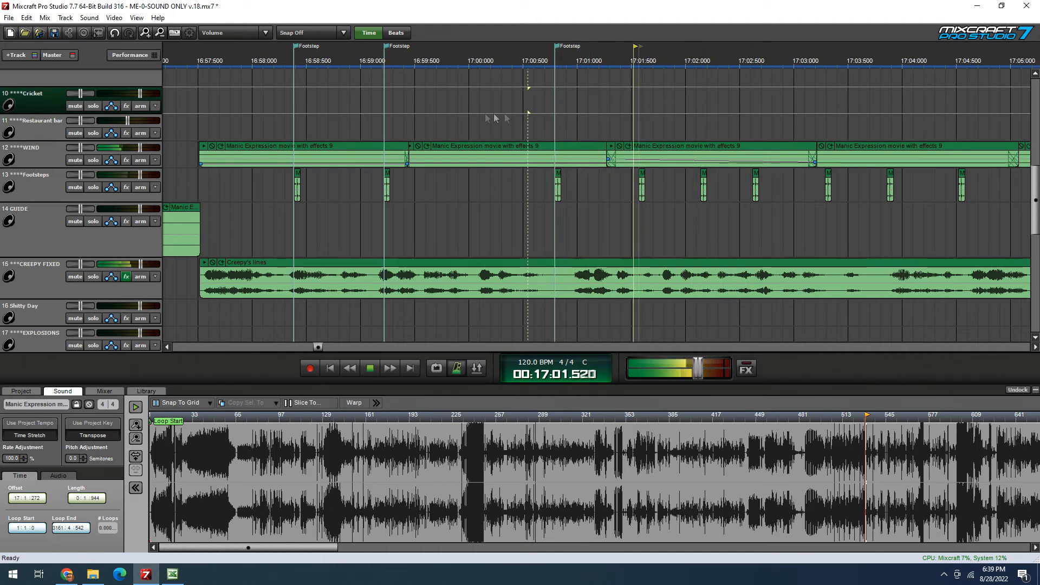
Play back the wind from about 17:00 and set the third wind clip's starting volume to exactly -8 dB
left_click(465, 117)
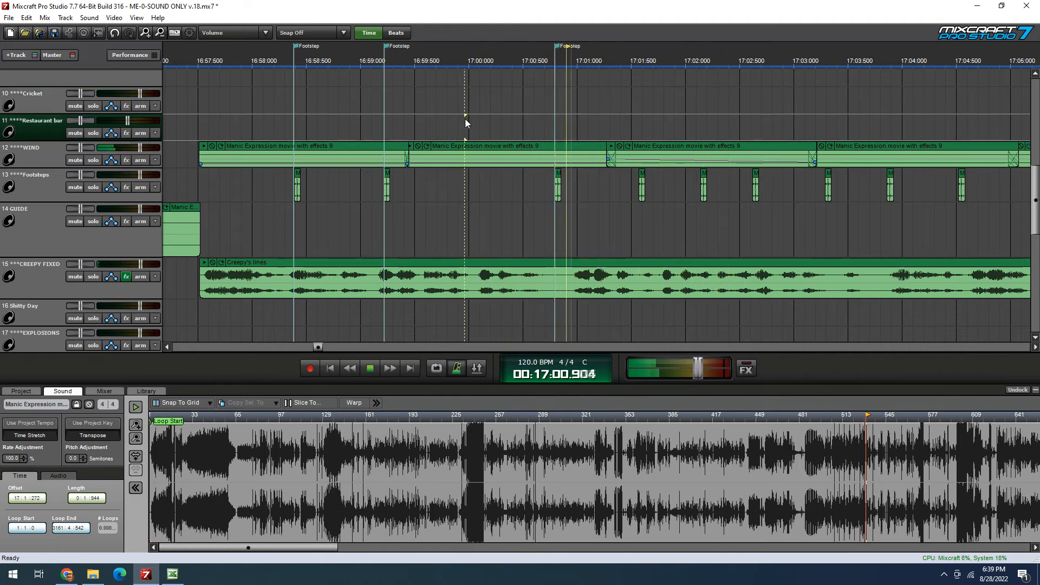
key("space")
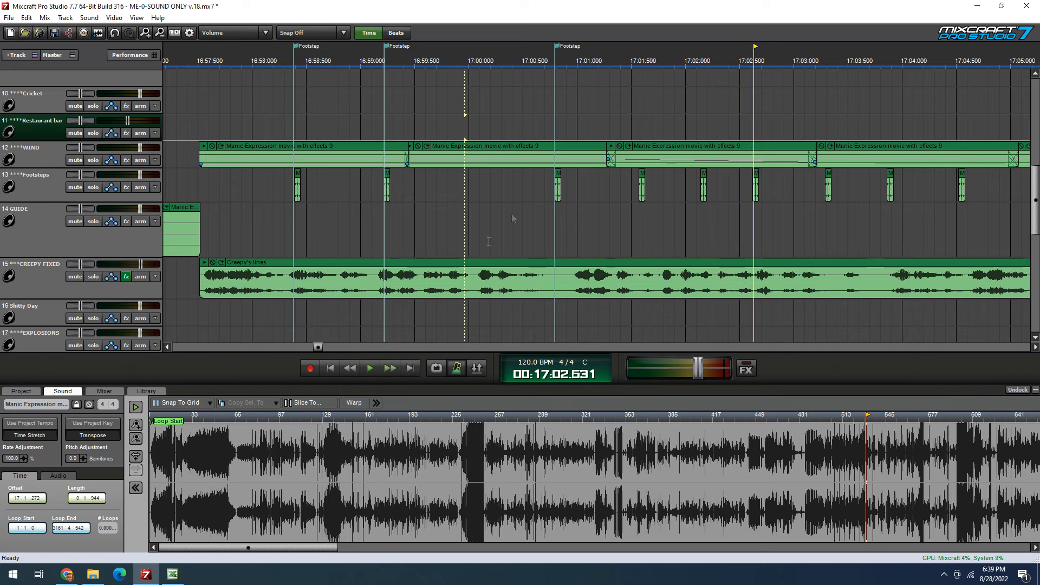
right_click(609, 159)
left_click(623, 163)
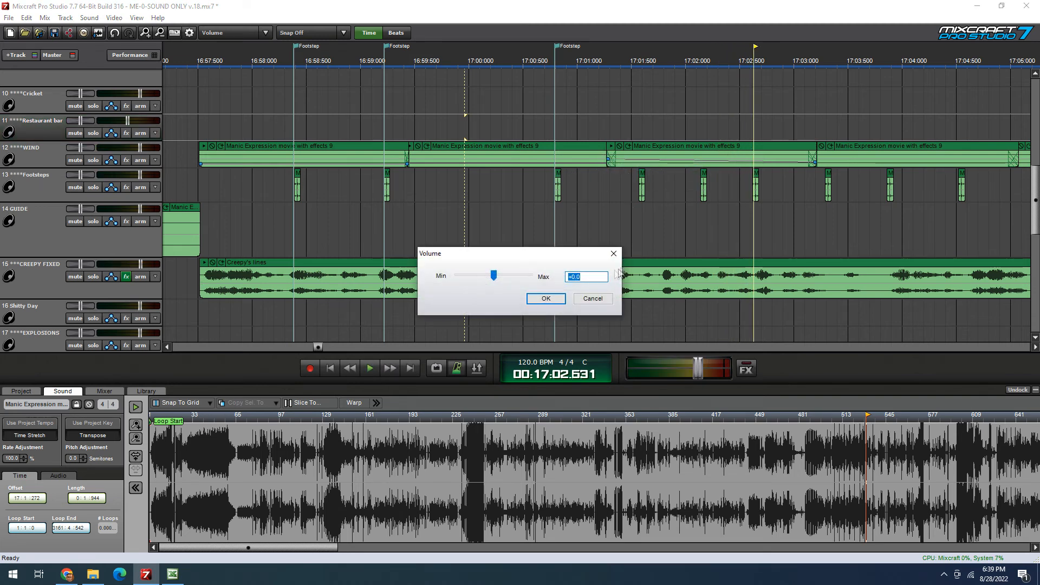
type("-6")
key("Return")
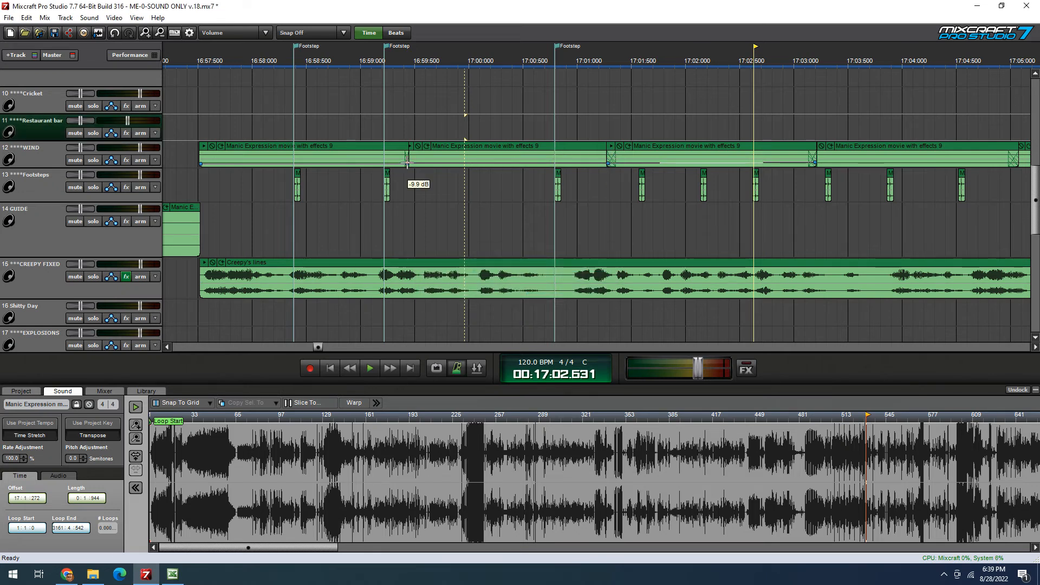
Check the exact starting volume of the third wind clip without changing it
left_click(447, 148)
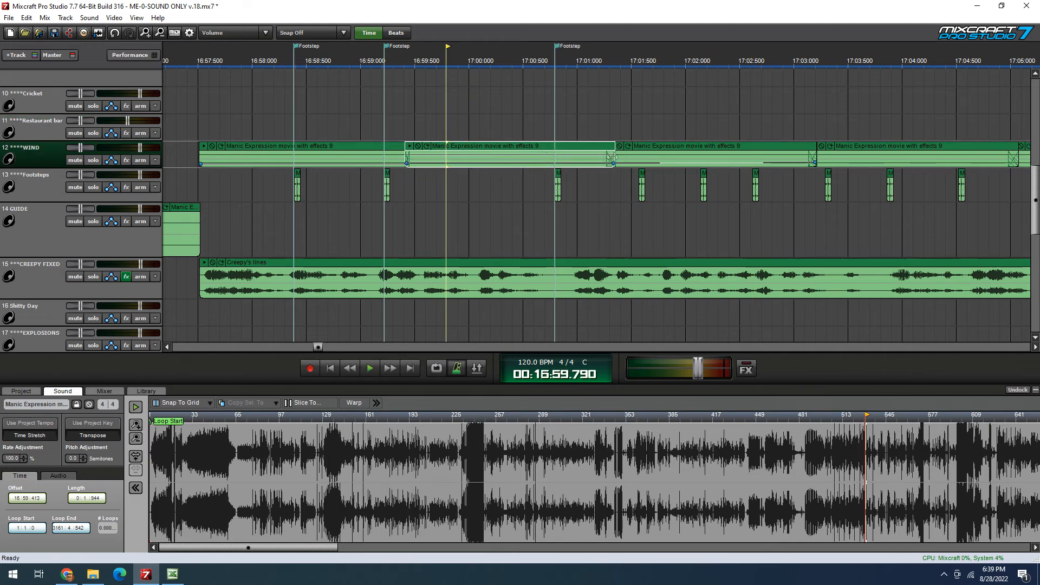
left_click(692, 145)
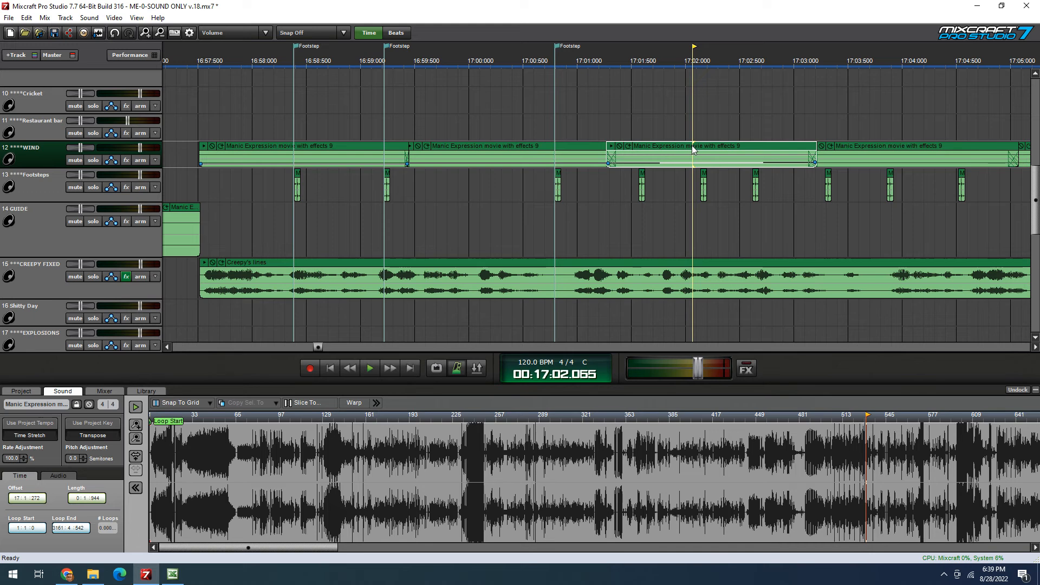
right_click(608, 163)
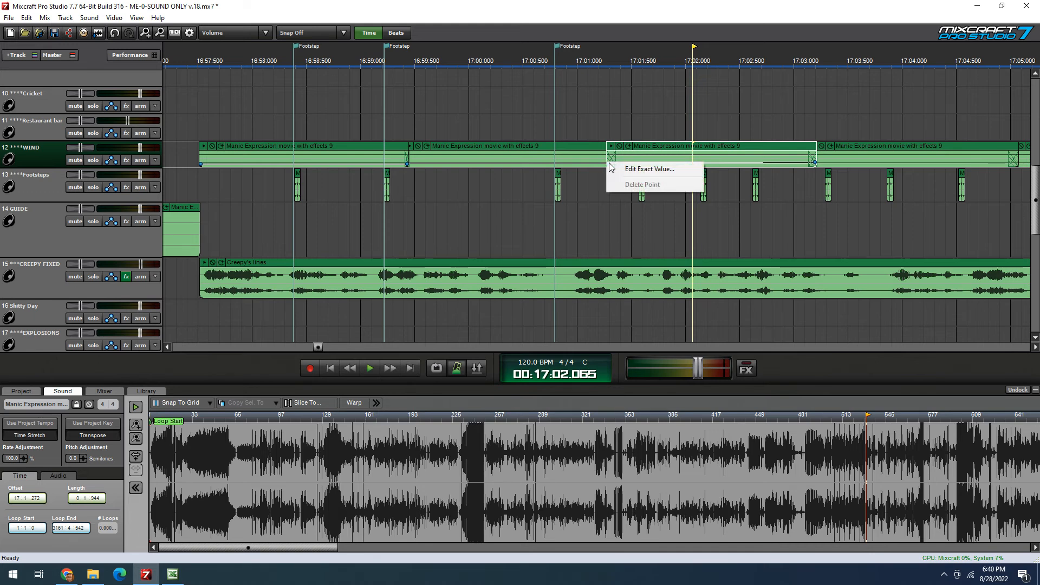
left_click(643, 166)
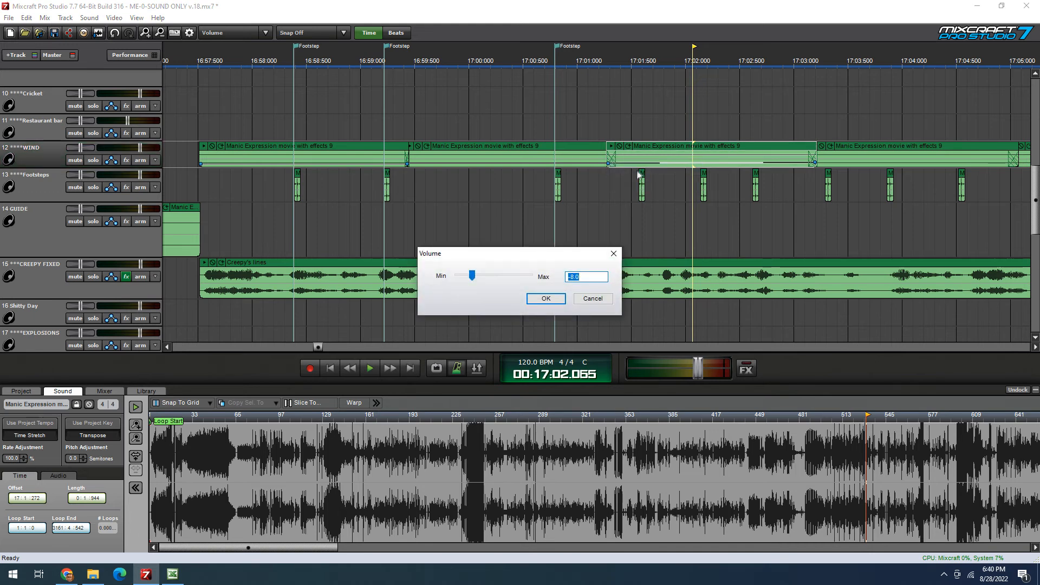
left_click(591, 299)
Set the third wind clip's ending volume to exactly -7 dB
left_click(803, 146)
right_click(815, 162)
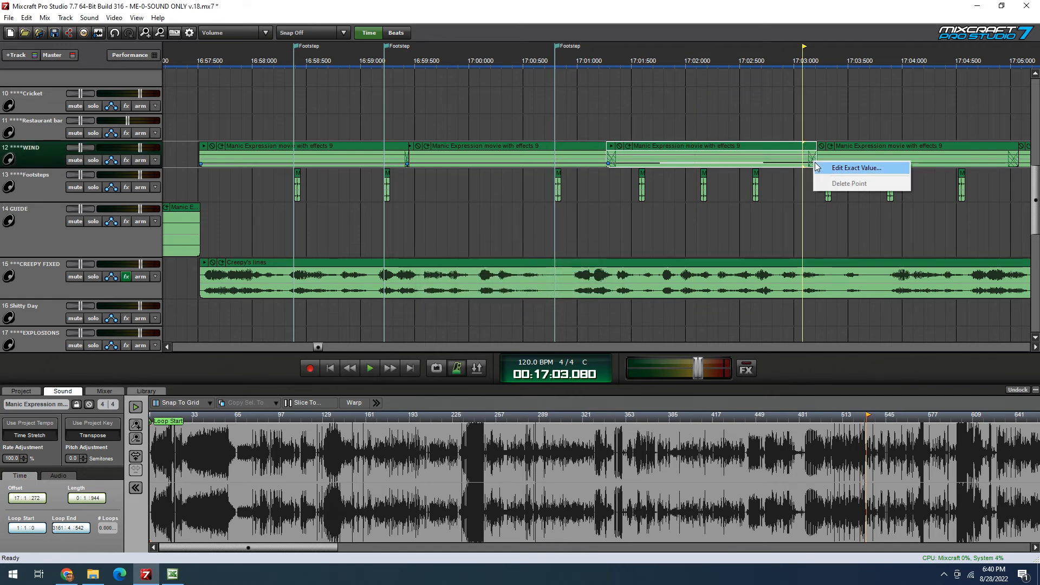
left_click(856, 168)
type("-7")
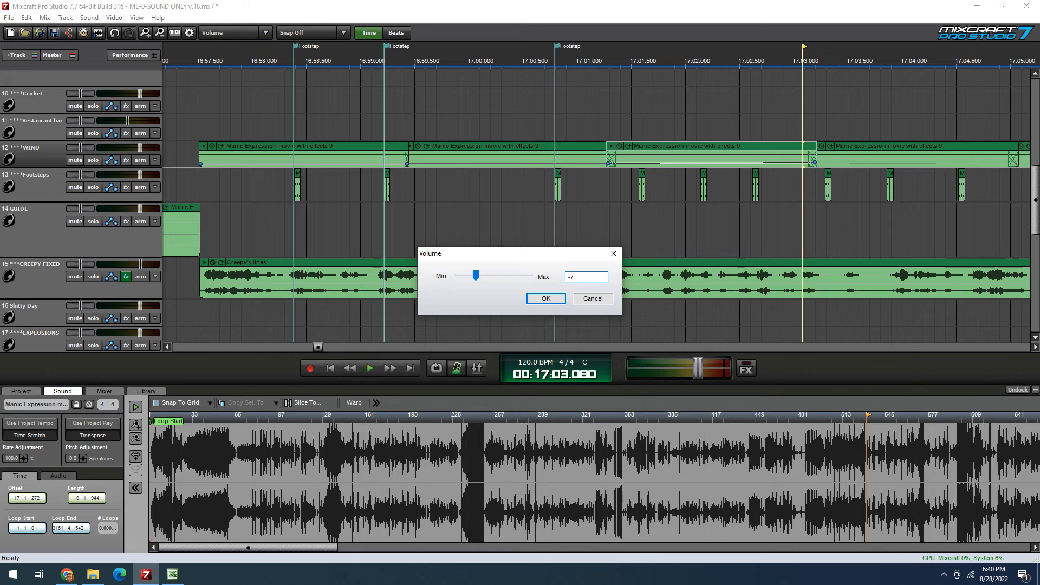
key("Return")
Set the fourth wind clip's starting volume to exactly -7 dB
left_click(878, 147)
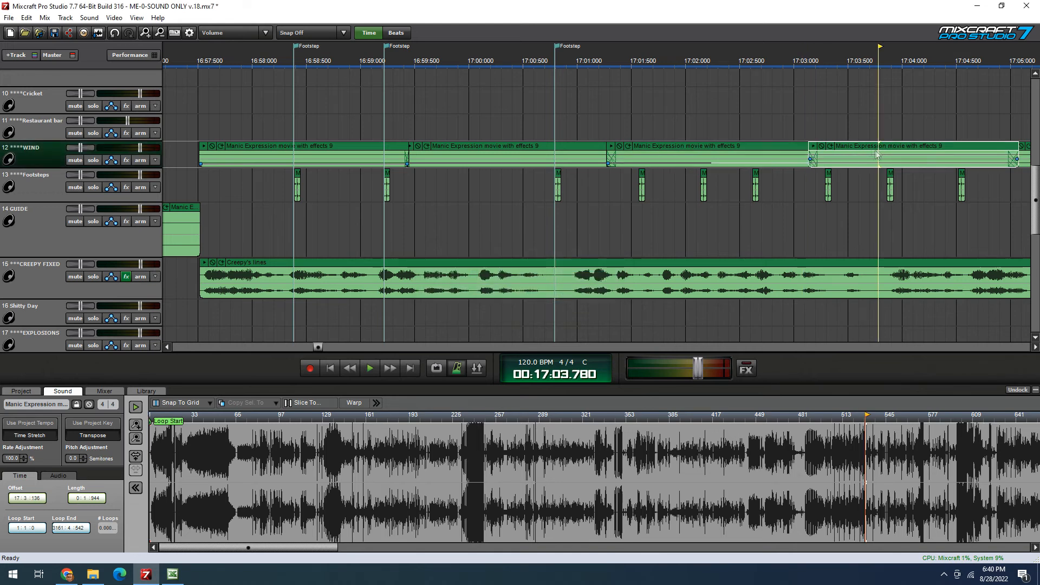
right_click(815, 162)
left_click(818, 164)
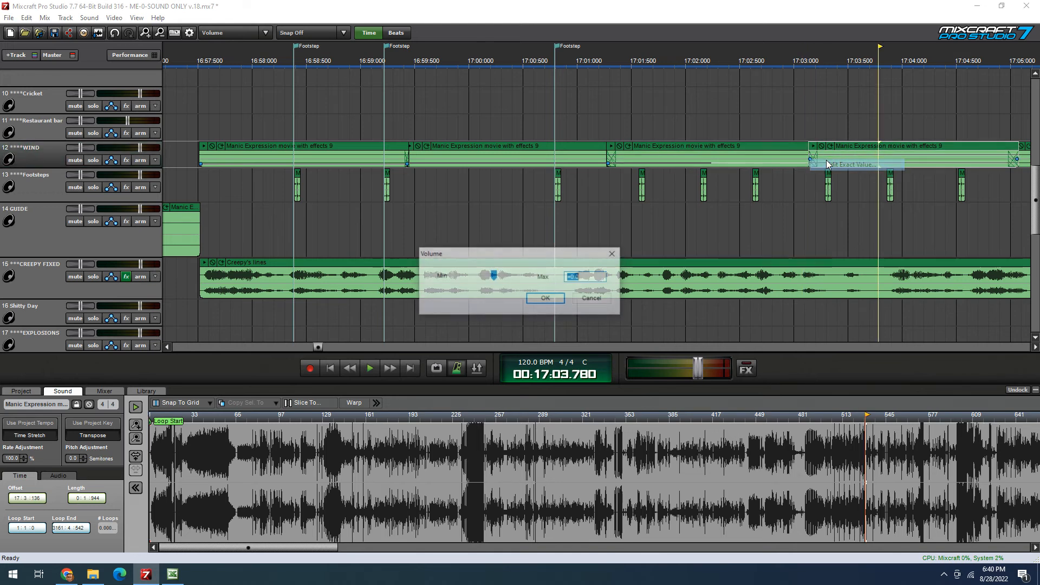
type("-7")
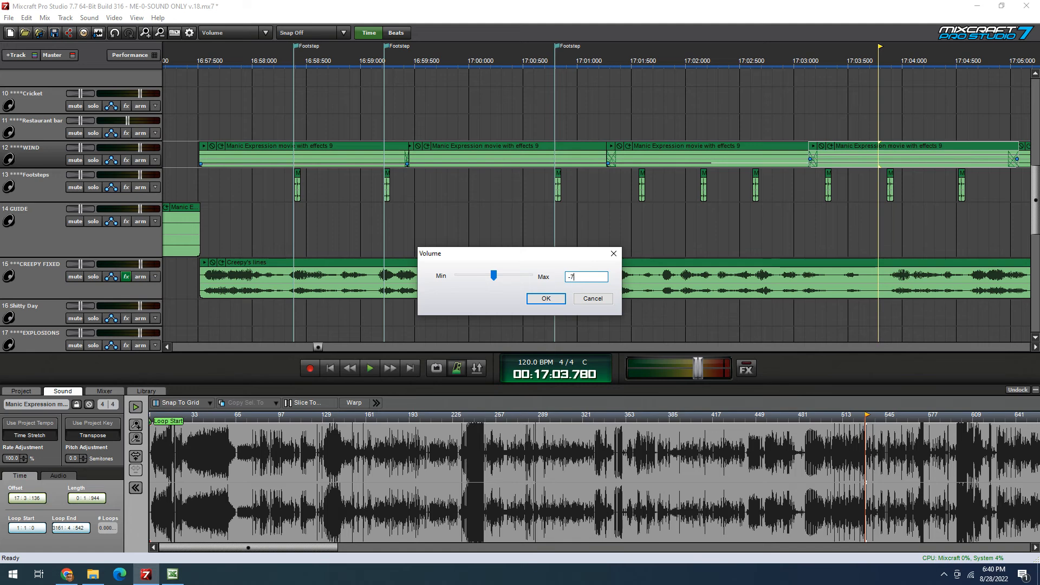
key("Return")
Lower the fourth wind clip's ending volume, near 17:05, by entering an exact negative value
left_click(984, 147)
scroll(622, 168, "down", 3)
right_click(620, 157)
left_click(672, 163)
type("-")
key("Return")
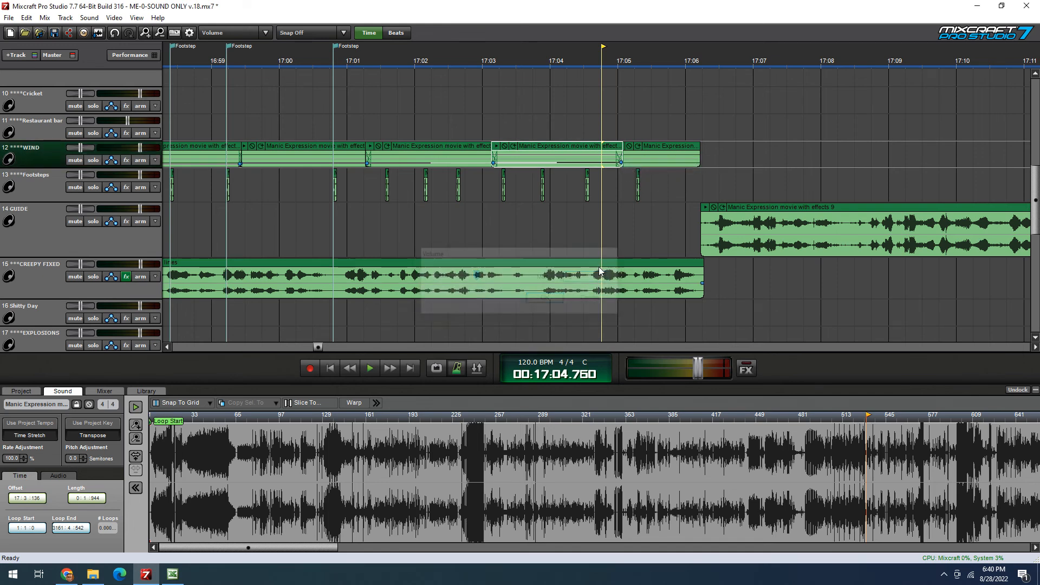
Set the last wind clip's starting volume to exactly -6 dB and lower its ending volume point slightly
left_click(670, 148)
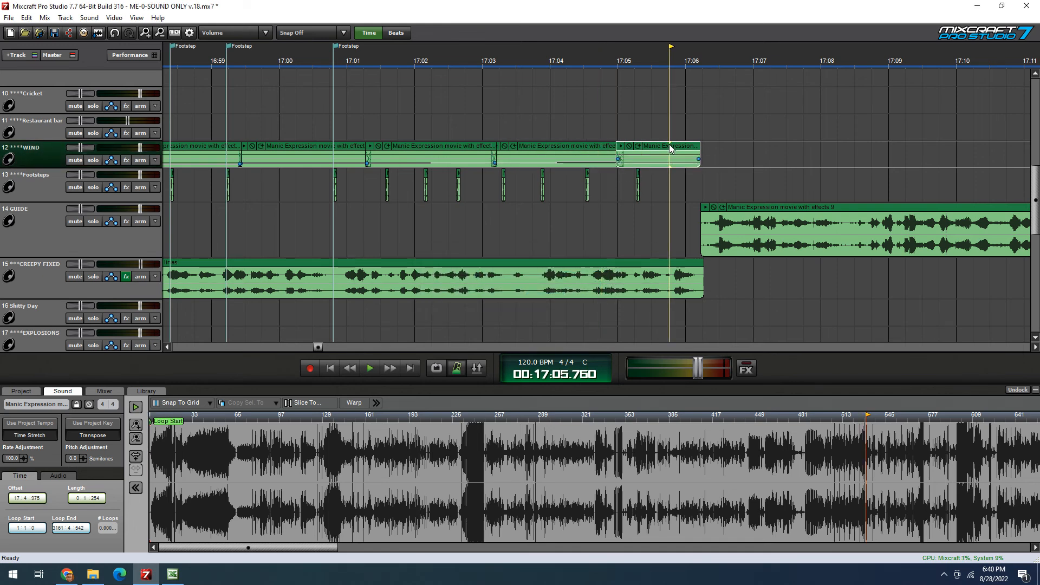
right_click(619, 159)
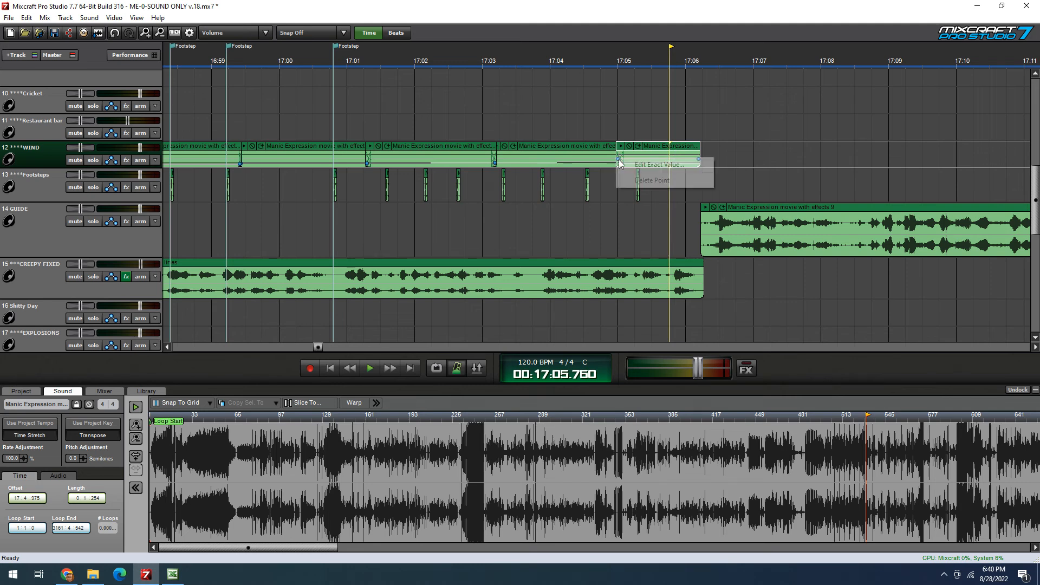
left_click(635, 163)
type("-6")
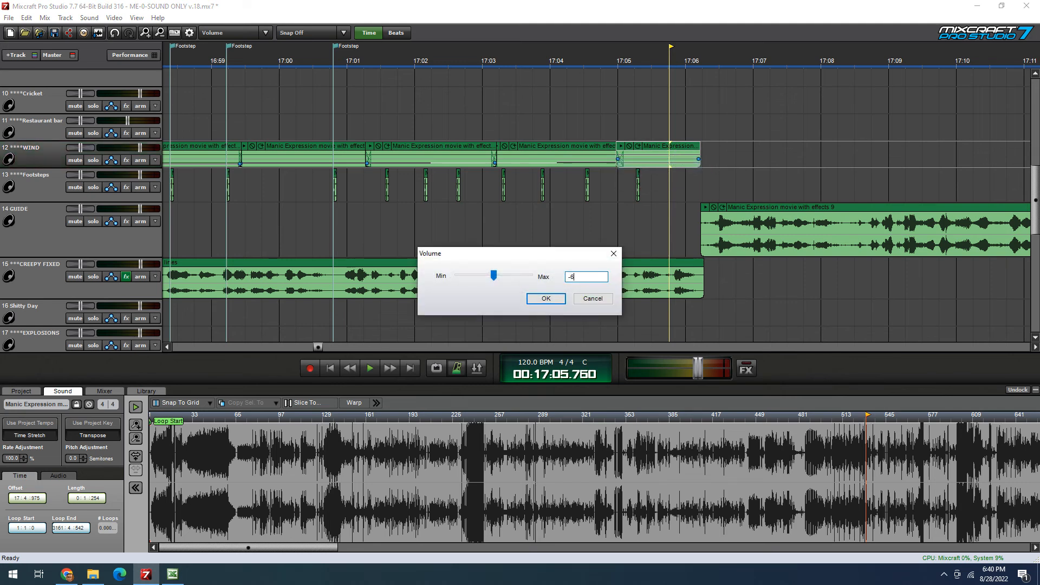
key("Return")
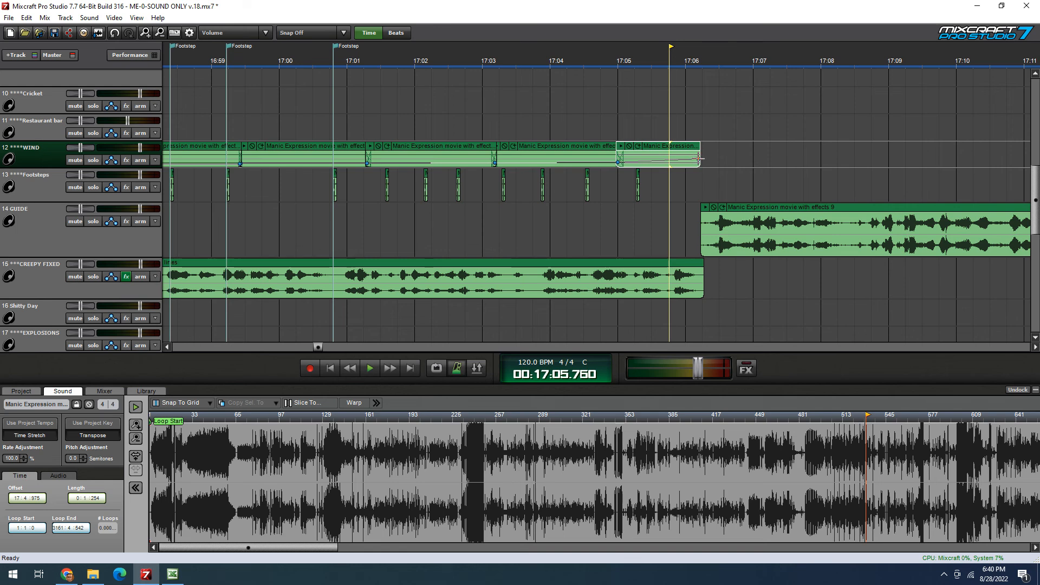
left_click_drag(698, 162, 698, 162)
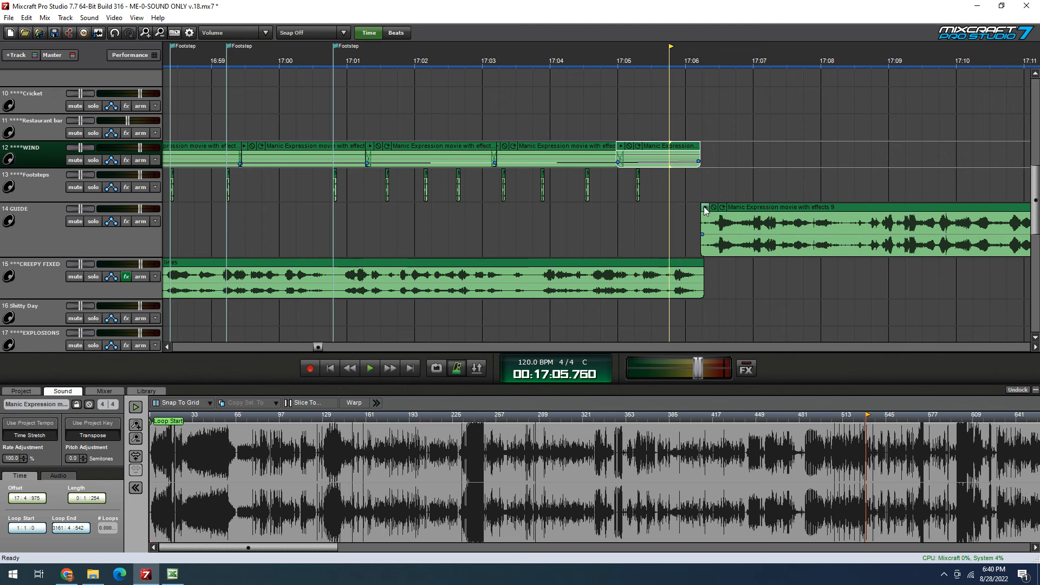
Play back from about 17:00.3 through the end of the wind into the start of the following GUIDE clip
left_click(305, 238)
left_click(302, 232)
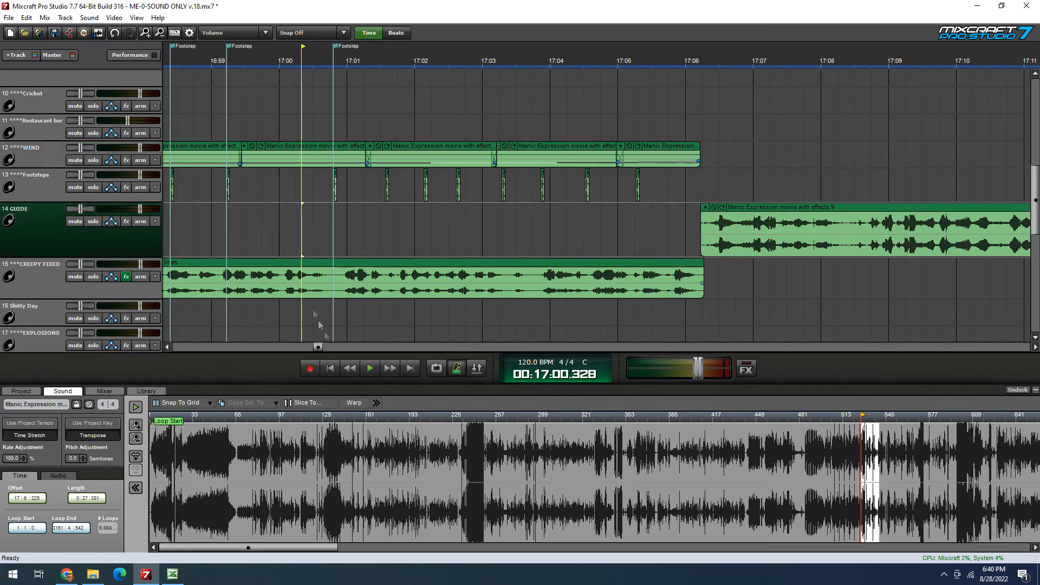
left_click(371, 368)
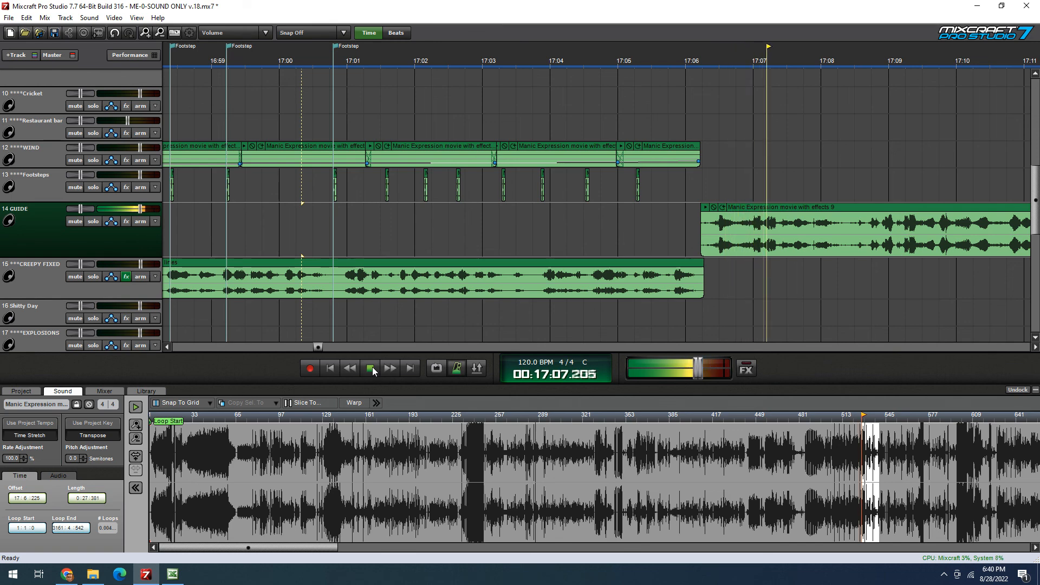
left_click(371, 368)
Extend the end of the last wind clip to about 17:06.4 so it overlaps the start of the GUIDE clip
left_click_drag(700, 158, 711, 158)
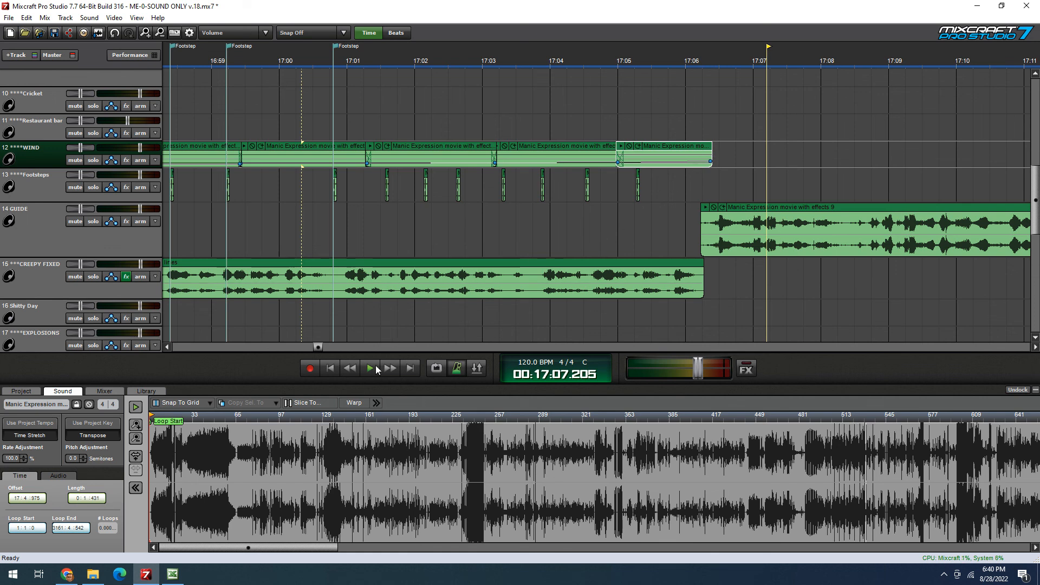
left_click(417, 223)
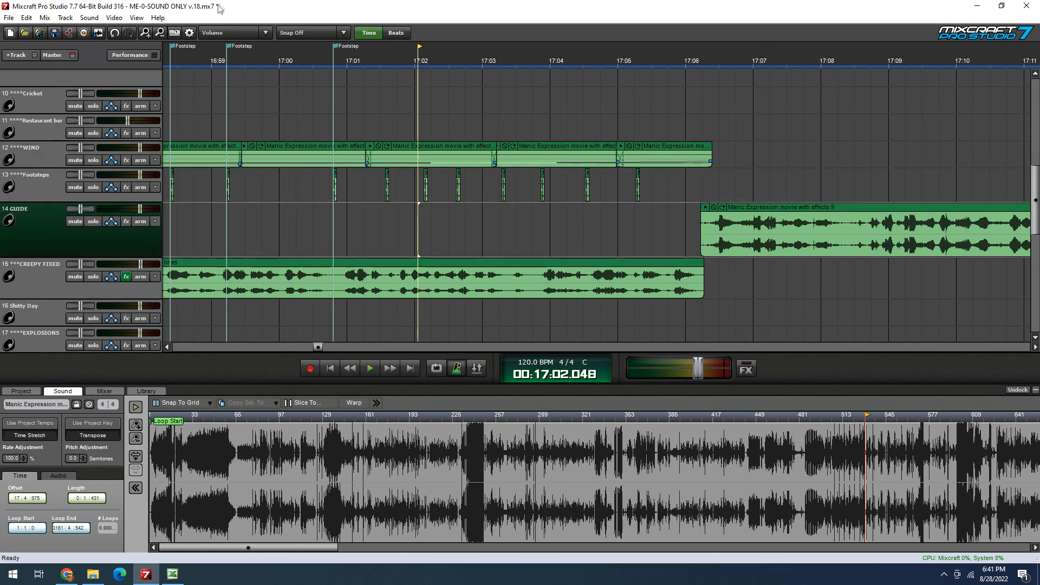